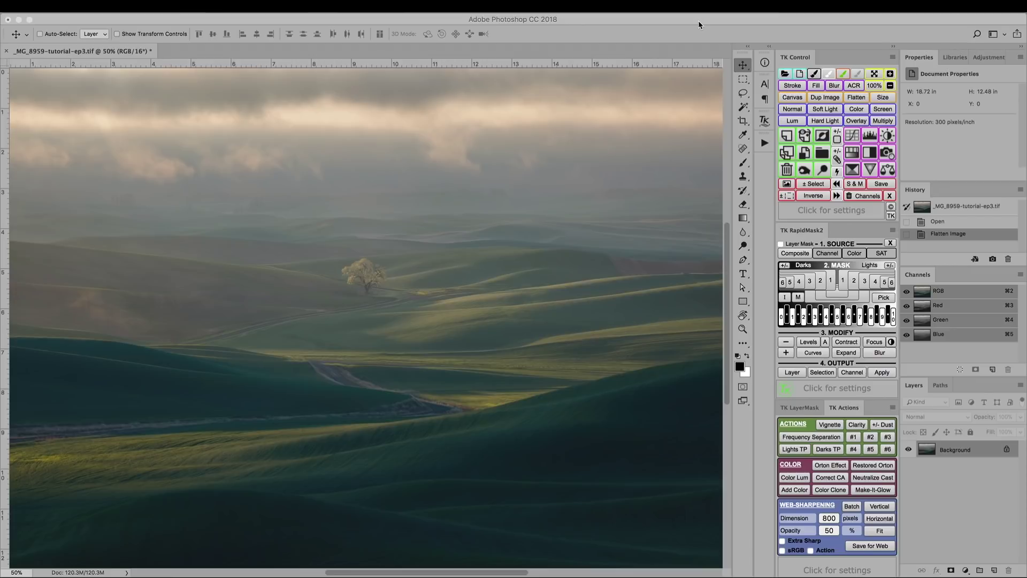
- Add a Levels adjustment layer above the Background and set its white input level to 199
click(695, 21)
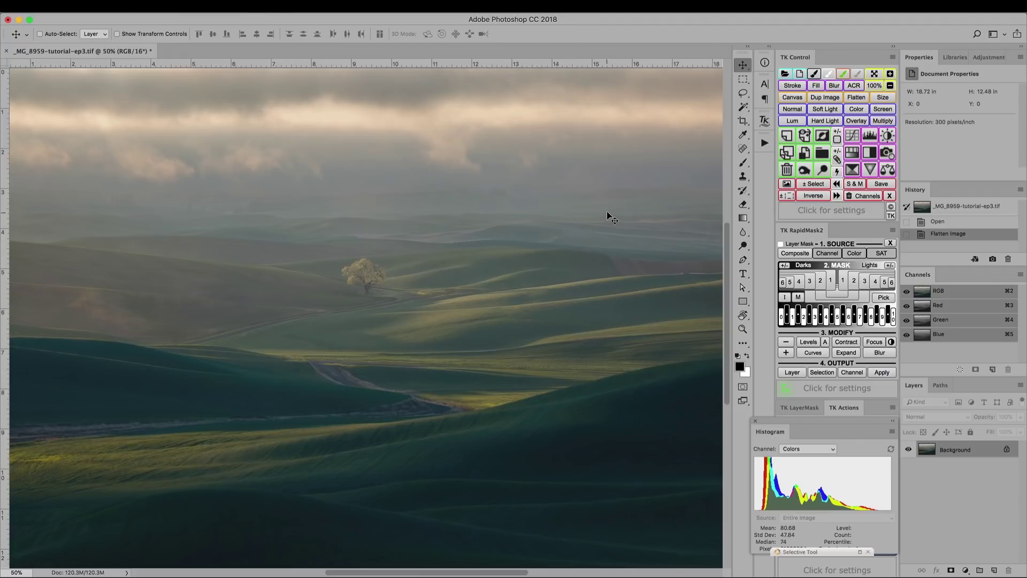
click(869, 137)
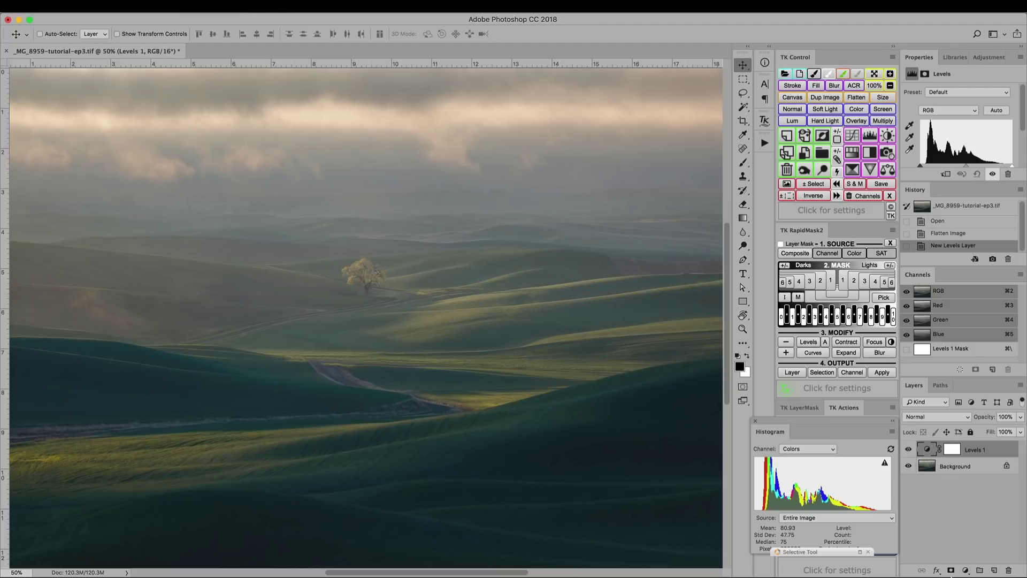
click(965, 570)
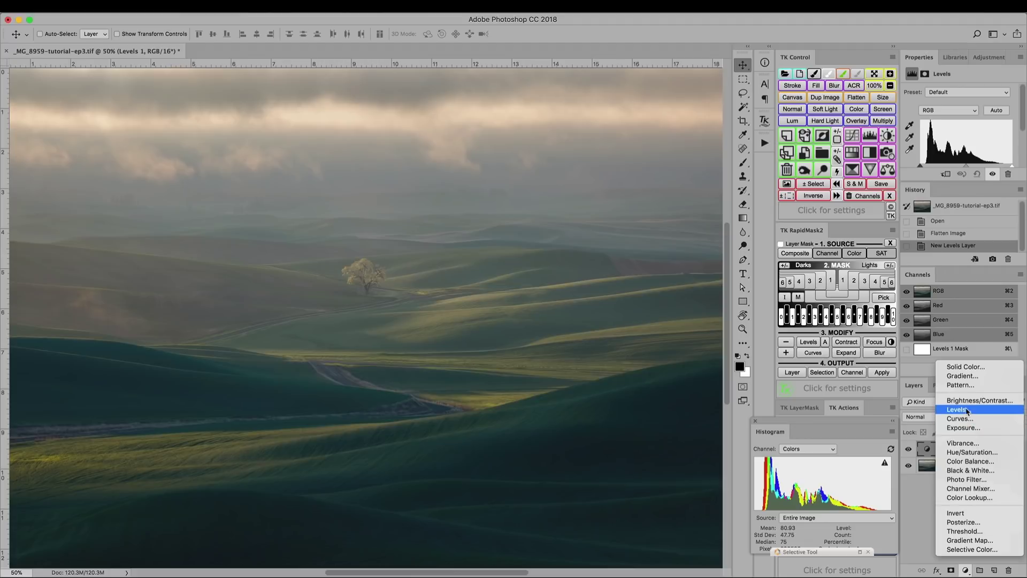
click(923, 491)
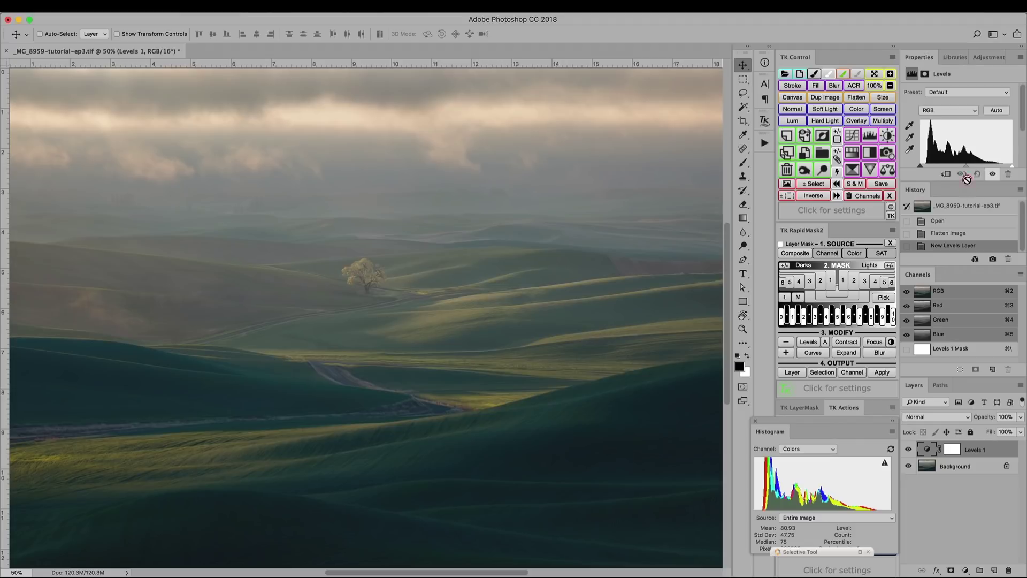
drag(974, 186, 983, 220)
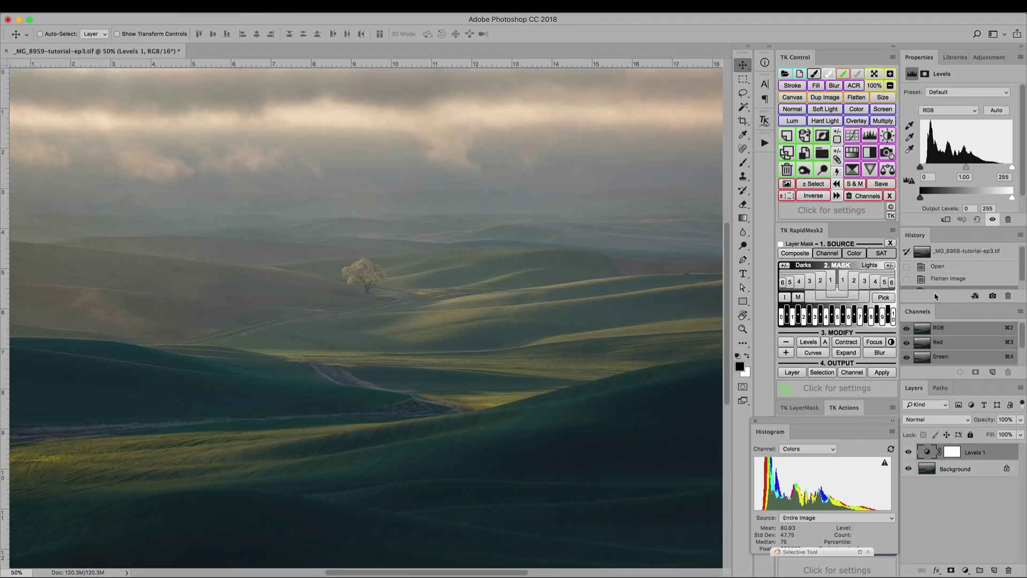
drag(952, 303, 955, 321)
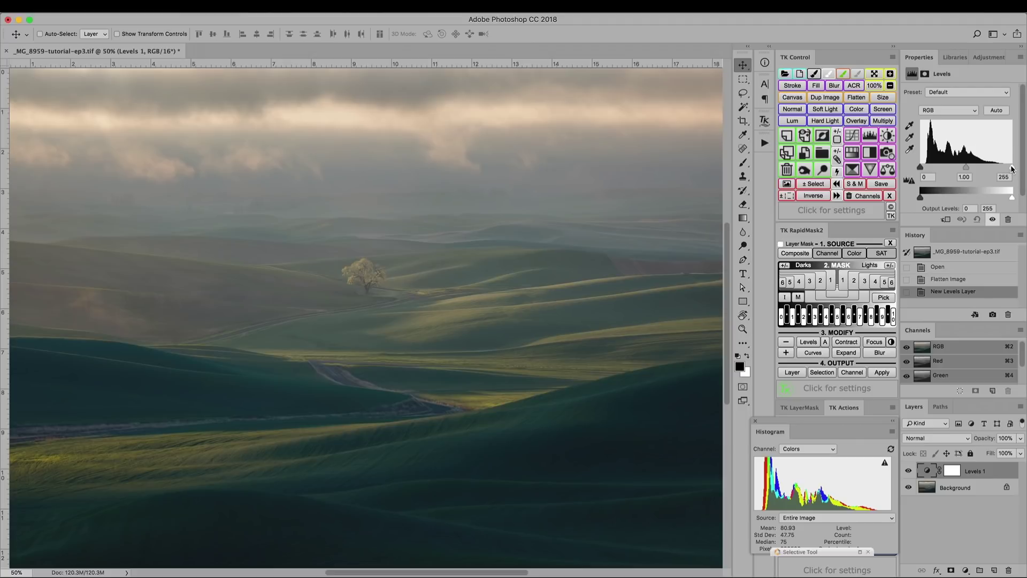
mouse_move(1010, 167)
mouse_down()
mouse_move(990, 165)
mouse_move(992, 172)
mouse_up()
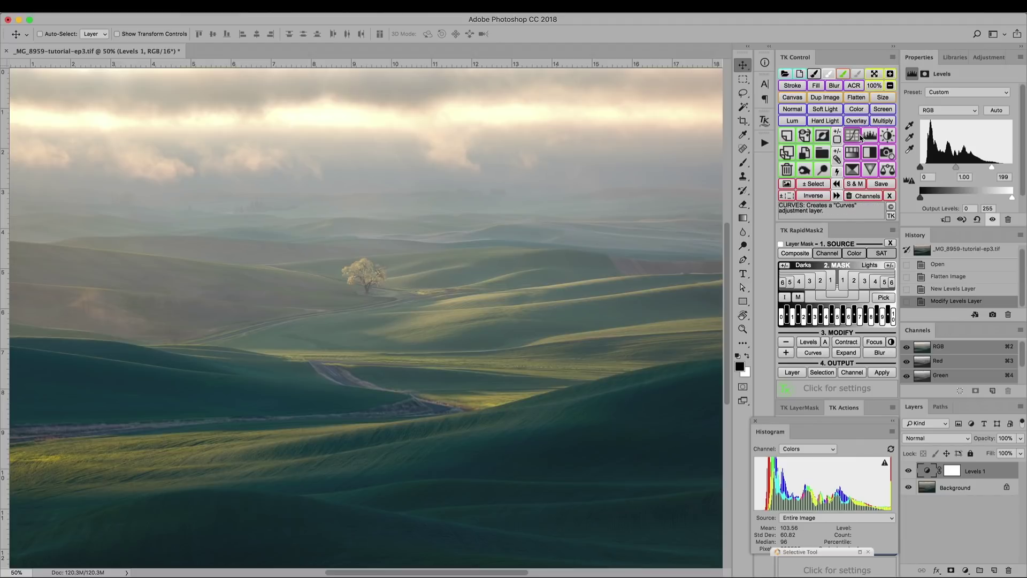
- Add a second Levels adjustment layer and set its midtone input level to 0.84
click(869, 137)
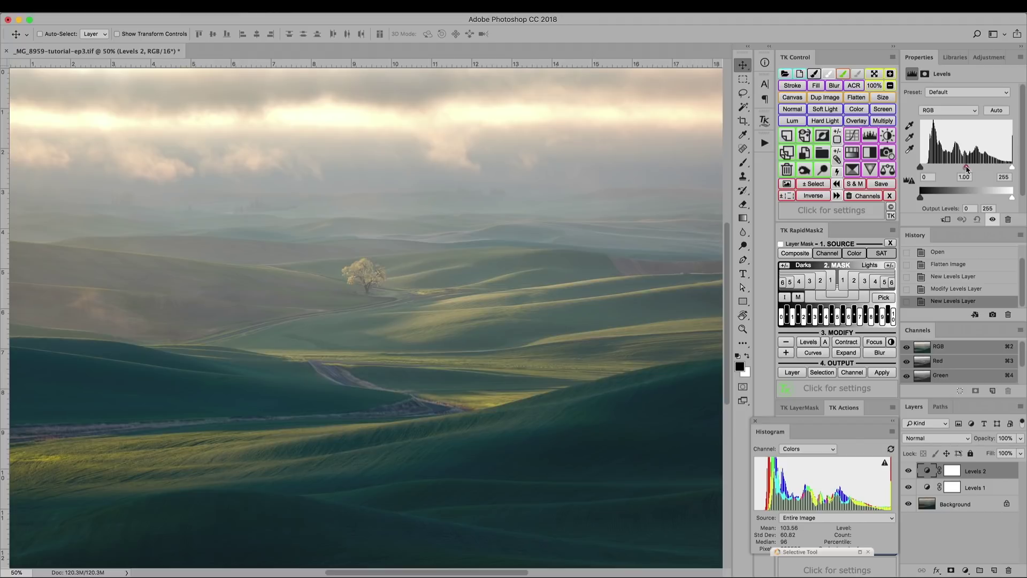
drag(967, 168, 972, 170)
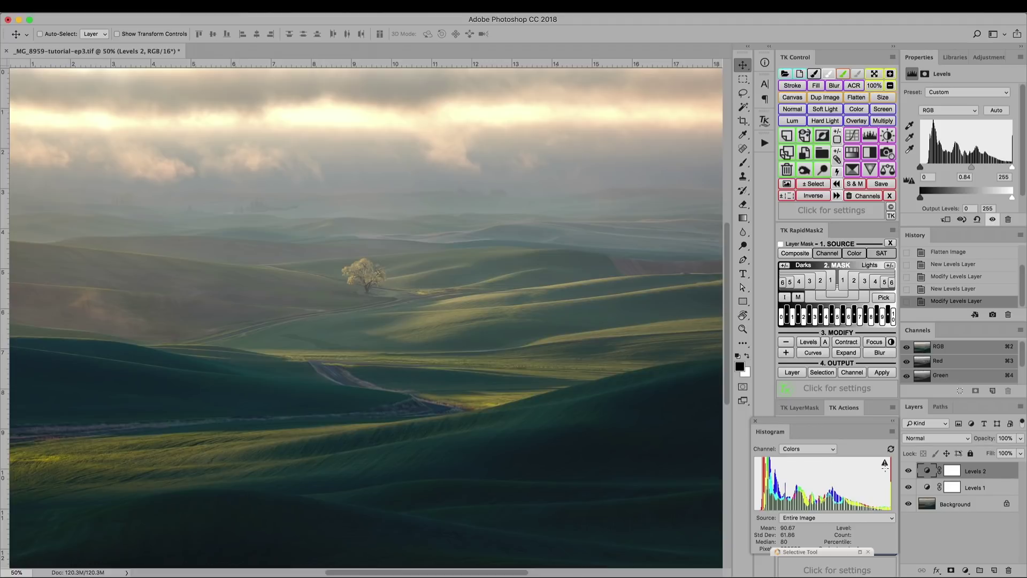
- Compare the image with and without the two Levels adjustments, leaving Levels 1 and its mask selected
drag(908, 470, 906, 485)
click(908, 487)
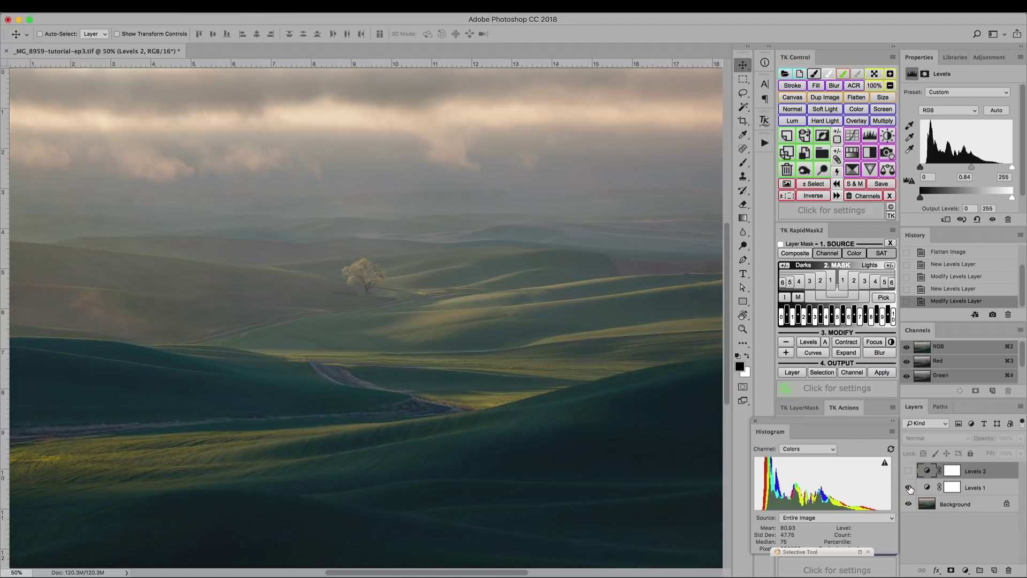
click(908, 470)
click(909, 471)
click(909, 471)
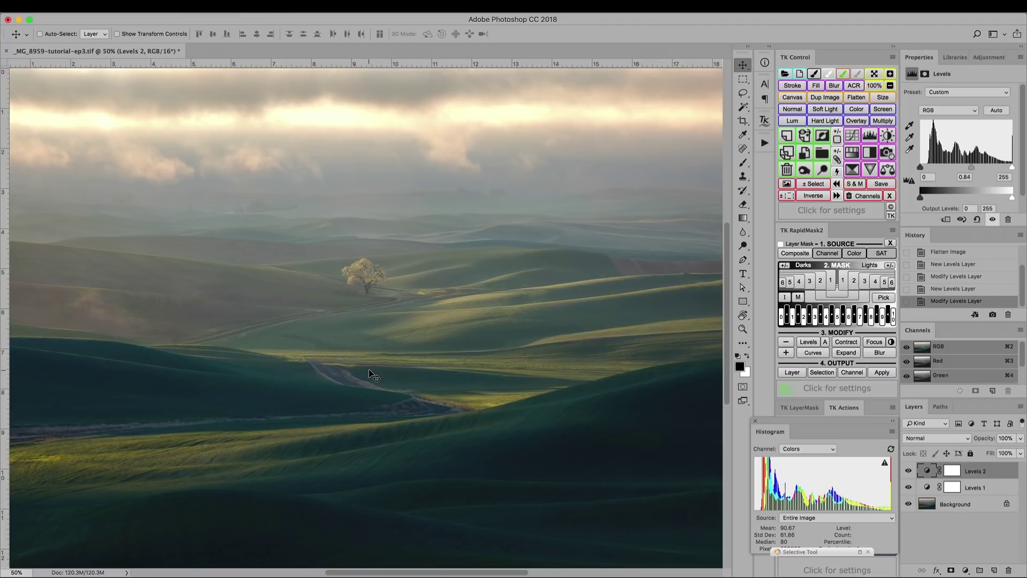
click(908, 488)
click(908, 487)
click(908, 487)
click(908, 487)
click(927, 487)
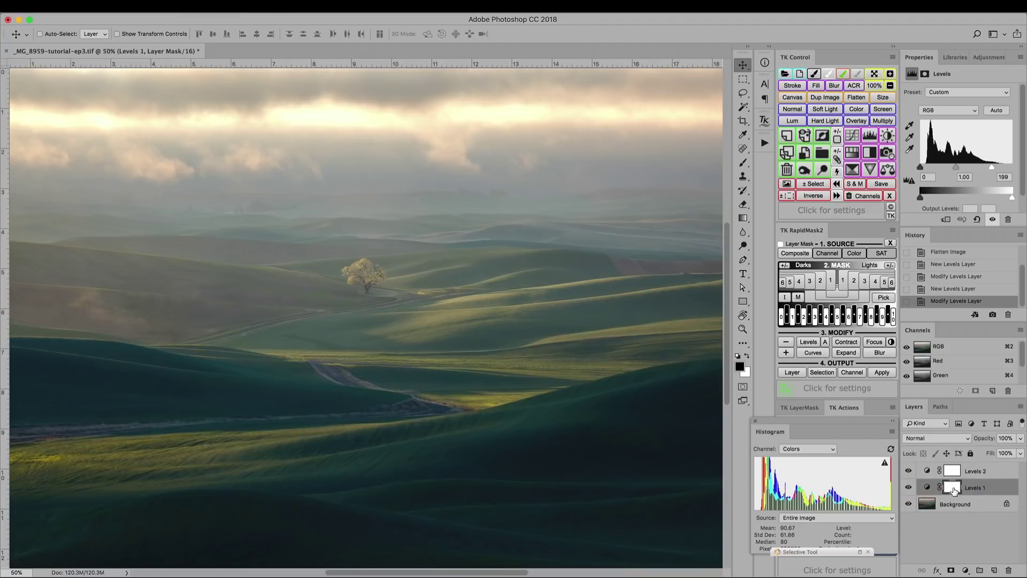
click(908, 487)
click(907, 488)
click(908, 488)
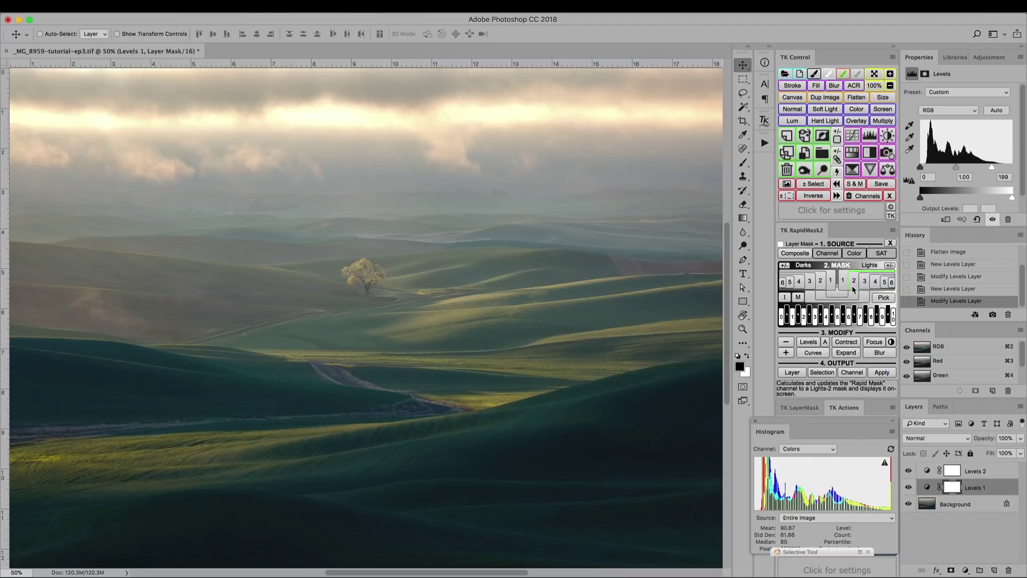
- Generate a Lights-2 luminosity mask, load it as a selection, and remove the temporary rapid mask
click(855, 283)
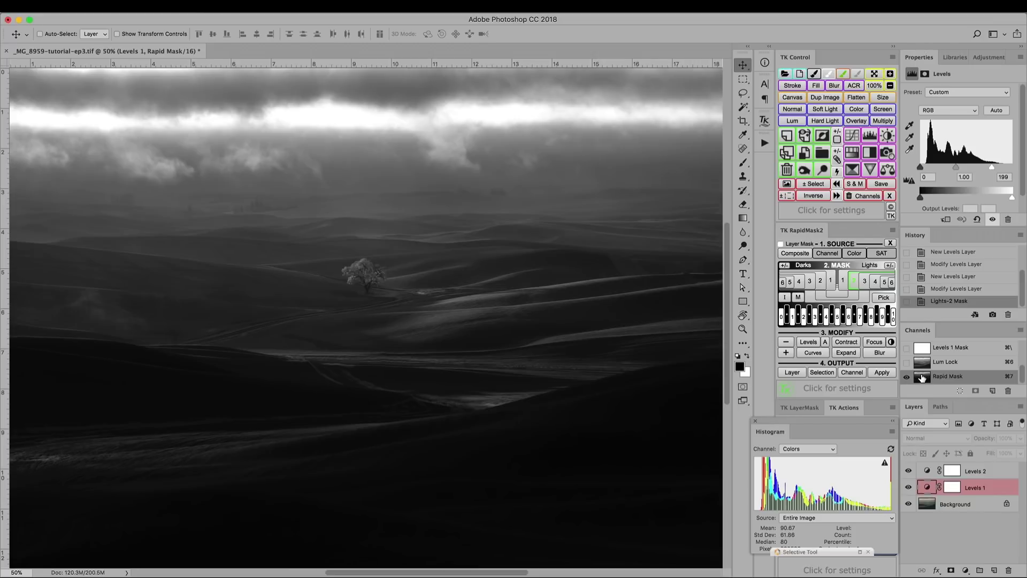
click(822, 373)
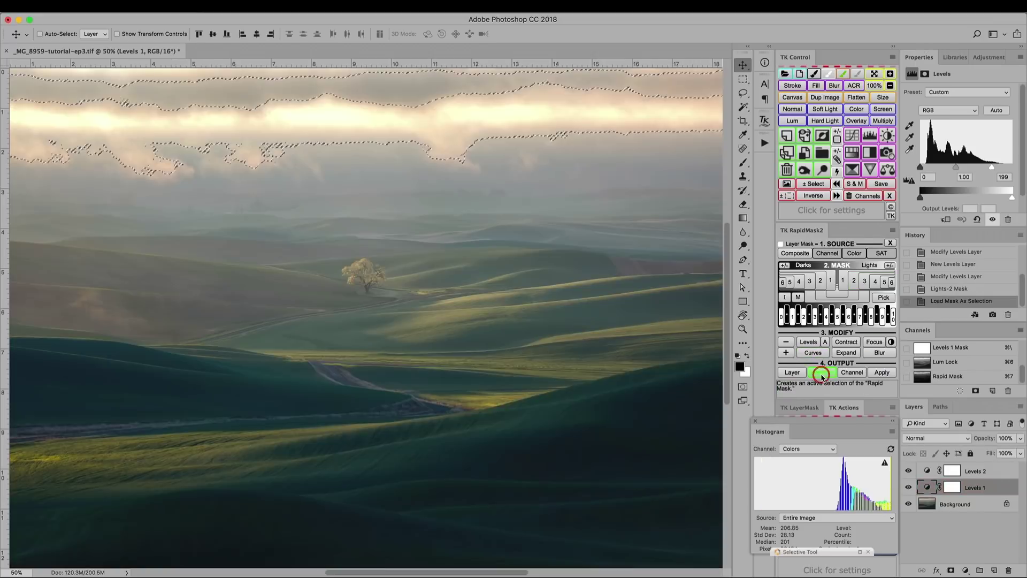
click(891, 245)
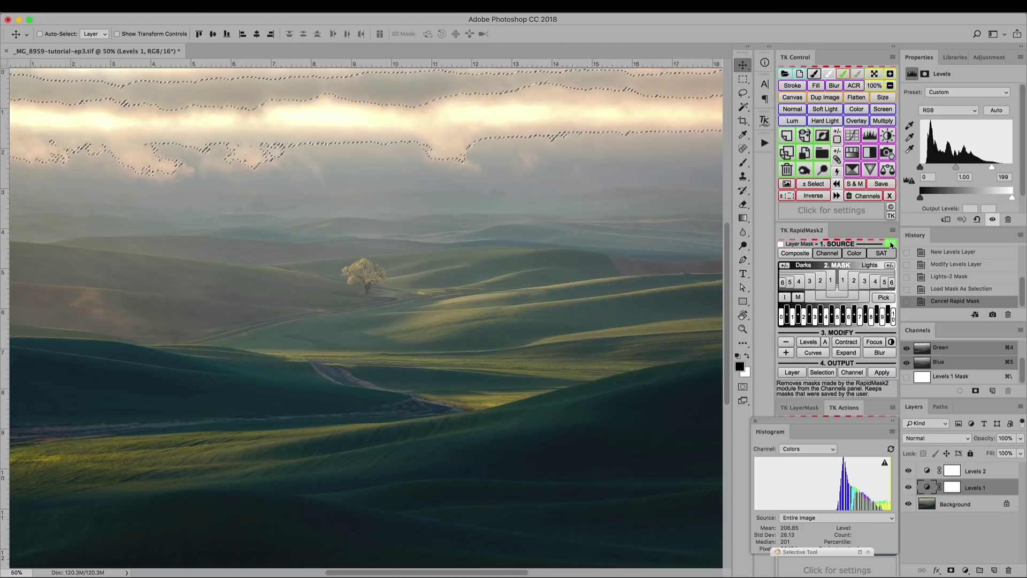
- Hide the outline of the active luminosity selection while keeping the selection active
key(super)
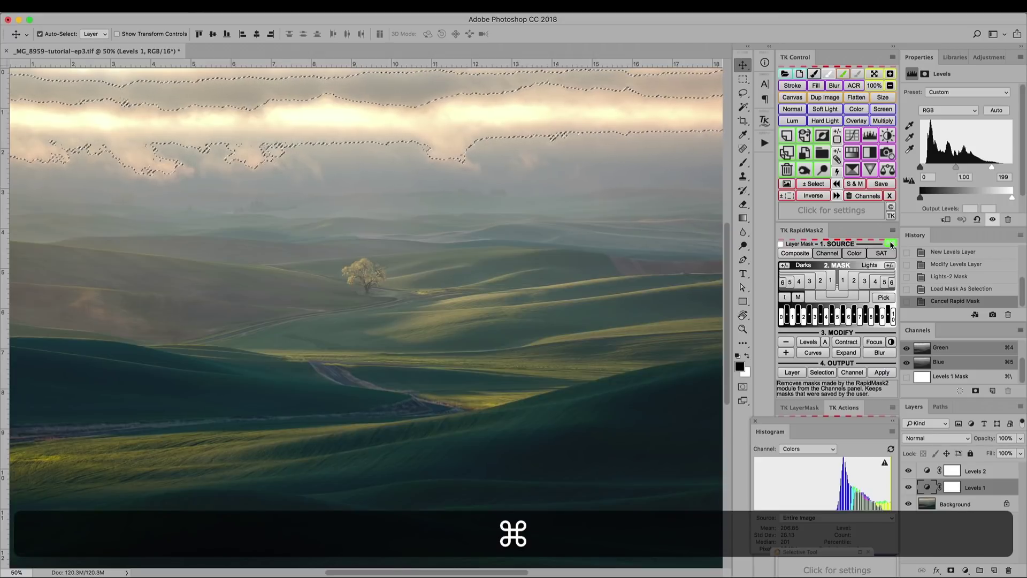
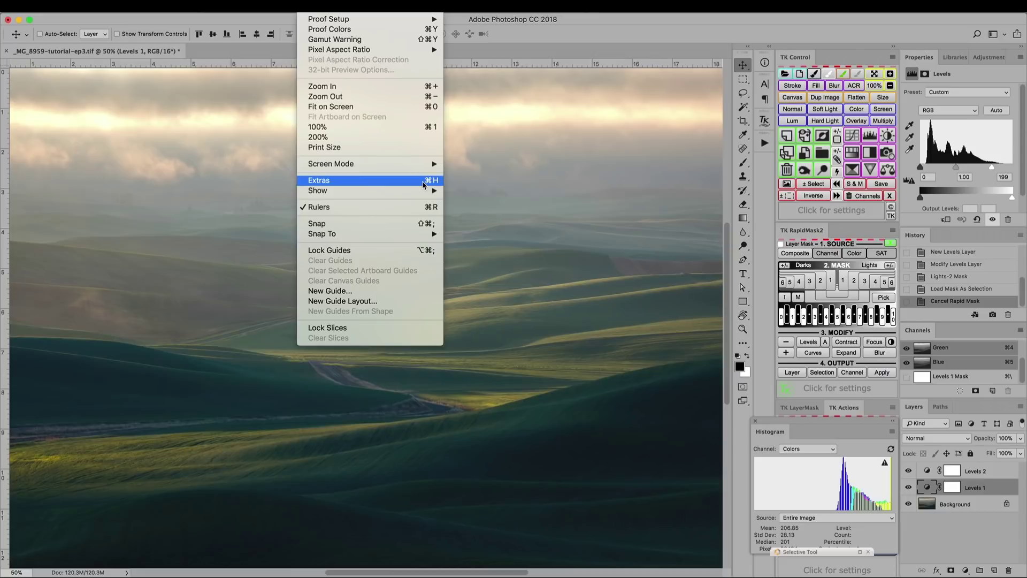
click(423, 185)
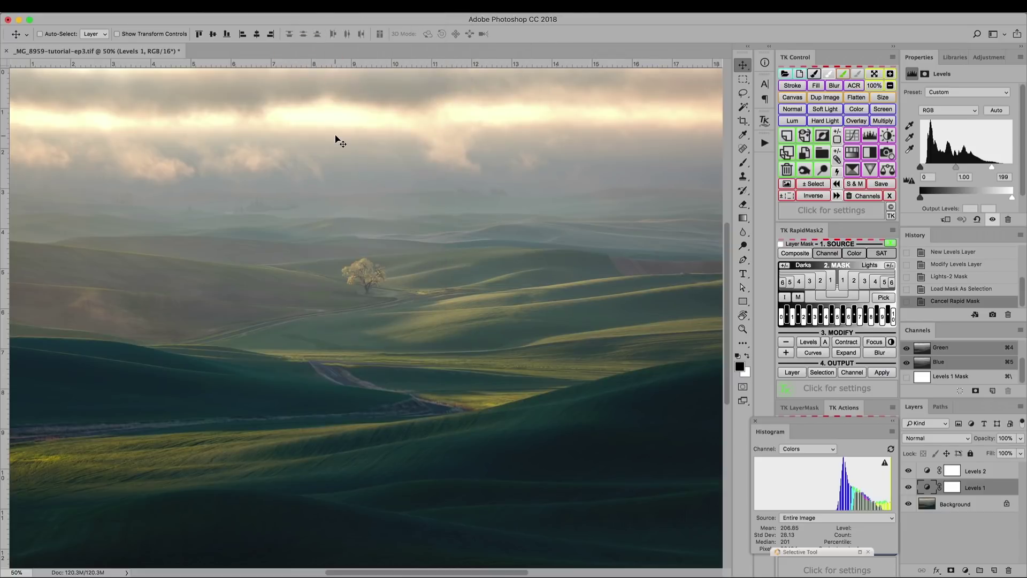
key(super+h)
key(super+h)
key(super+h)
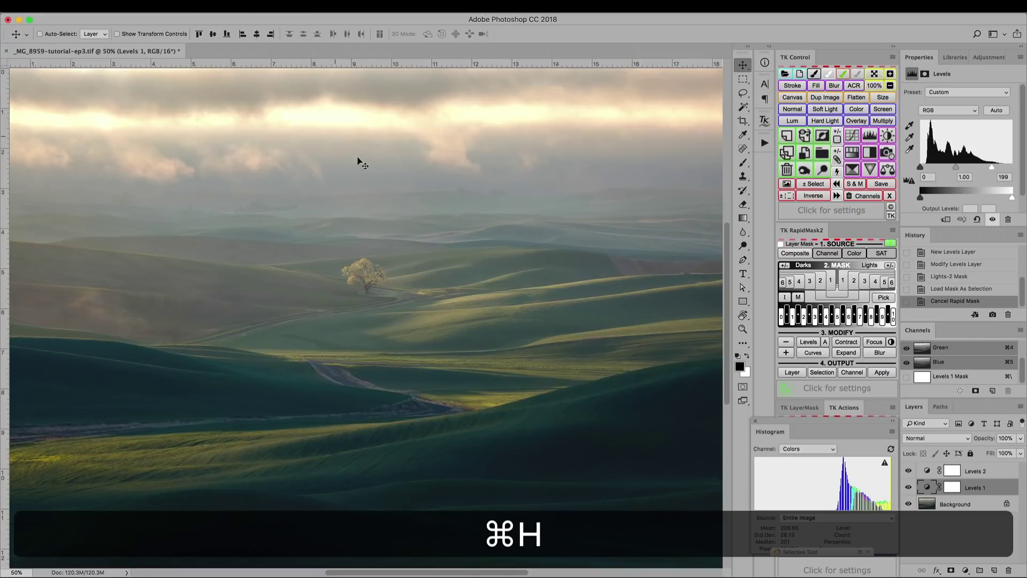
- Paint black across the sky on the Levels 1 mask through the selection, using a 1100 px brush at 50% opacity
click(951, 492)
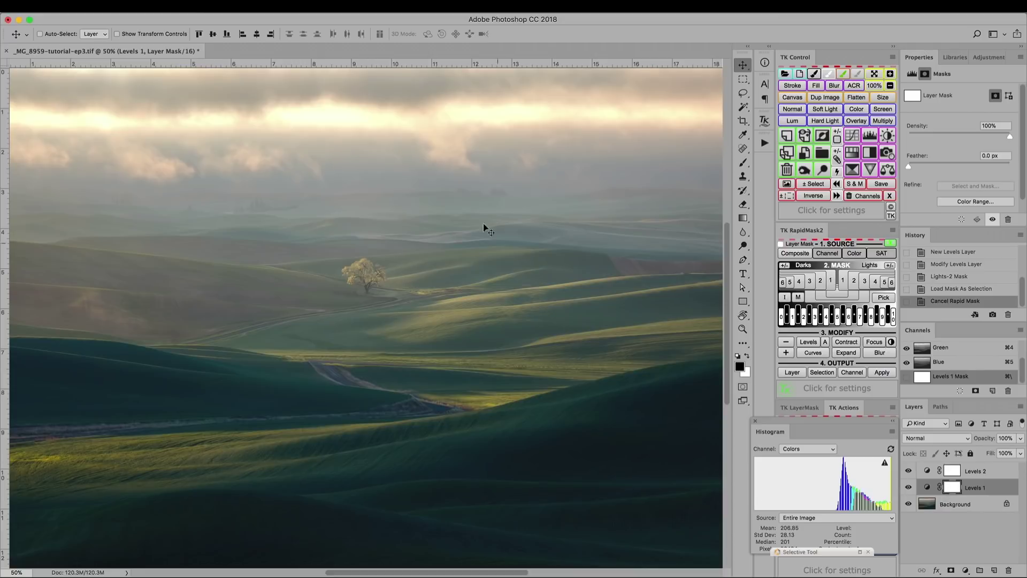
key(b)
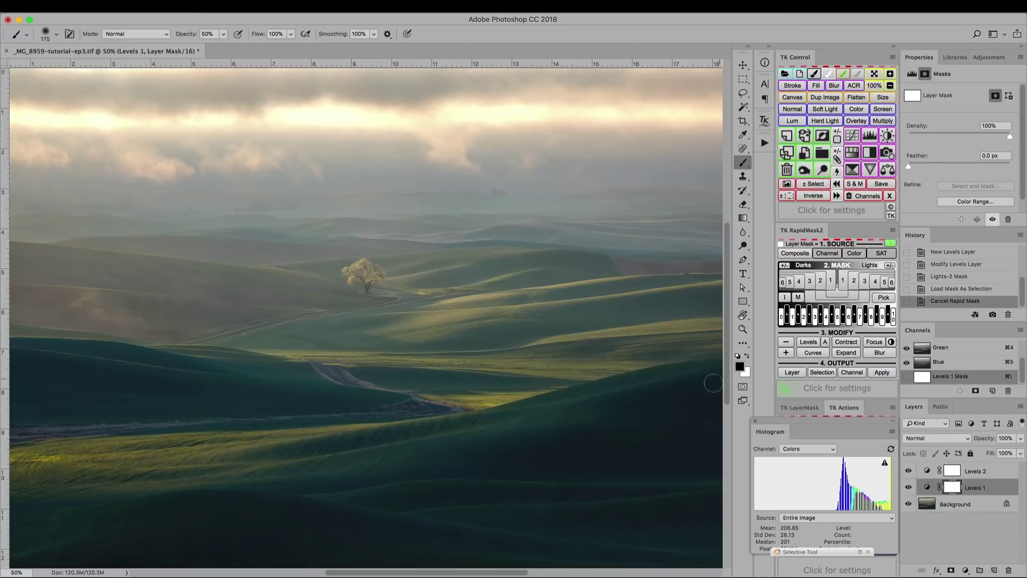
key(bracketright)
key(bracketright)
key(bracketright)
key(bracketright)
key(bracketright)
key(bracketright)
key(bracketright)
key(bracketright)
key(bracketright)
key(bracketright)
key(super+minus)
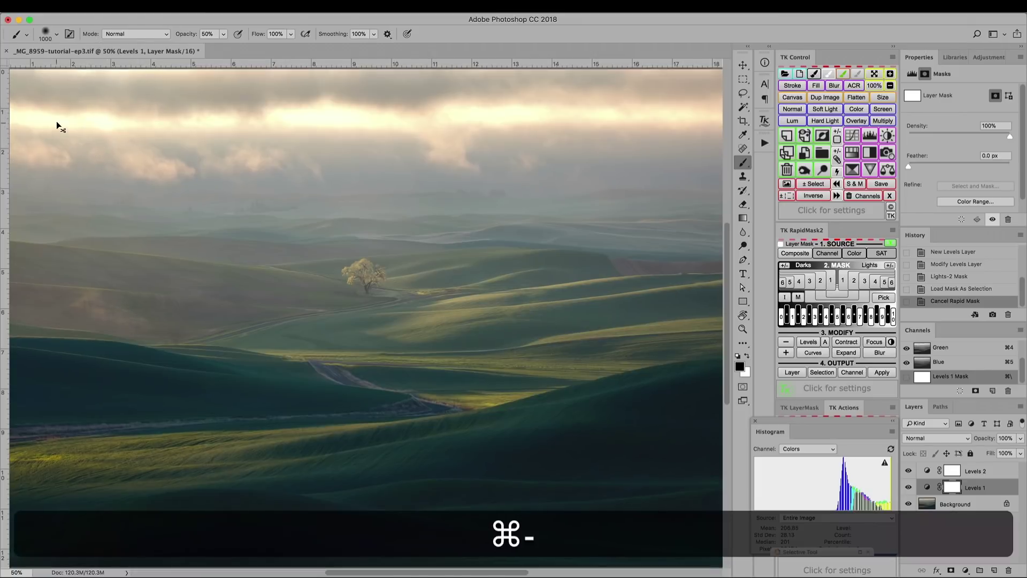
key(bracketright)
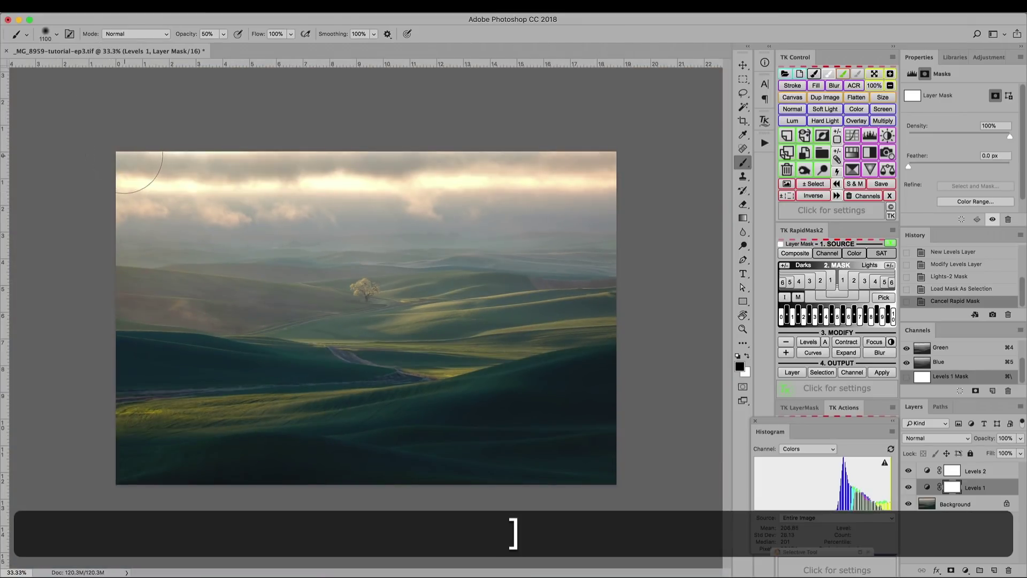
mouse_move(210, 143)
mouse_down()
mouse_move(626, 143)
mouse_move(579, 159)
mouse_move(307, 182)
mouse_move(105, 179)
mouse_move(179, 188)
mouse_move(162, 187)
mouse_move(432, 168)
mouse_move(627, 183)
mouse_move(488, 205)
mouse_move(531, 164)
mouse_move(606, 199)
mouse_move(552, 219)
mouse_move(450, 187)
mouse_move(492, 181)
mouse_move(362, 203)
mouse_move(419, 152)
mouse_move(415, 208)
mouse_move(268, 201)
mouse_move(342, 181)
mouse_move(307, 226)
mouse_move(219, 187)
mouse_move(255, 187)
mouse_move(160, 234)
mouse_move(99, 252)
mouse_up()
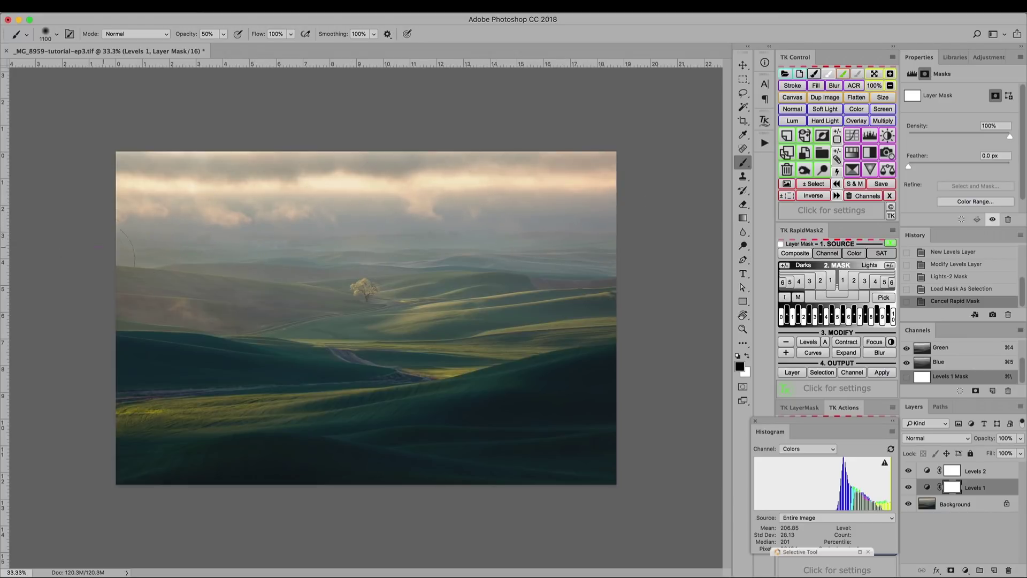
mouse_move(106, 209)
mouse_down()
mouse_move(128, 193)
mouse_move(201, 184)
mouse_move(657, 173)
mouse_up()
- Paint over the clouds again on the Levels 1 mask at 30% brush opacity and clear the selection
key(3)
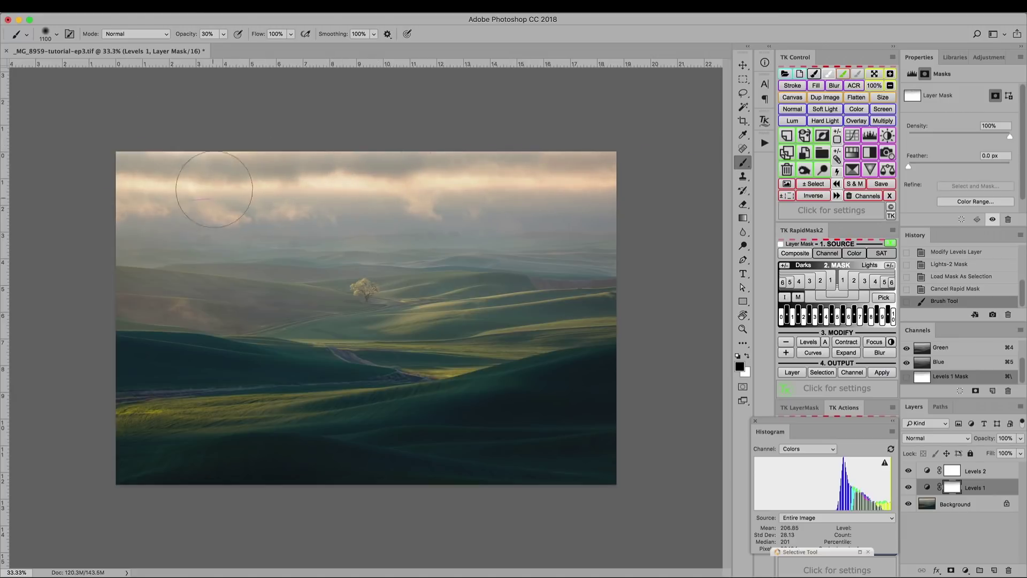
mouse_move(308, 221)
mouse_down()
mouse_move(352, 205)
mouse_move(619, 229)
mouse_move(473, 216)
mouse_move(492, 204)
mouse_up()
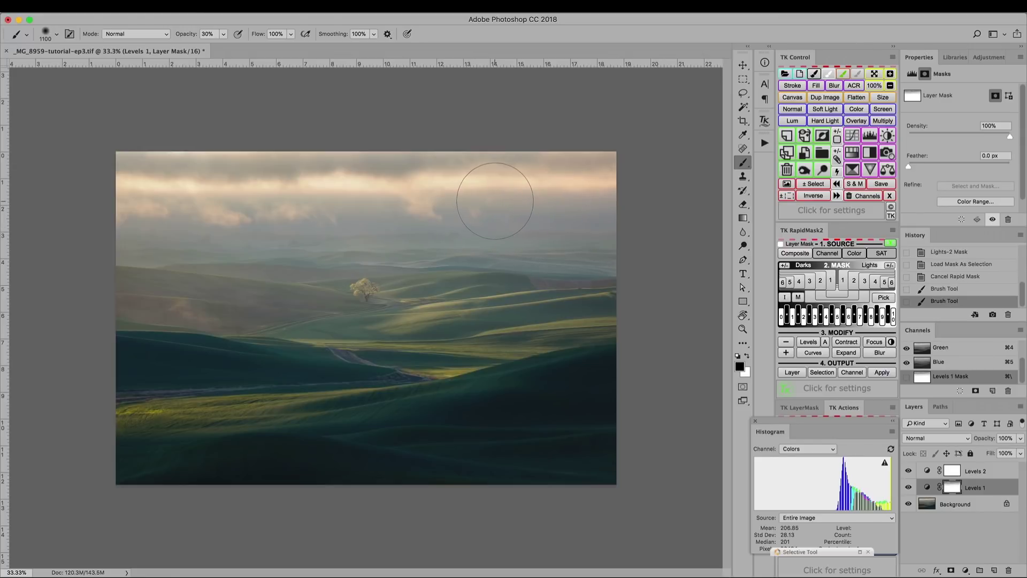
key(super+d)
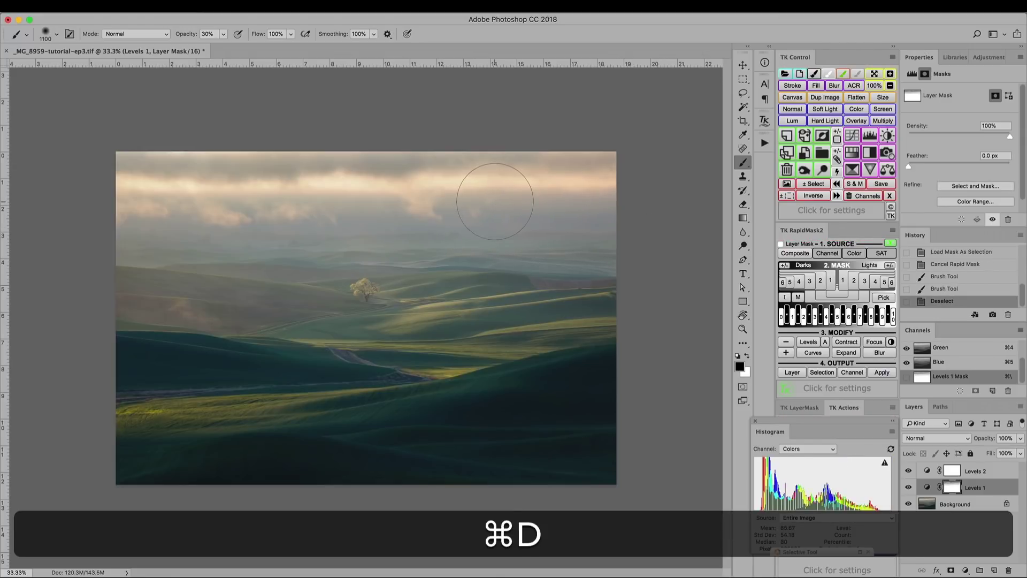
- Paint black over the whole sky on the Levels 1 mask with a 1400 px brush at 25% opacity
key(2)
key(5)
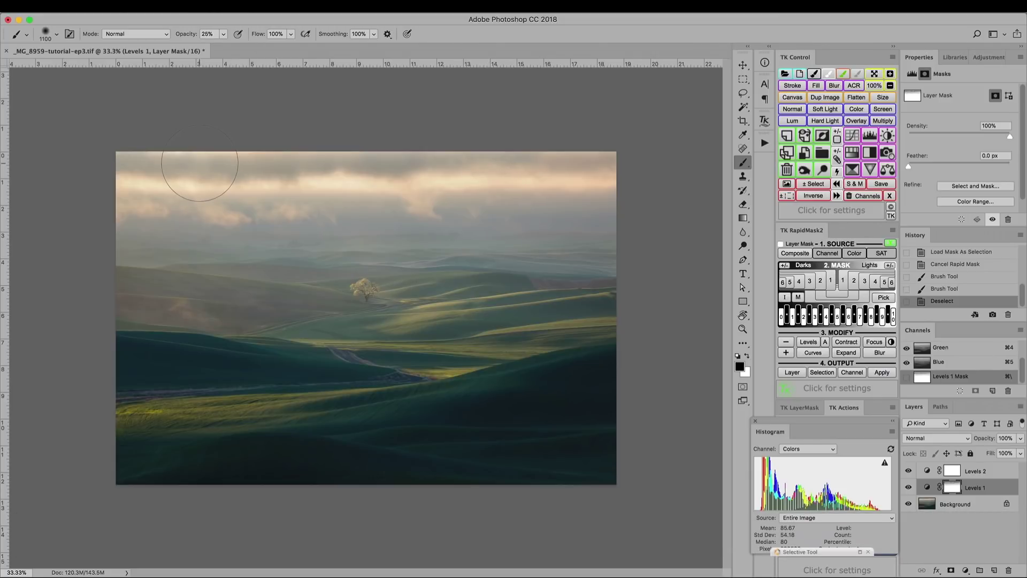
key(bracketright)
key(bracketright)
key(bracketright)
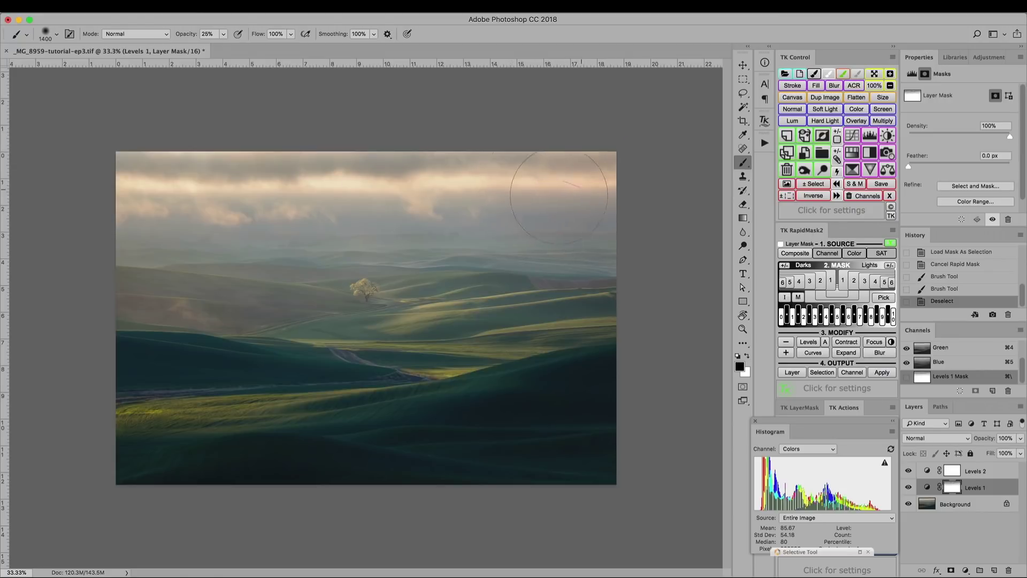
mouse_move(477, 217)
mouse_down()
mouse_move(323, 184)
mouse_move(241, 206)
mouse_move(90, 207)
mouse_move(211, 177)
mouse_move(188, 178)
mouse_up()
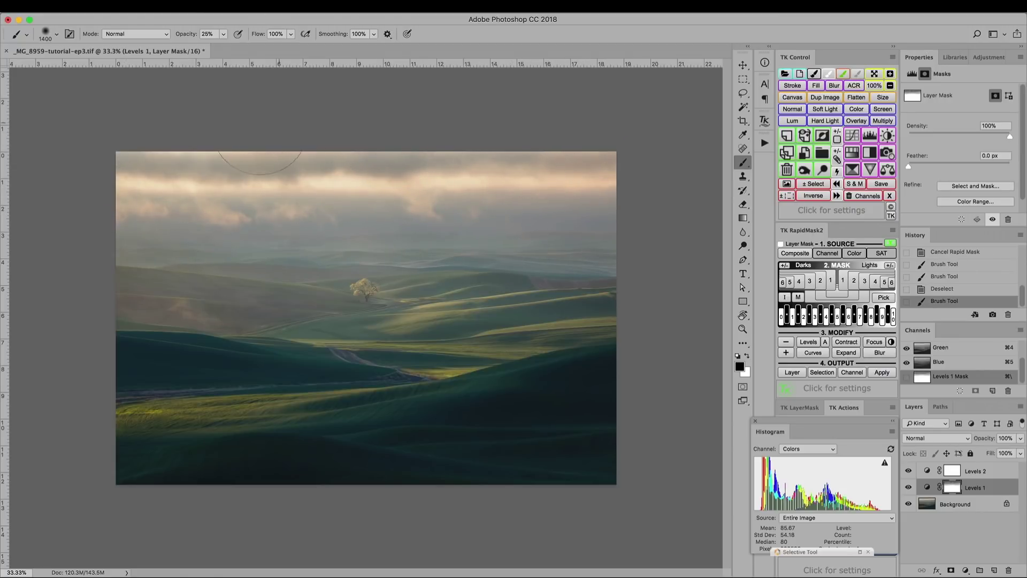
- Check the Levels 1 effect and paint its mask across the sky once more with a 1200 px brush at 25% opacity
click(908, 488)
click(908, 488)
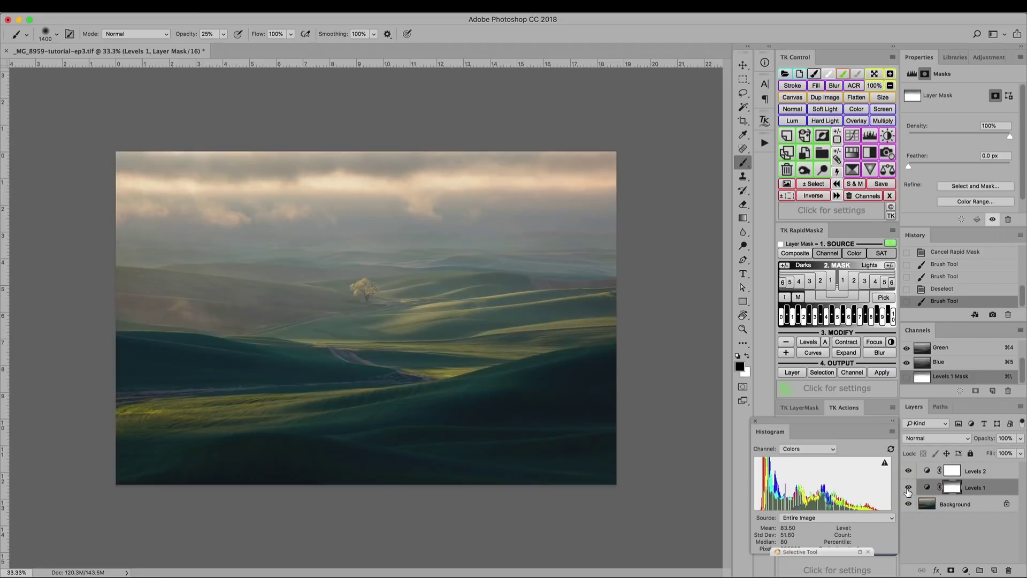
key(bracketleft)
key(bracketleft)
drag(344, 213, 631, 187)
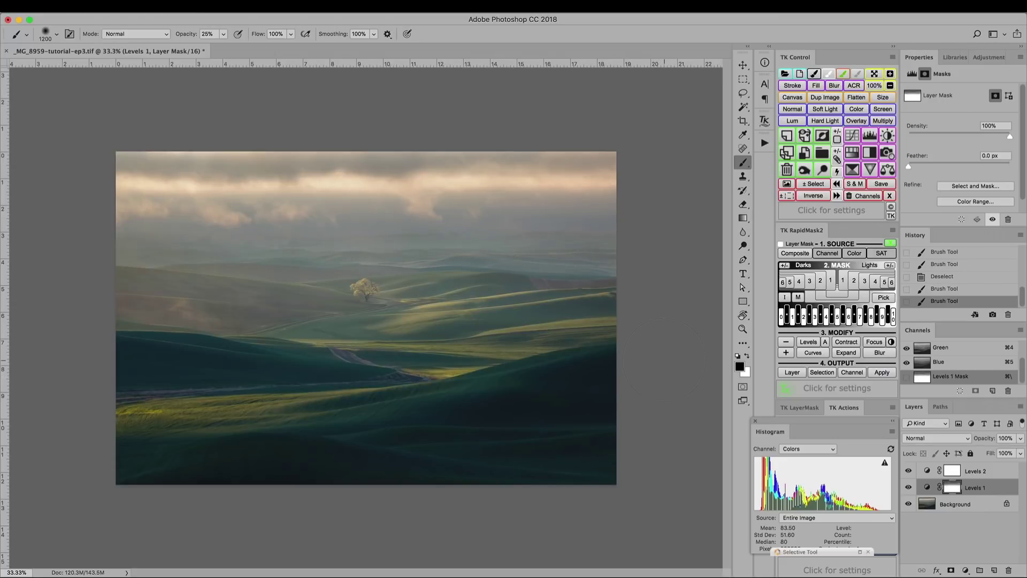
- Display the Levels 1 layer mask on the canvas and switch to the Levels 2 mask
alt+click(952, 487)
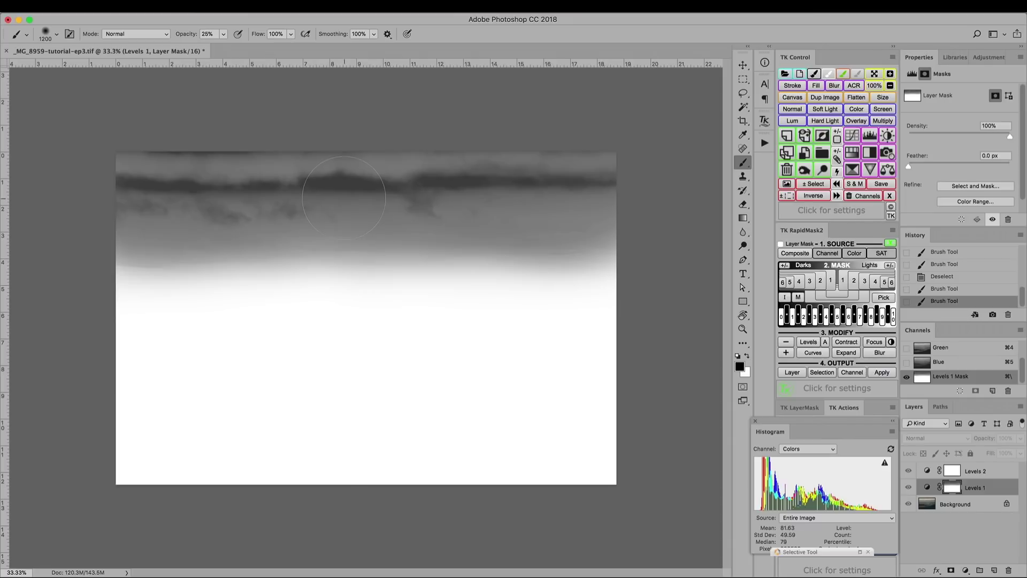
click(953, 472)
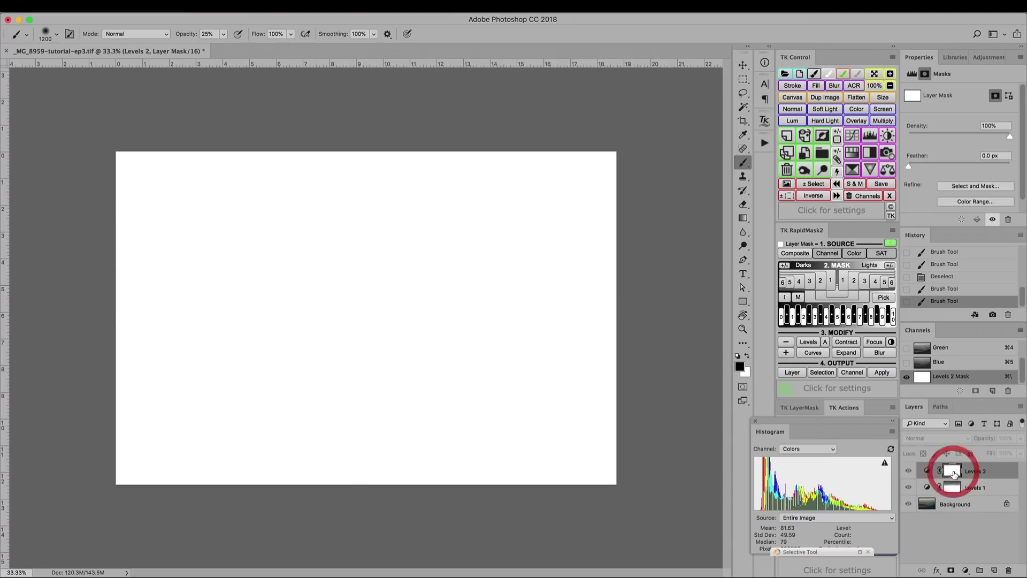
- Return from the mask display to the photo and compare it with the Levels 2 layer hidden and shown
click(927, 504)
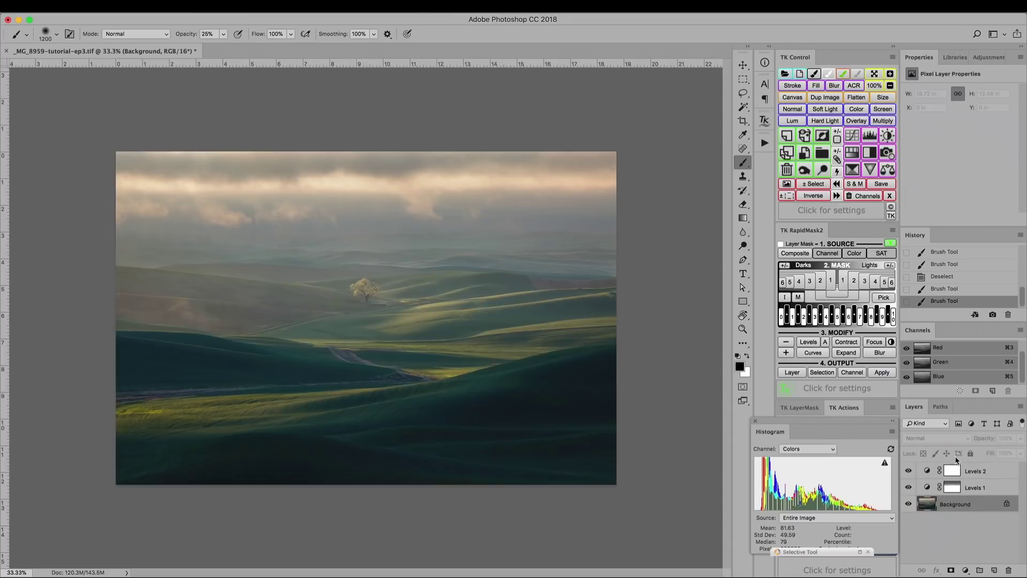
click(952, 472)
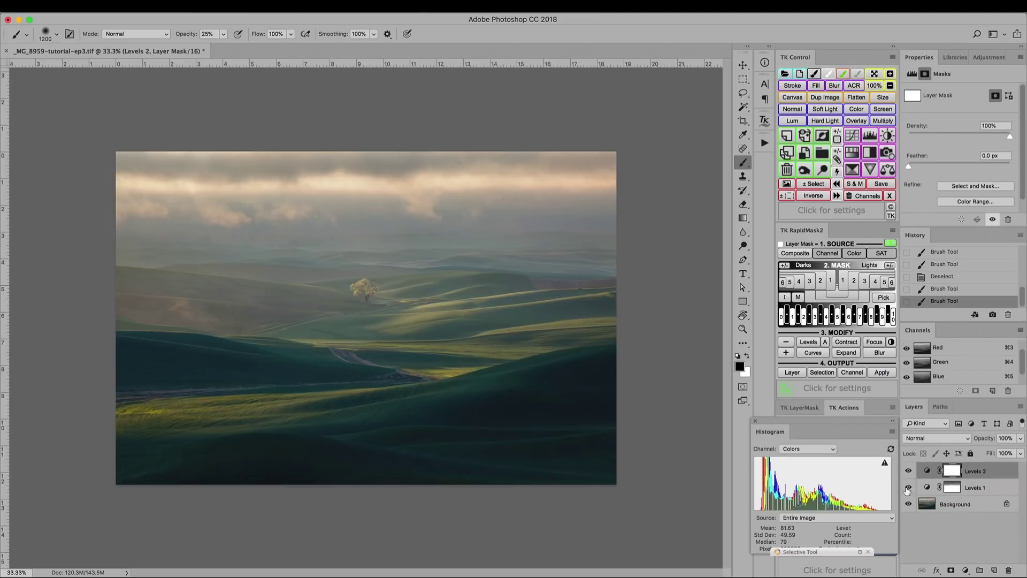
click(908, 471)
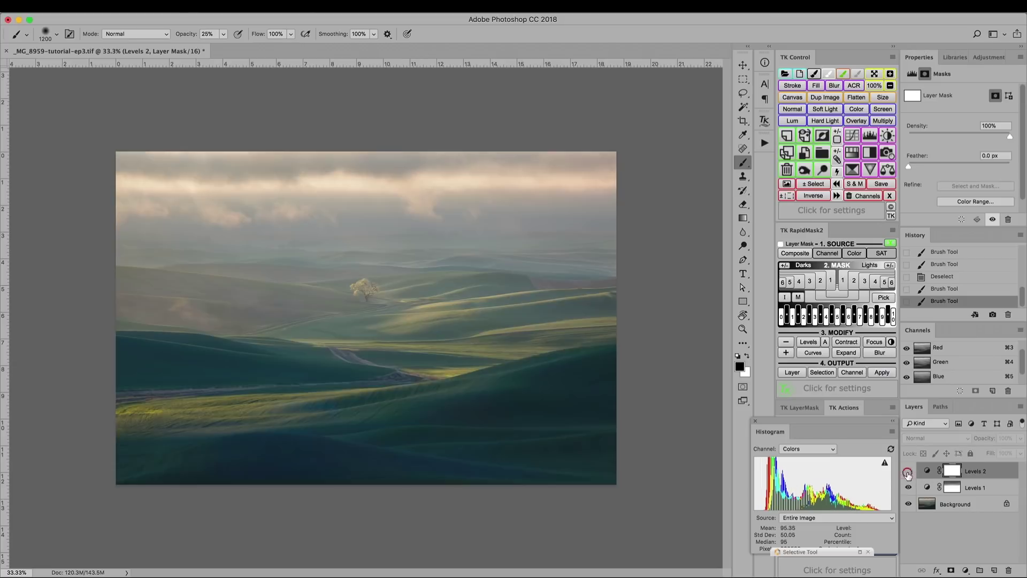
click(907, 471)
click(908, 471)
click(907, 471)
click(907, 471)
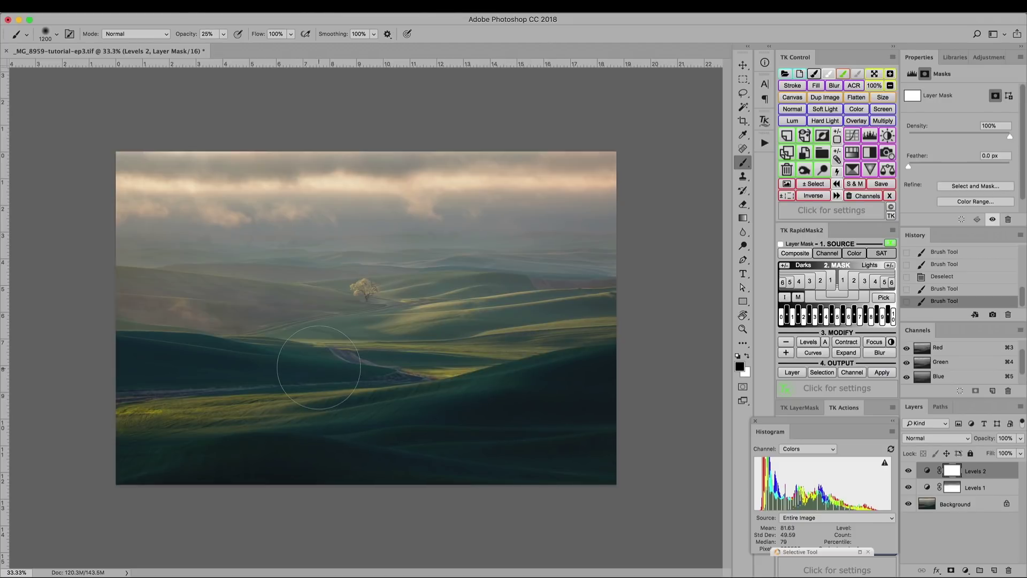
- Preview the Darks-3 and Darks-4 luminosity masks, load Darks-3 as a selection, and discard the temporary rapid mask
click(809, 287)
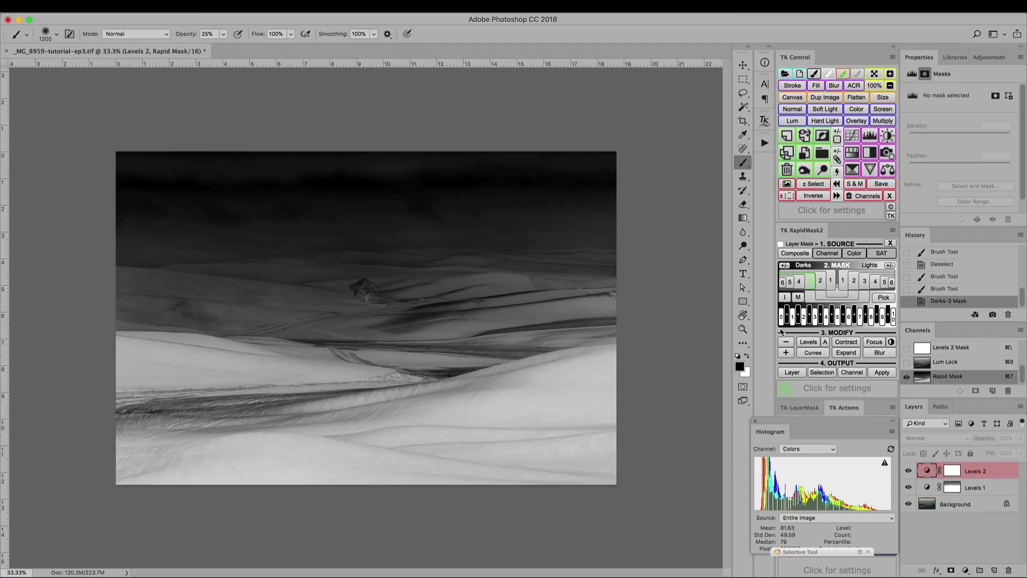
click(797, 282)
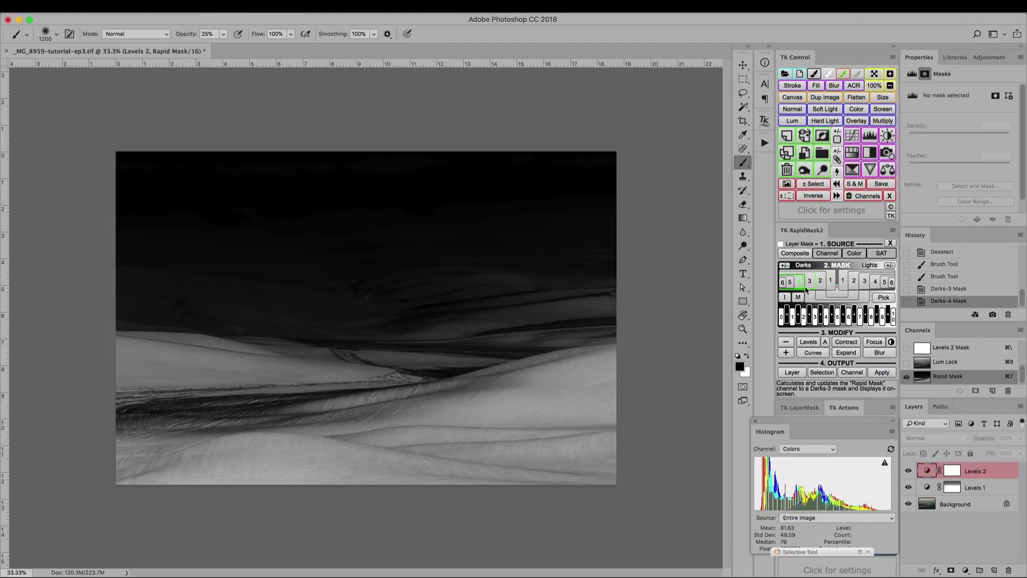
click(813, 285)
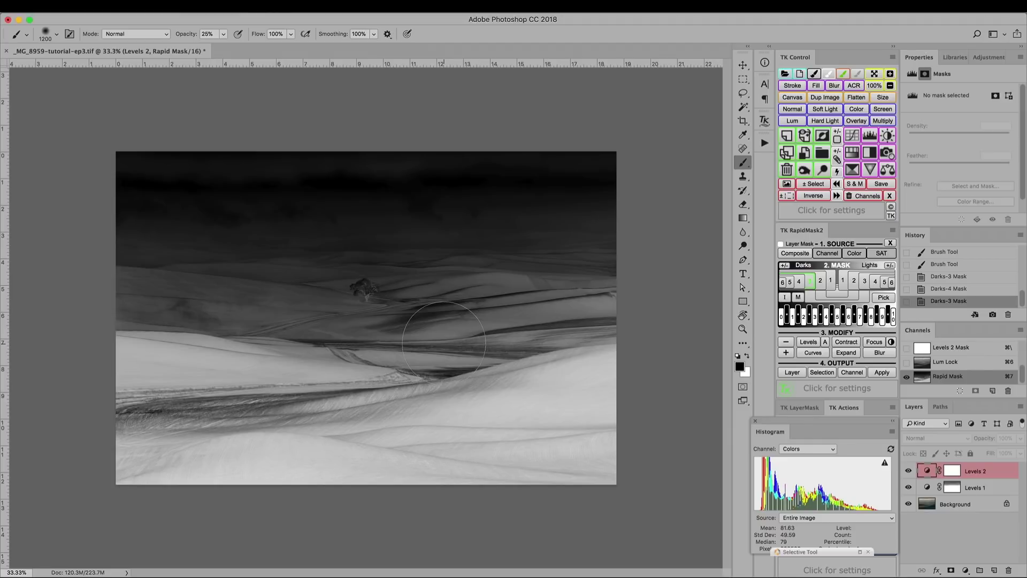
click(822, 374)
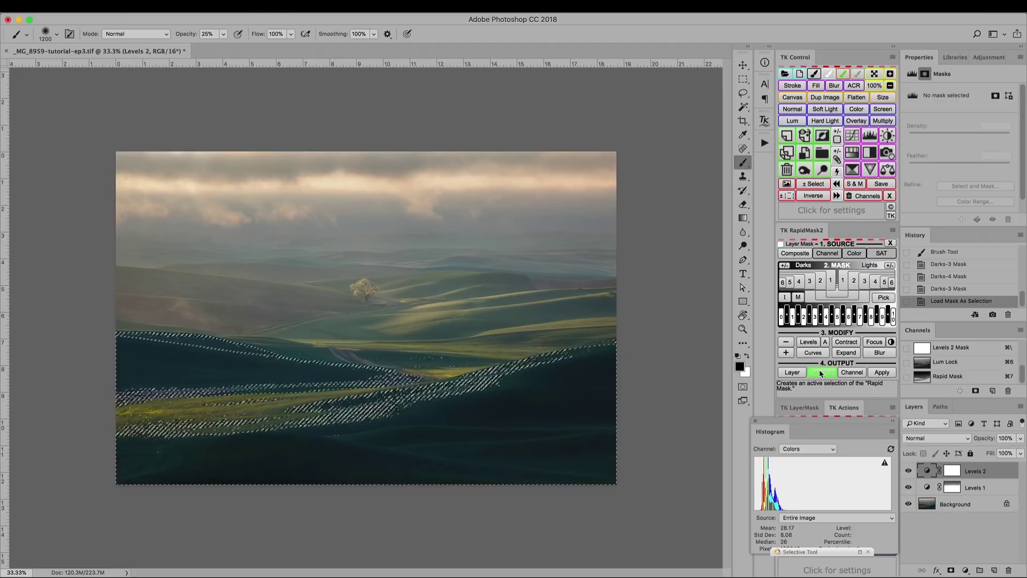
click(889, 243)
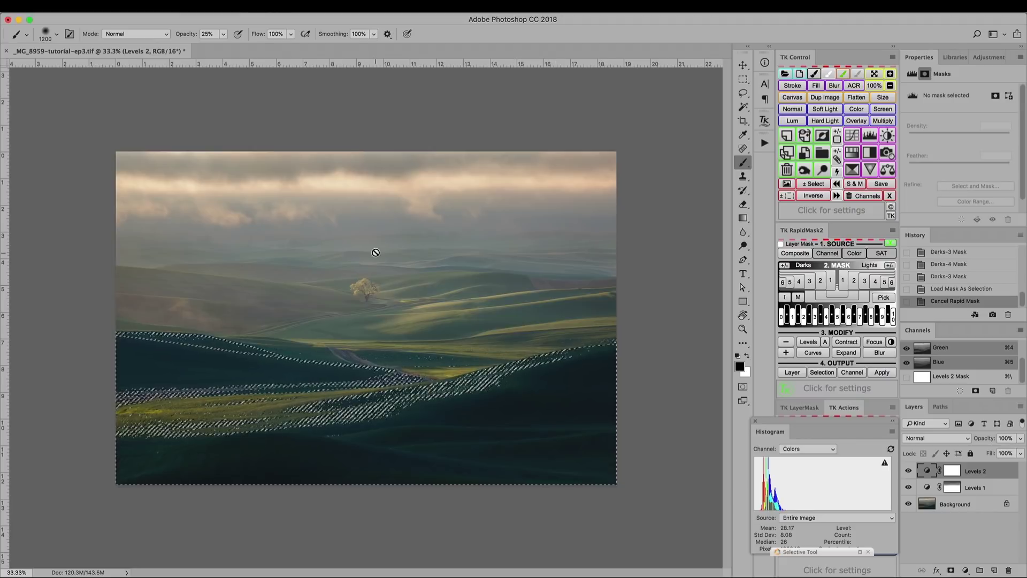
- Hide the selection edges and paint black on the Levels 2 mask over the dark foreground hills at 50% brush opacity
key(super+h)
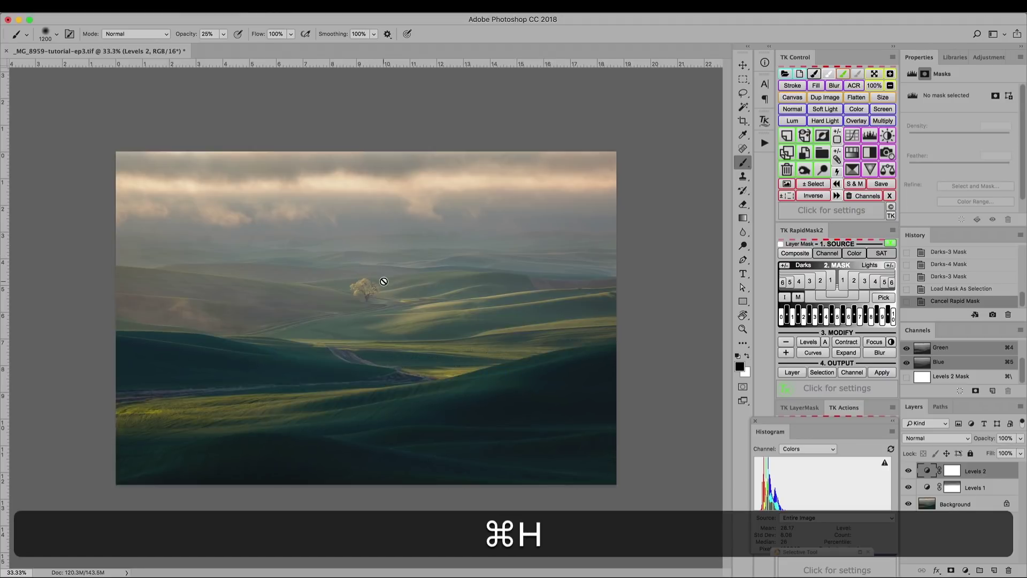
key(b)
click(952, 470)
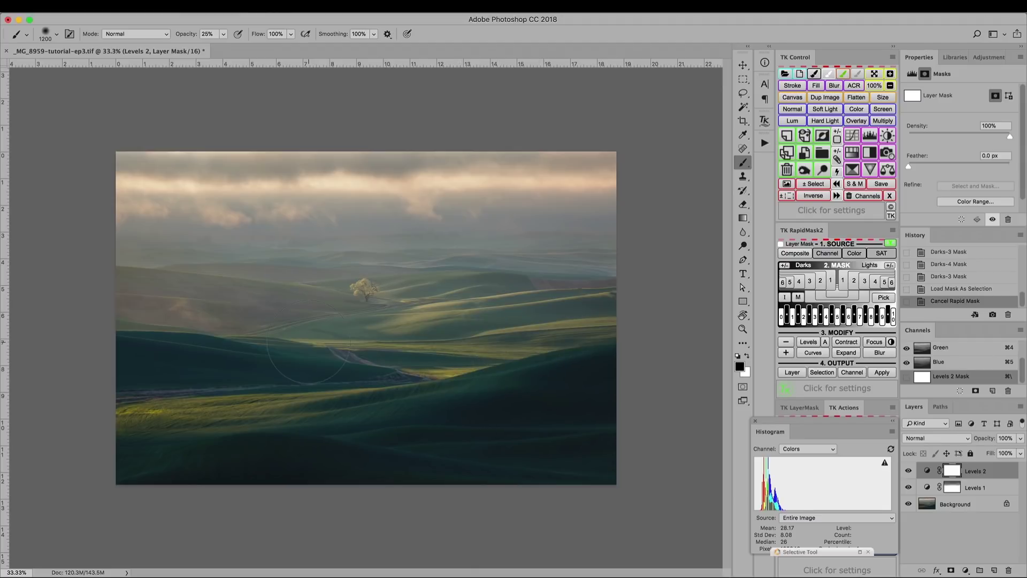
key(5)
mouse_move(396, 437)
mouse_down()
mouse_move(620, 396)
mouse_move(594, 454)
mouse_move(525, 490)
mouse_up()
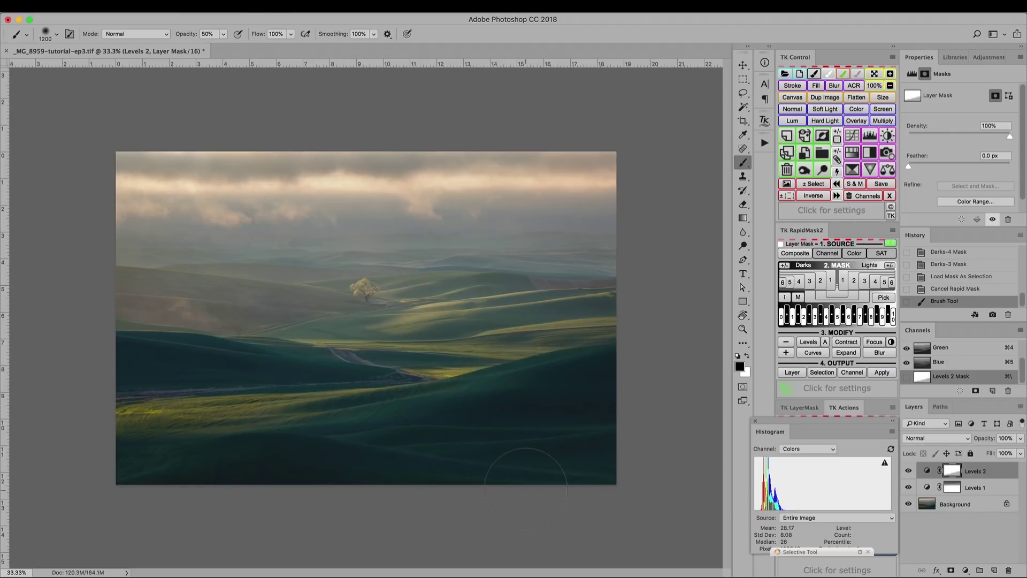
- Paint the Levels 2 mask over the dark hills on the photo's left side with a smaller brush at 30% opacity
key(3)
key(bracketleft)
key(bracketleft)
key(bracketleft)
drag(152, 382, 236, 460)
- Paint the Levels 2 mask over the lower-right foreground with a 1400 px brush at 30% opacity and clear the selection
key(bracketright)
key(bracketright)
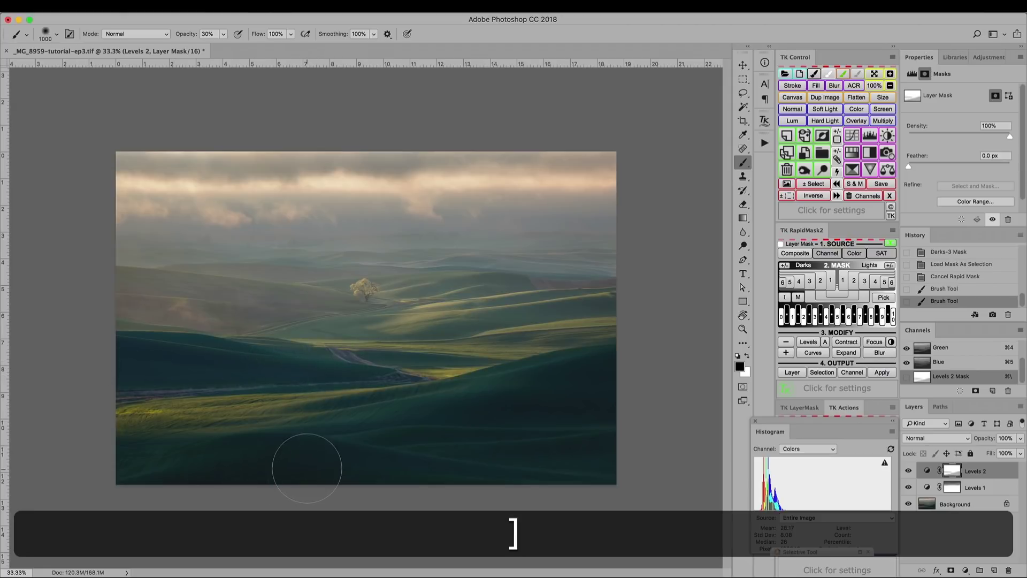
key(bracketright)
key(bracketright)
key(bracketright)
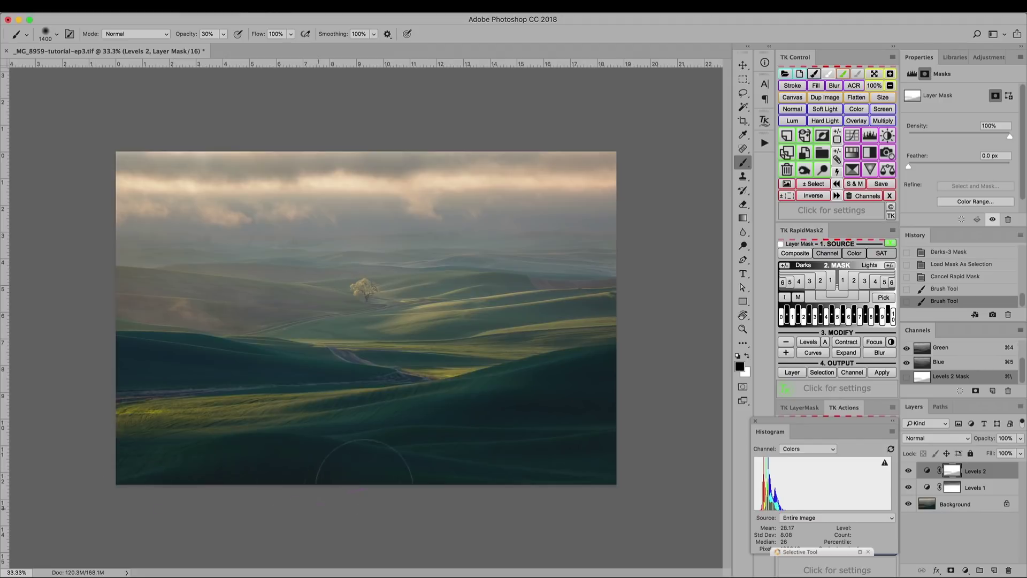
mouse_move(490, 430)
mouse_down()
mouse_move(619, 392)
mouse_move(640, 441)
mouse_move(647, 522)
mouse_up()
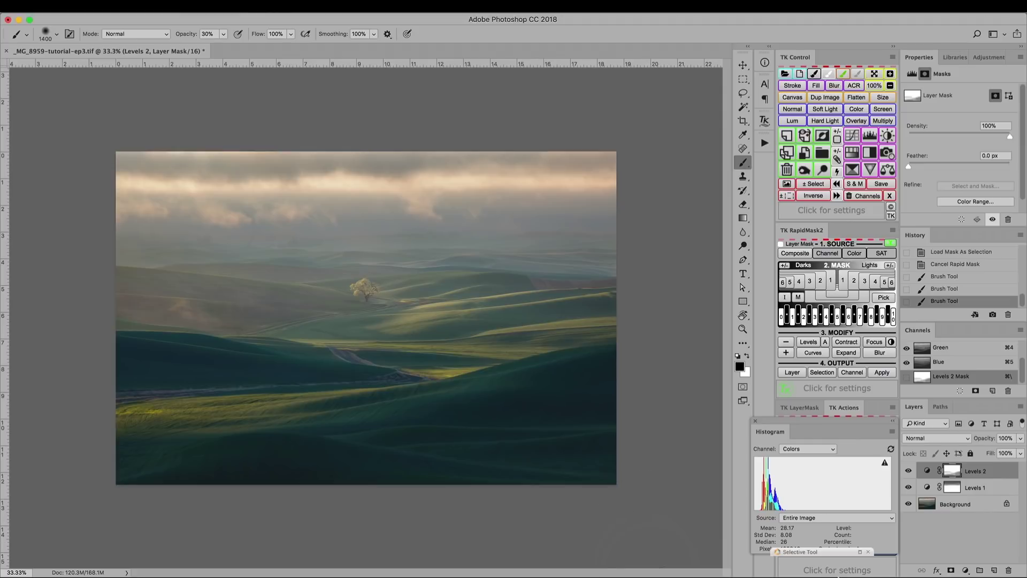
key(super+d)
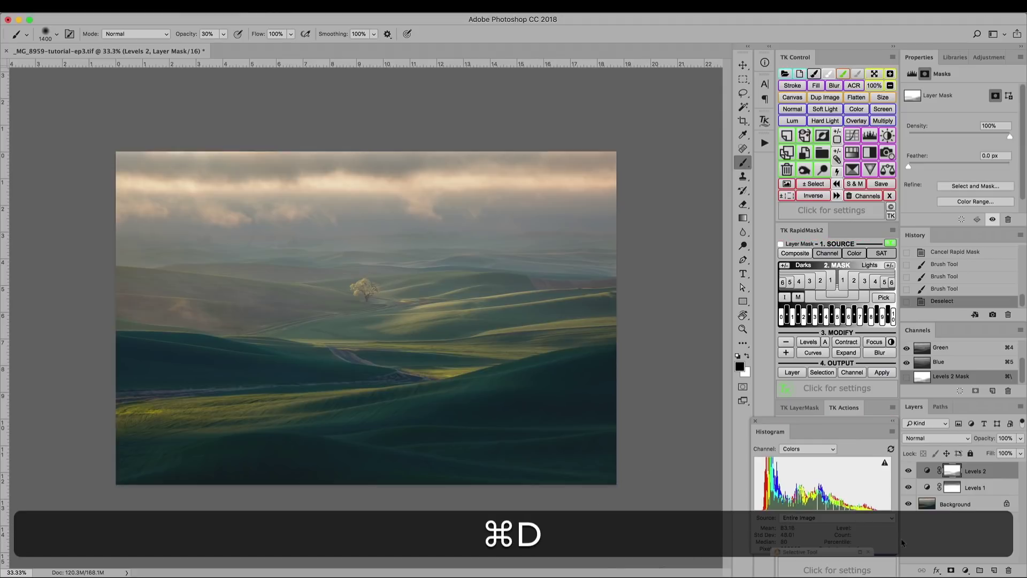
- Inspect the Levels 2 mask on the canvas, return to the photo, and refresh the histogram
alt+click(951, 472)
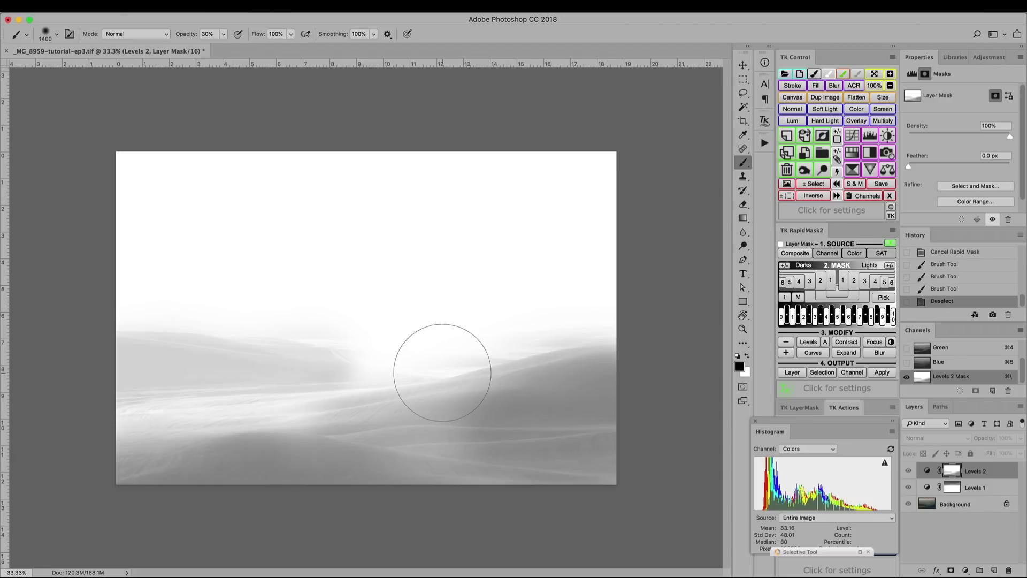
click(952, 473)
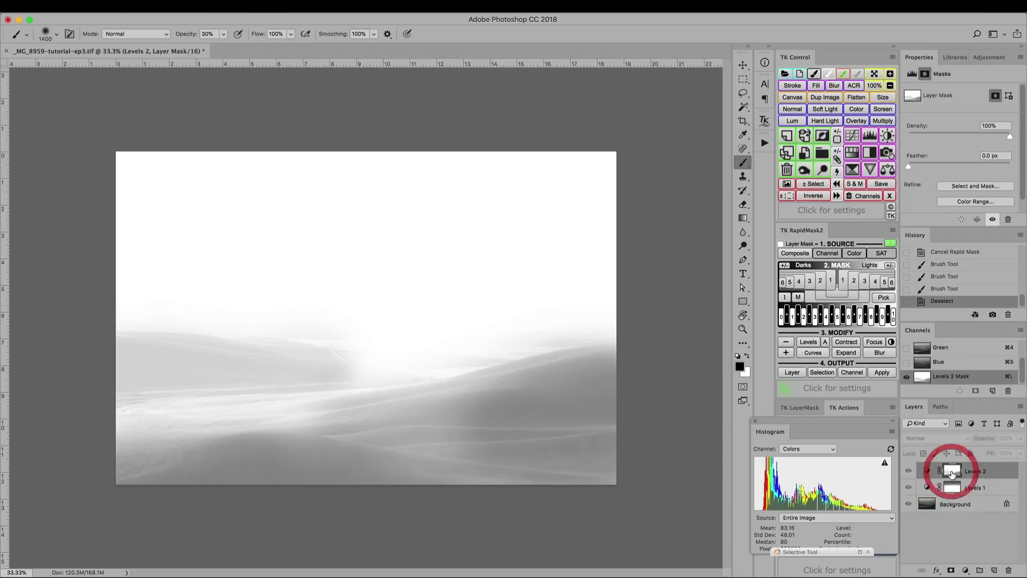
click(929, 503)
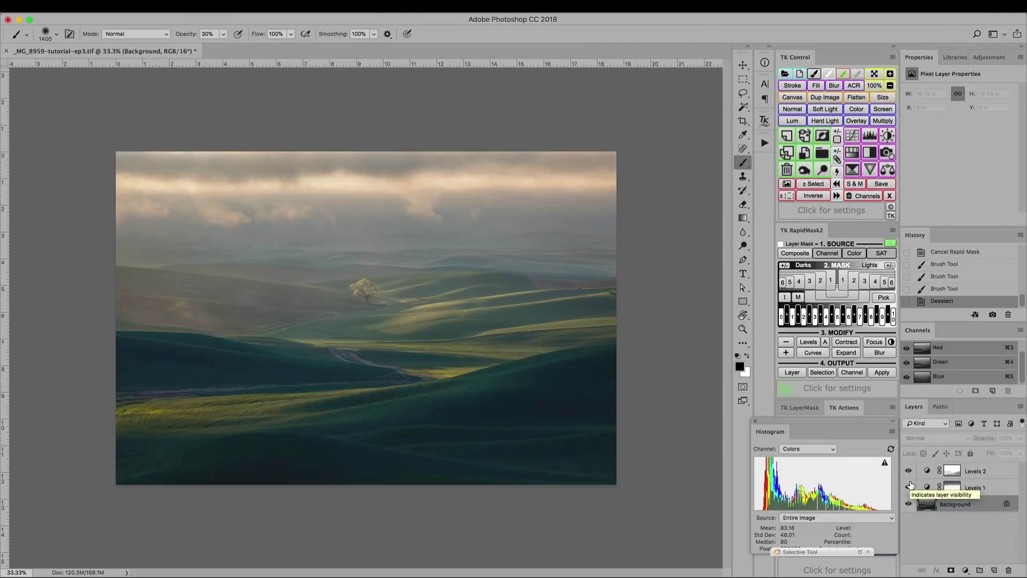
click(890, 448)
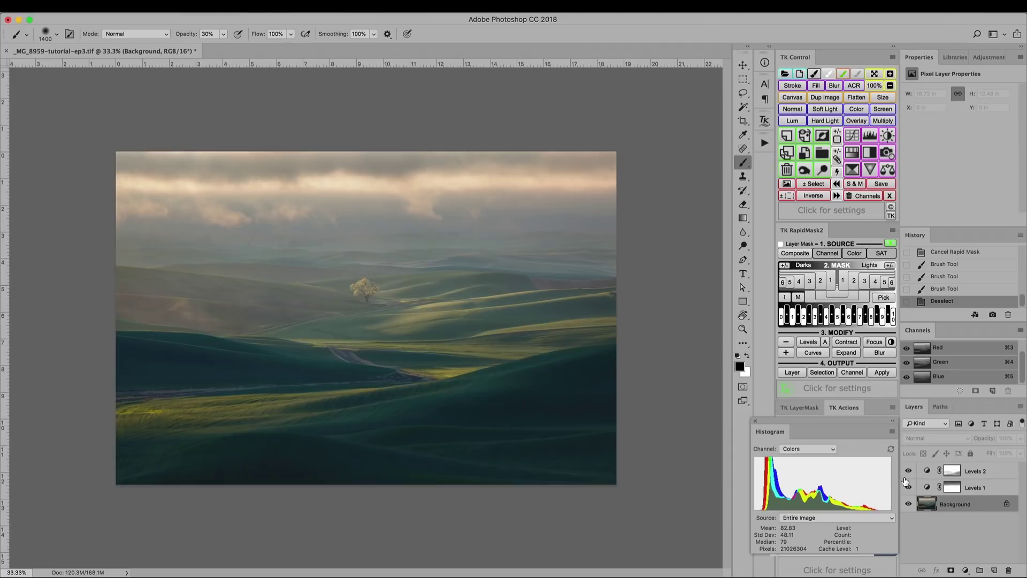
- Add a new Levels adjustment layer above Levels 2 and fit the photo to the window
click(932, 471)
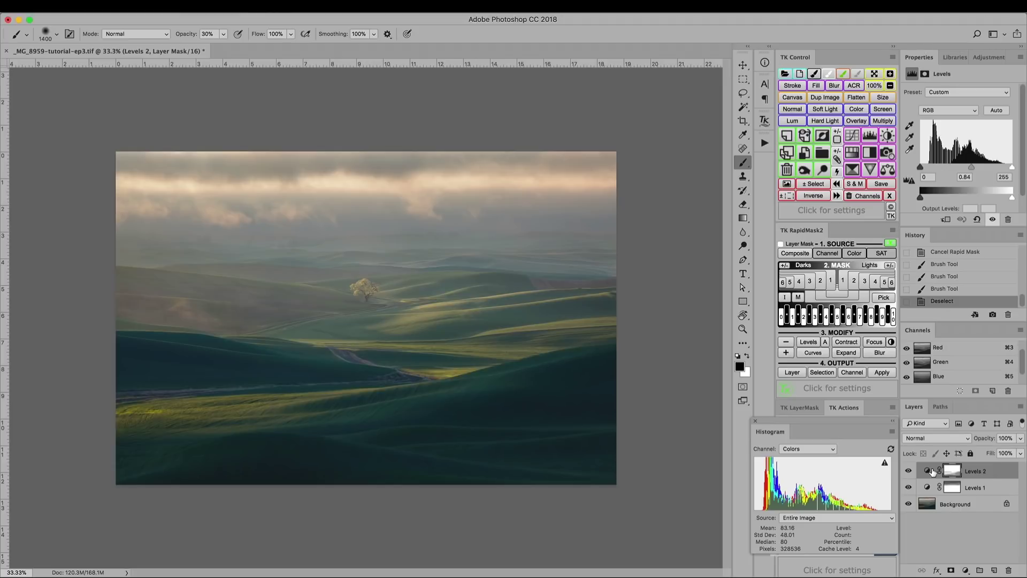
click(869, 134)
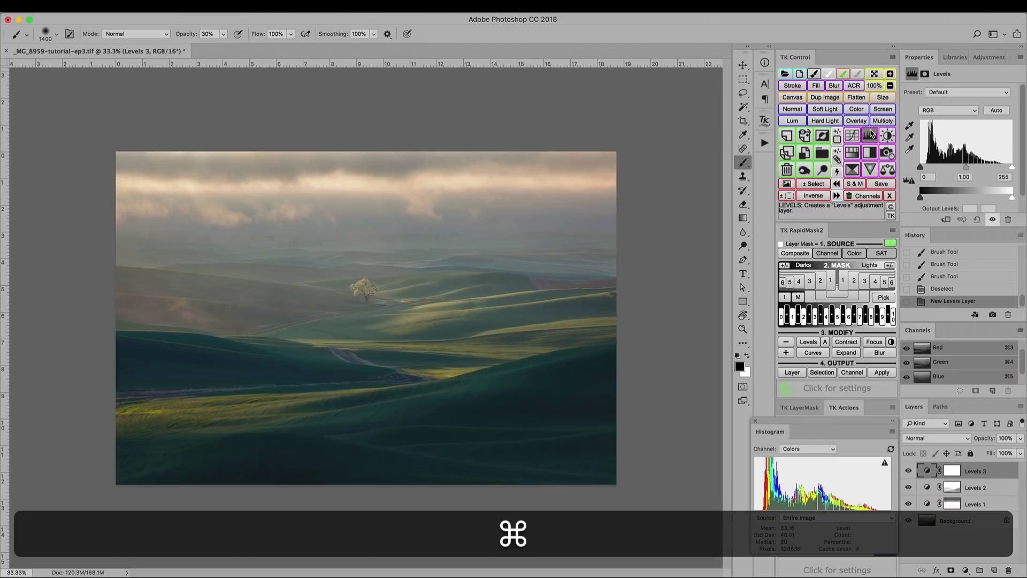
key(super+equal)
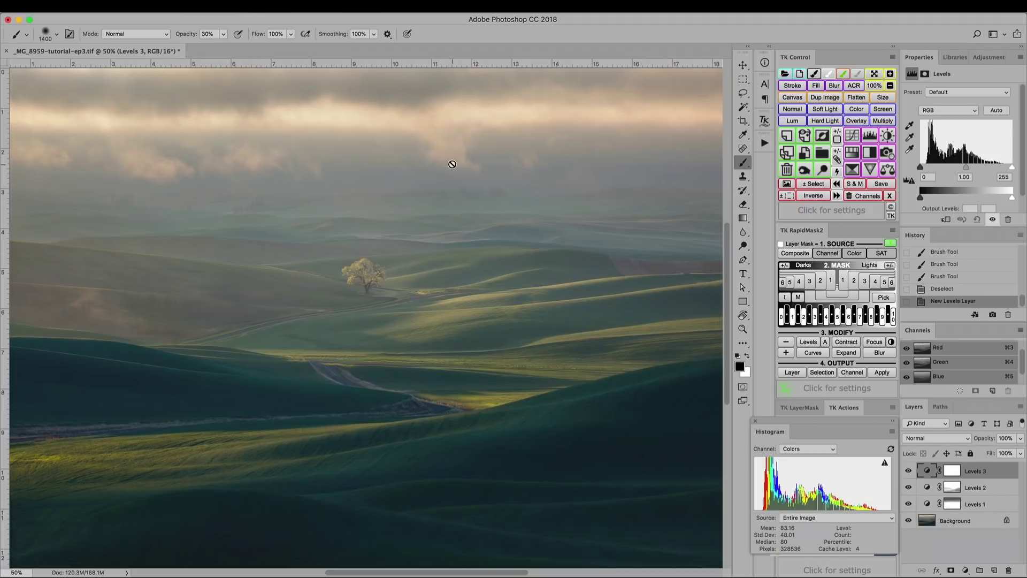
key(super+0)
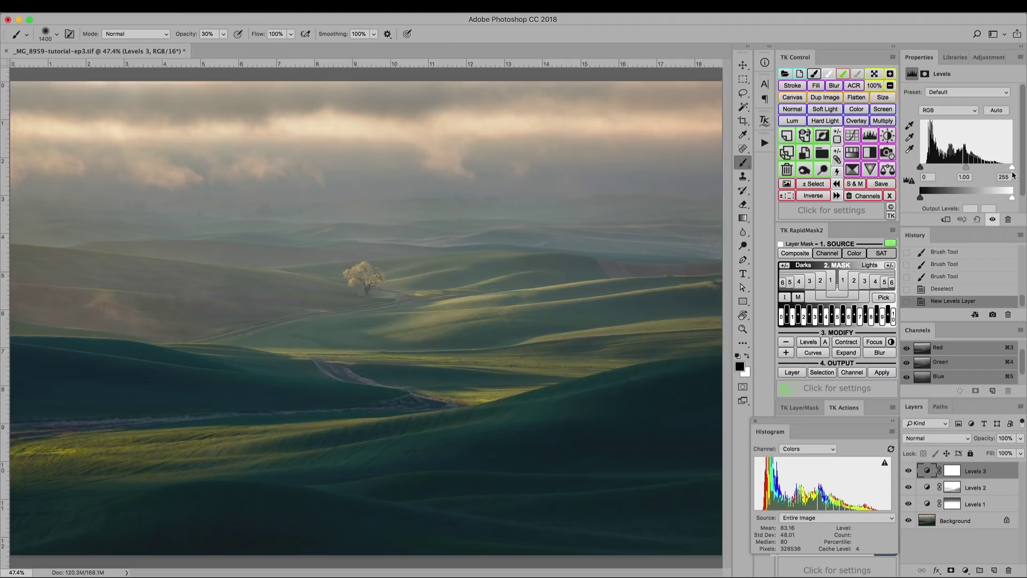
- Set the Levels 3 input values to 0 for black, 0.86 for midtones and 211 for white
drag(1011, 166, 924, 168)
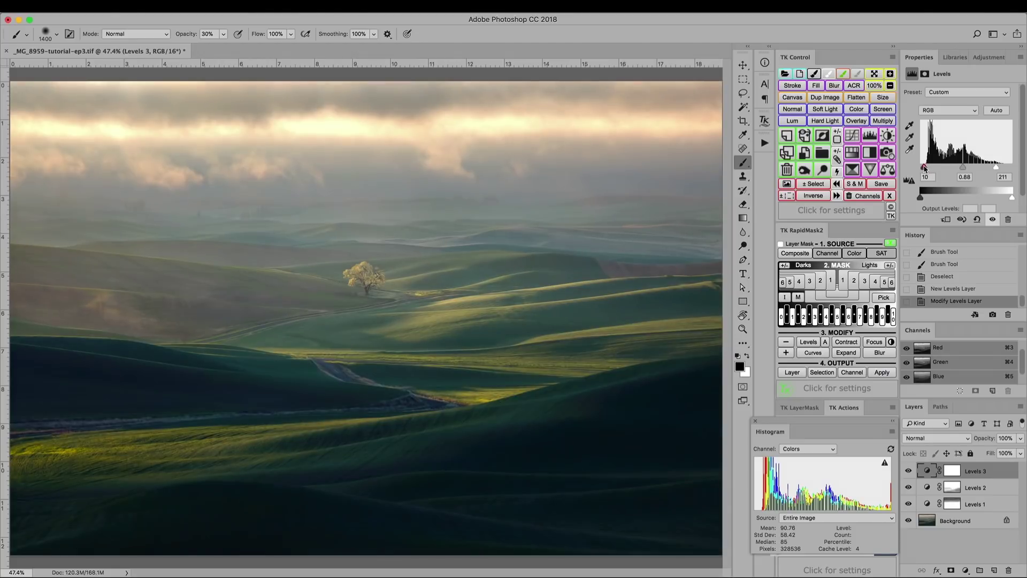
drag(924, 167, 919, 168)
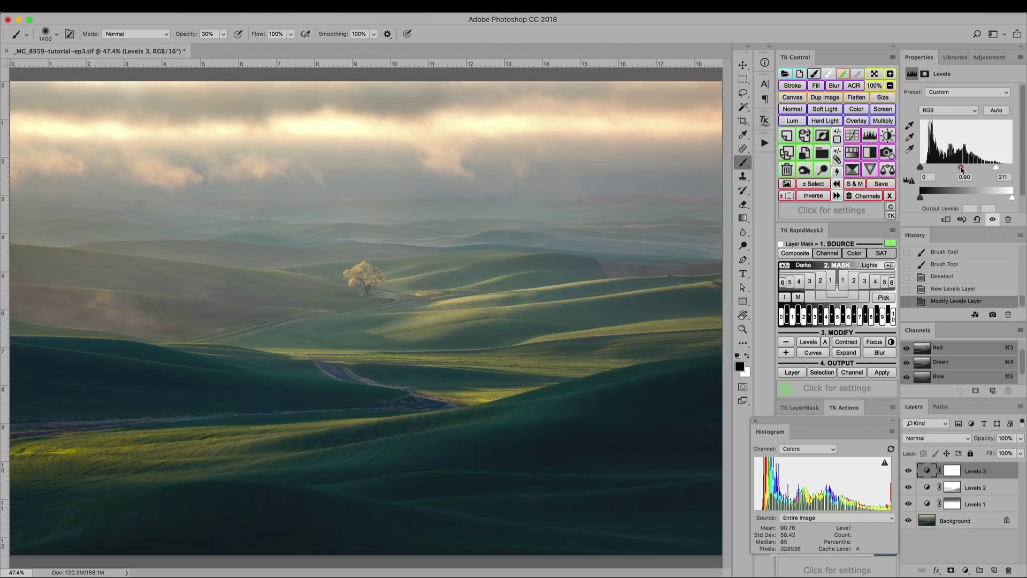
drag(961, 169, 962, 169)
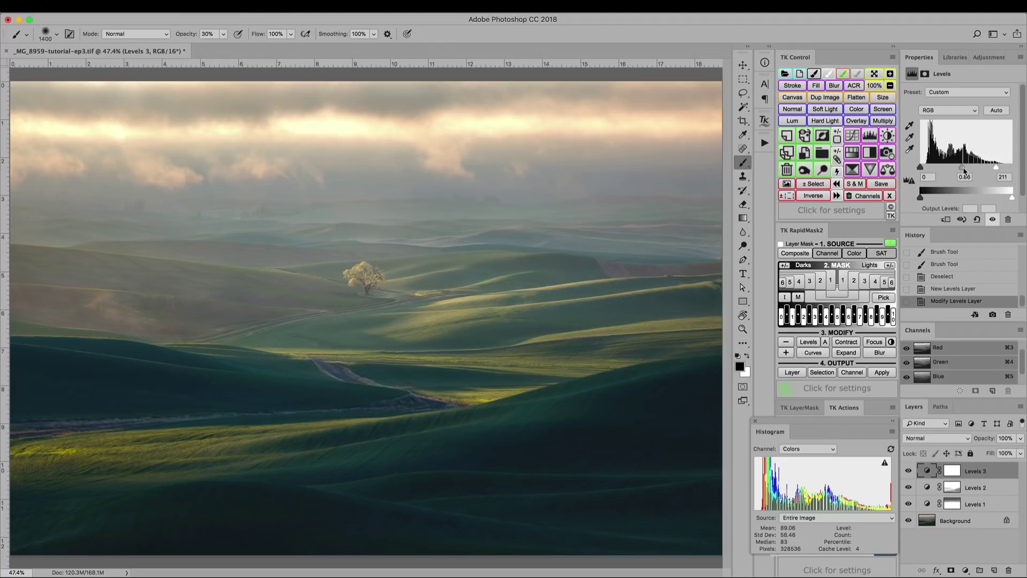
- Compare the photo with and without the Levels 3 adjustment by repeatedly hiding and showing that layer
click(909, 471)
click(909, 471)
click(910, 471)
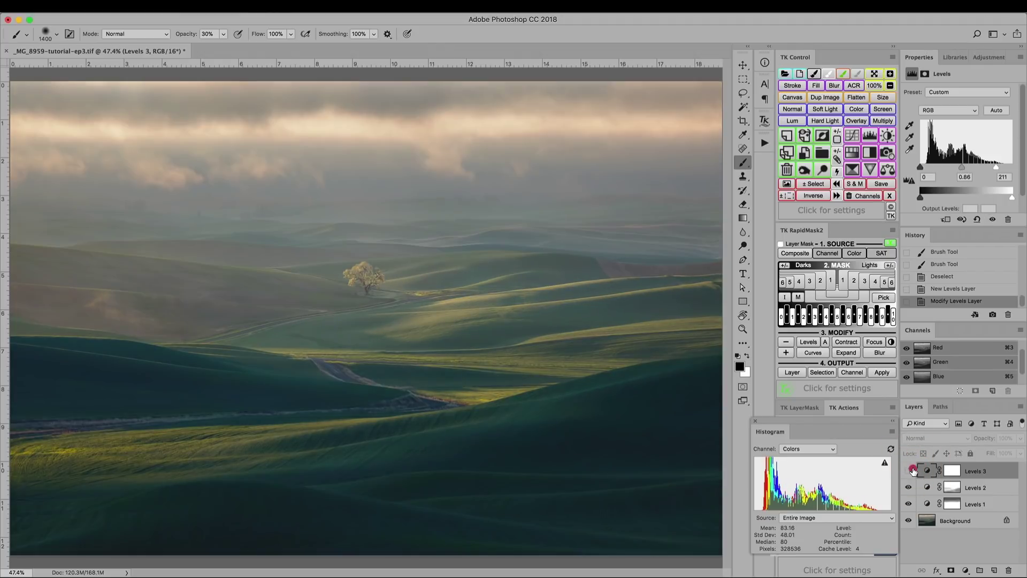
click(909, 471)
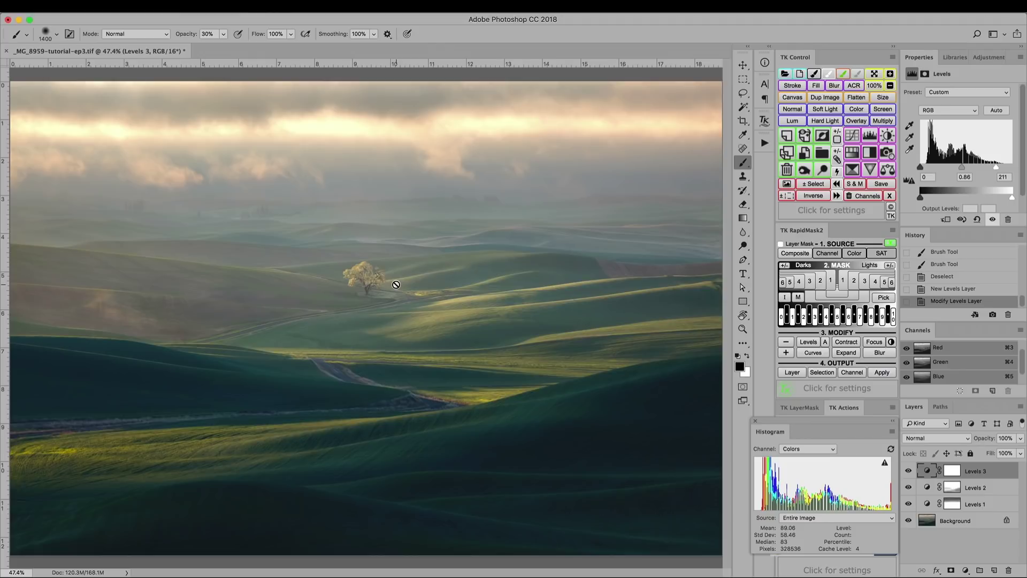
click(907, 472)
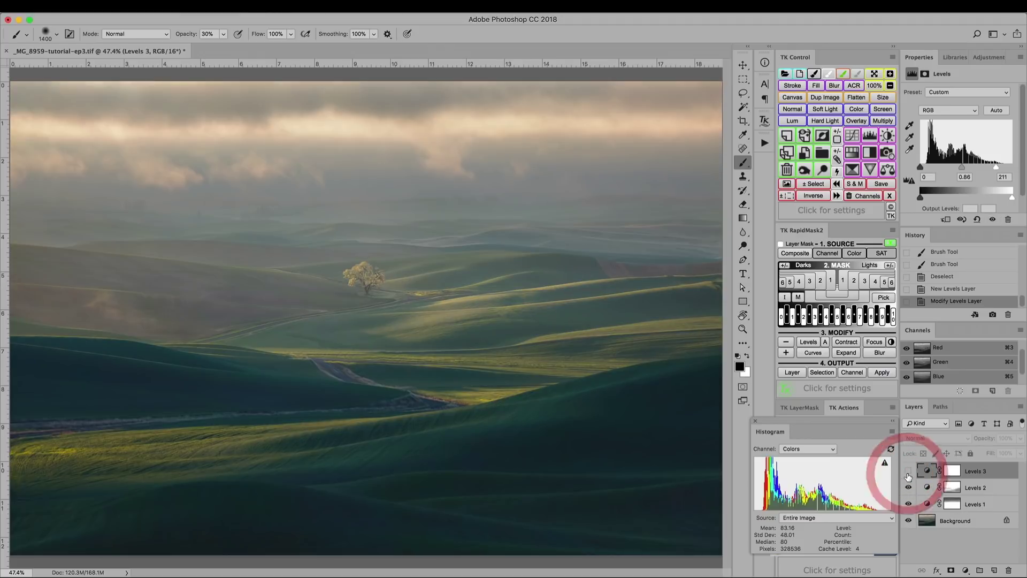
click(908, 472)
click(907, 472)
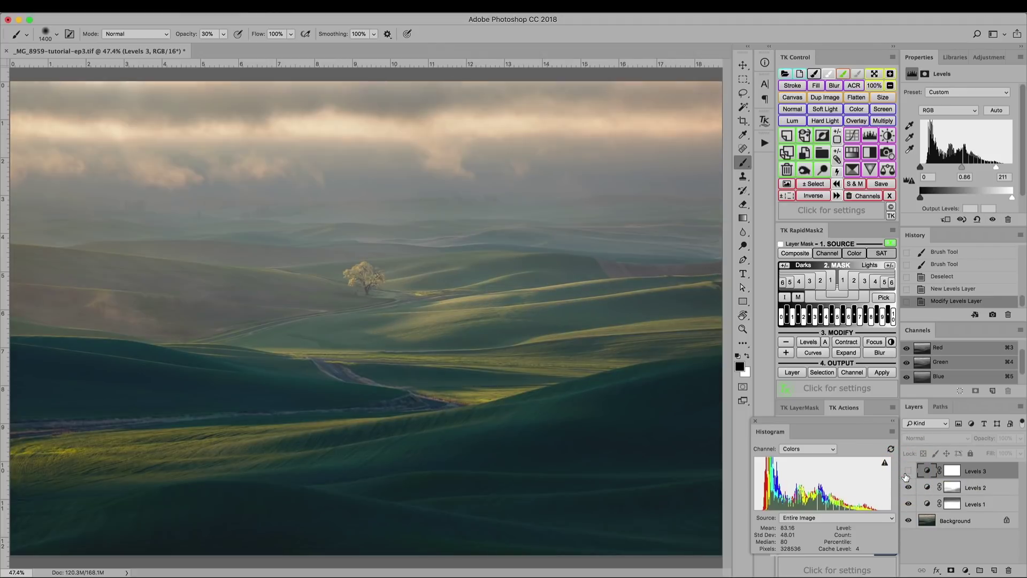
click(908, 471)
click(908, 472)
click(908, 472)
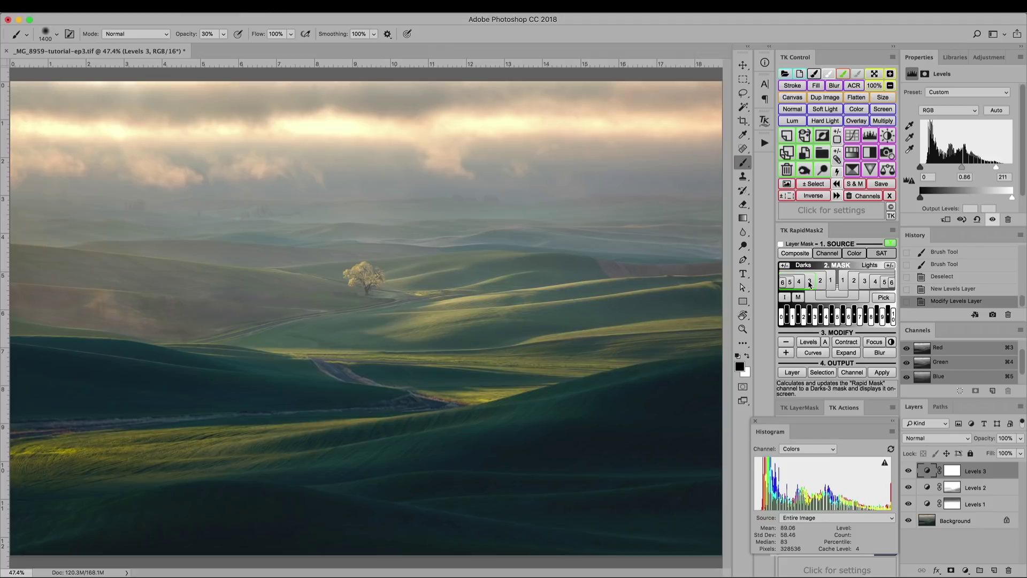
- Load the Lights-2 luminosity mask as a selection of the bright sky and discard the temporary rapid mask
click(852, 284)
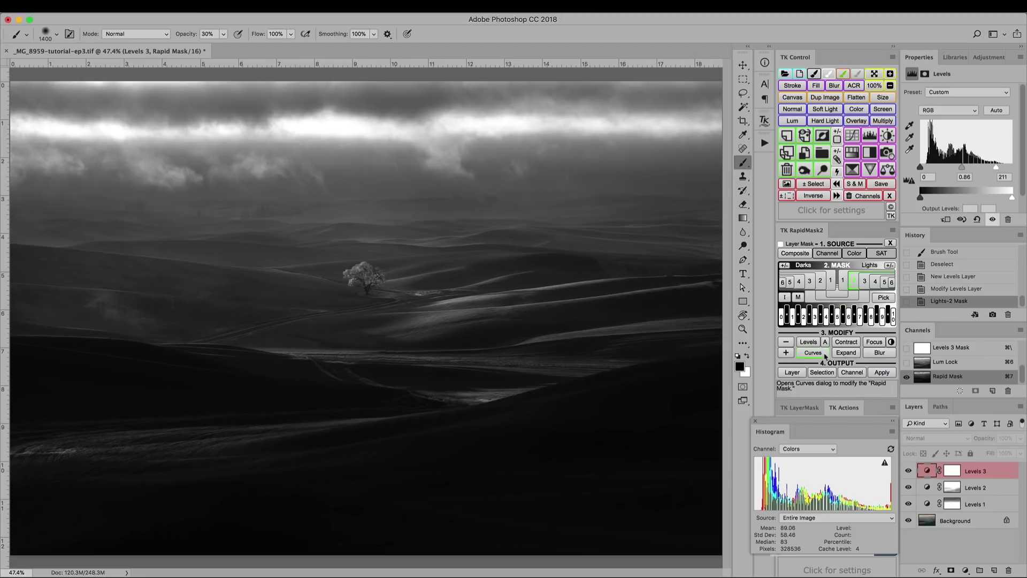
click(822, 371)
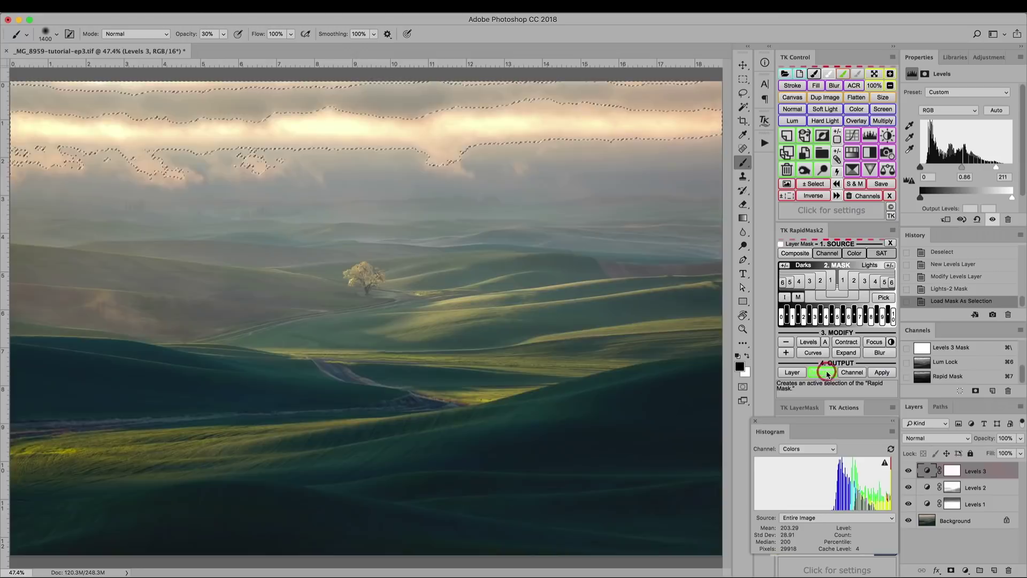
click(890, 245)
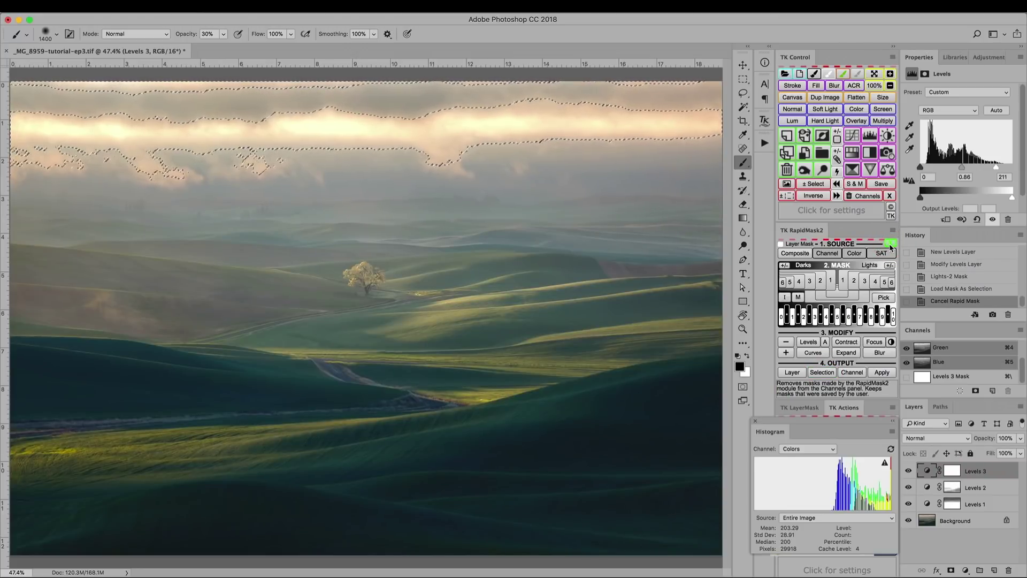
- Paint black at 50% opacity over the bright cloud band on the Levels 3 mask, with the selection edges hidden
key(super+h)
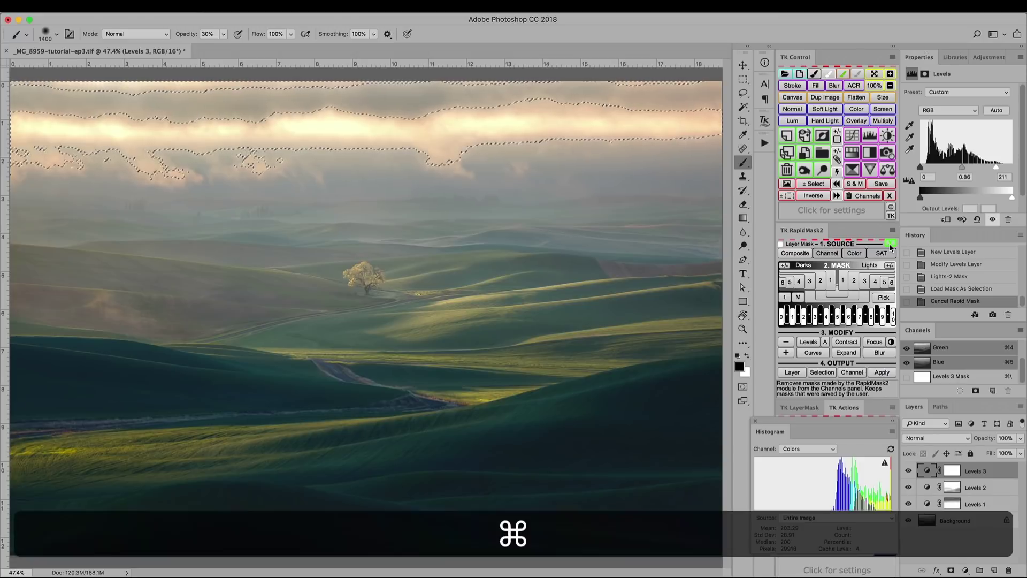
key(super+b)
key(b)
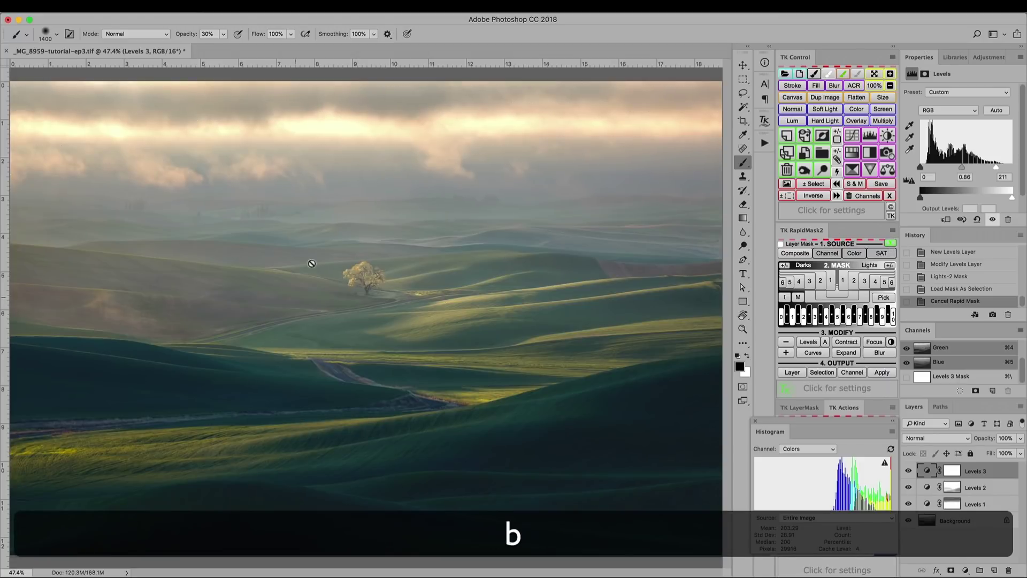
click(957, 469)
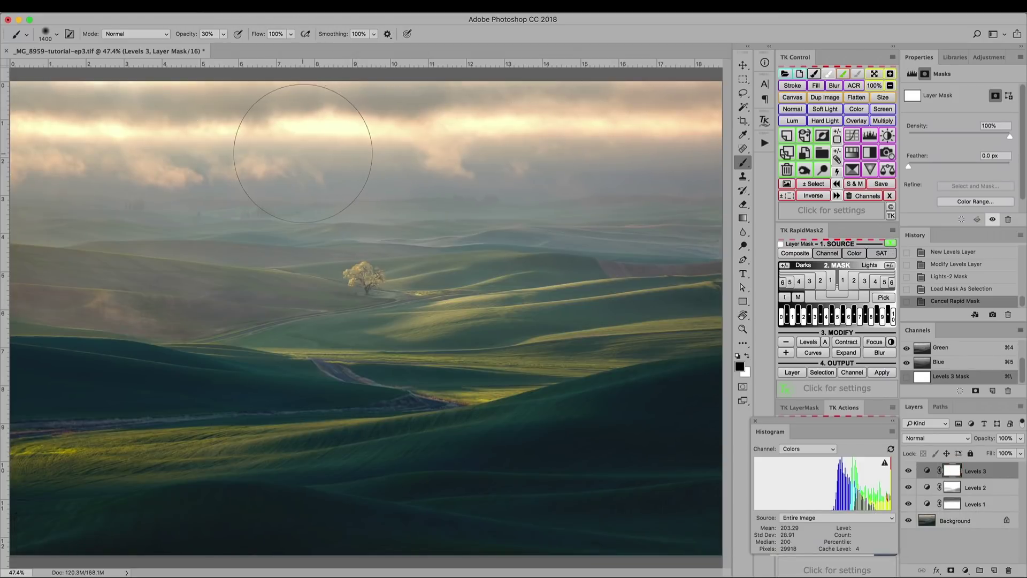
key(super+minus)
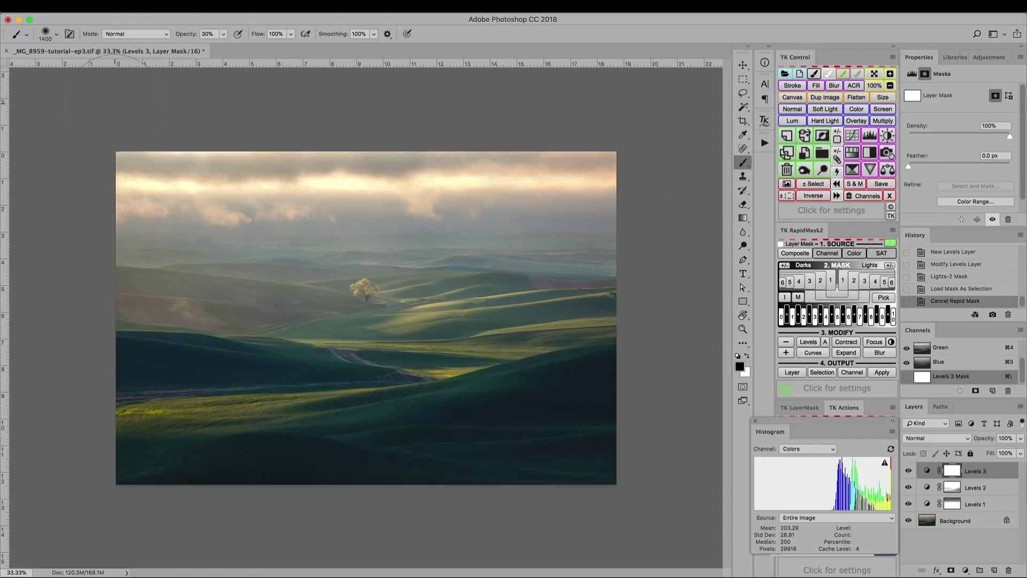
key(5)
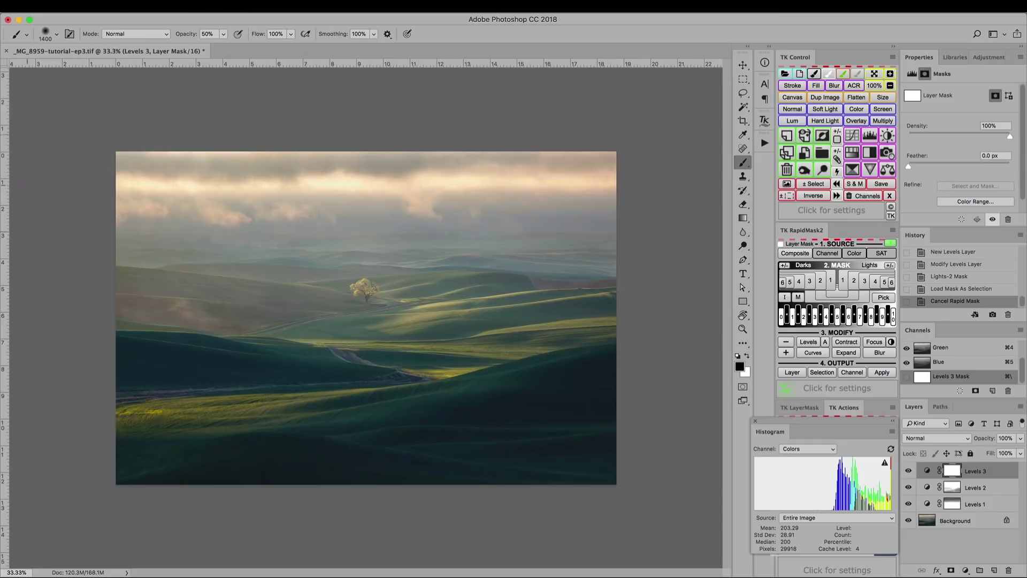
drag(80, 160, 91, 160)
drag(568, 182, 770, 160)
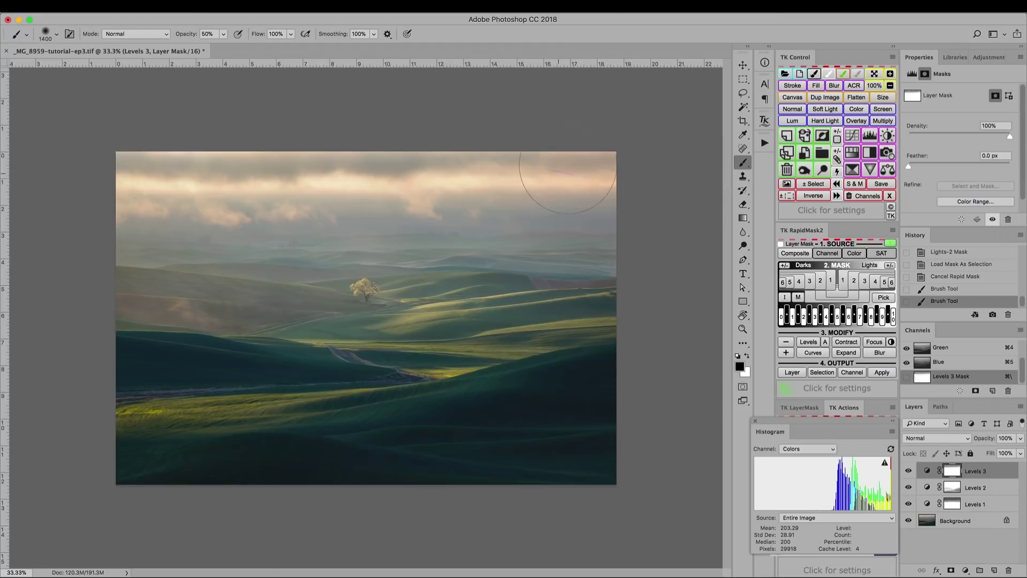
drag(351, 186, 641, 181)
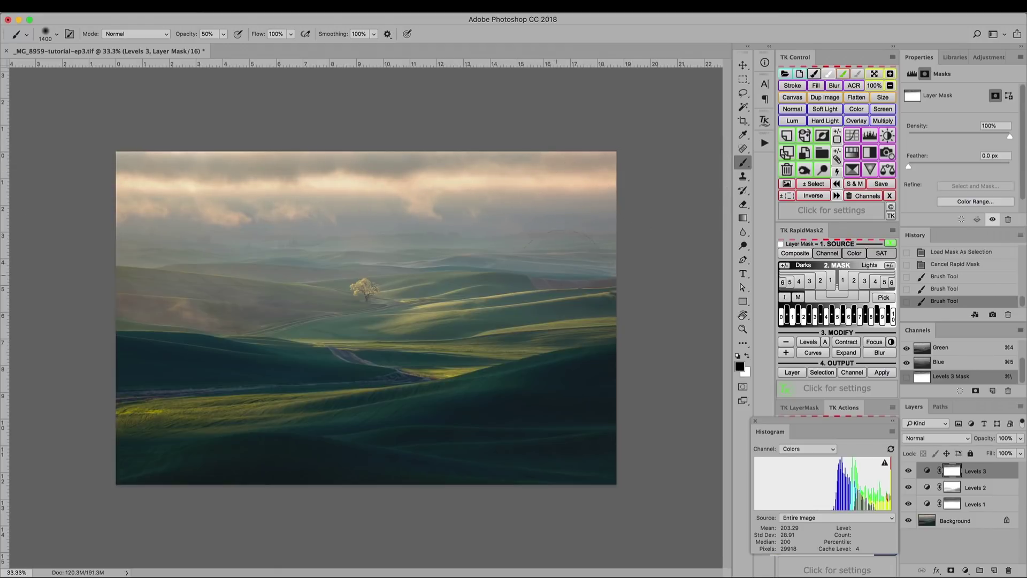
- Clear the sky selection and paint across the lower clouds on the Levels 3 mask at 30% brush opacity
key(super+d)
key(3)
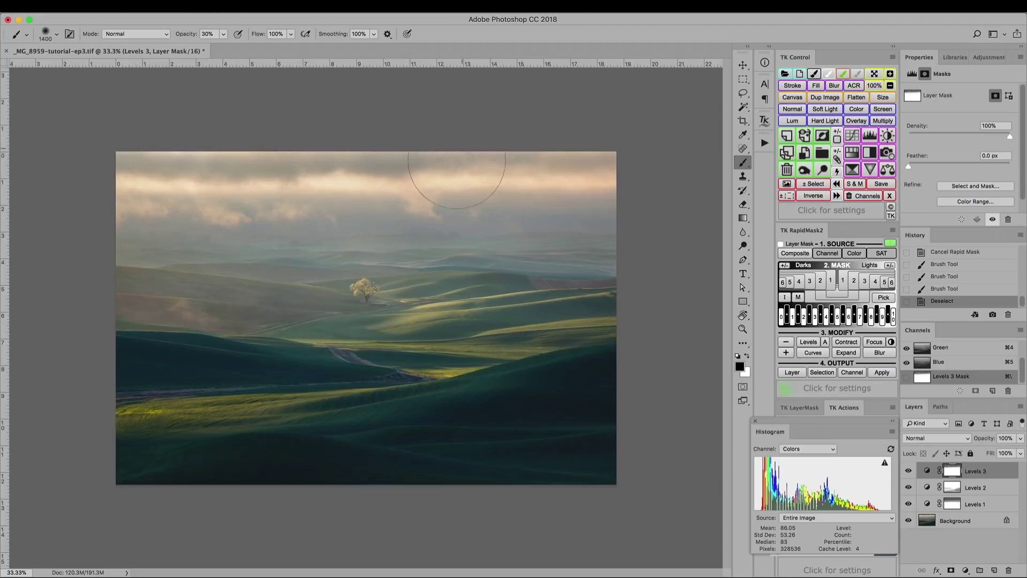
drag(554, 216, 233, 208)
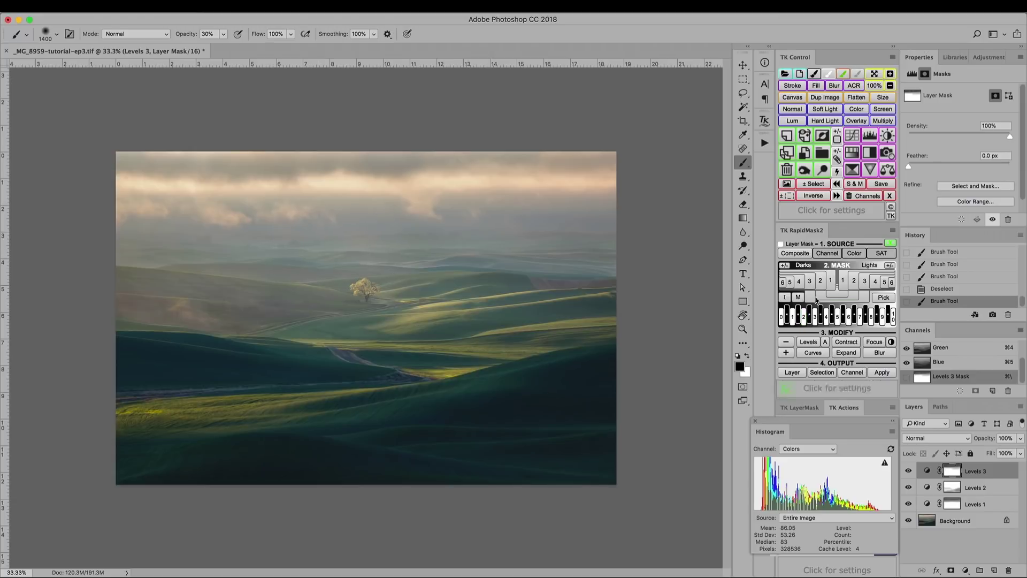
- Load the Darks-3 luminosity mask as a selection, discard the temporary rapid mask and hide the selection edges
click(809, 279)
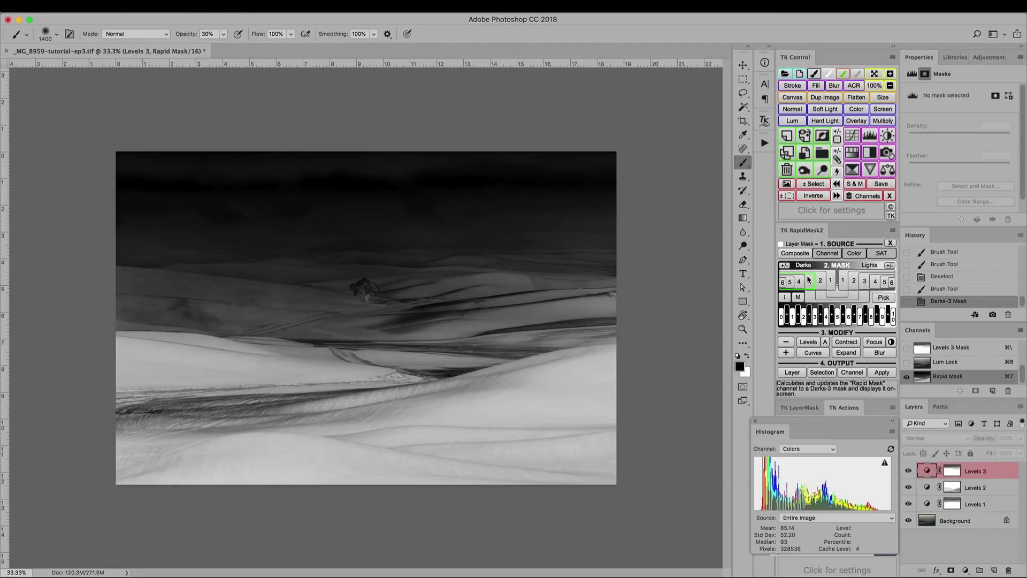
click(824, 372)
click(889, 243)
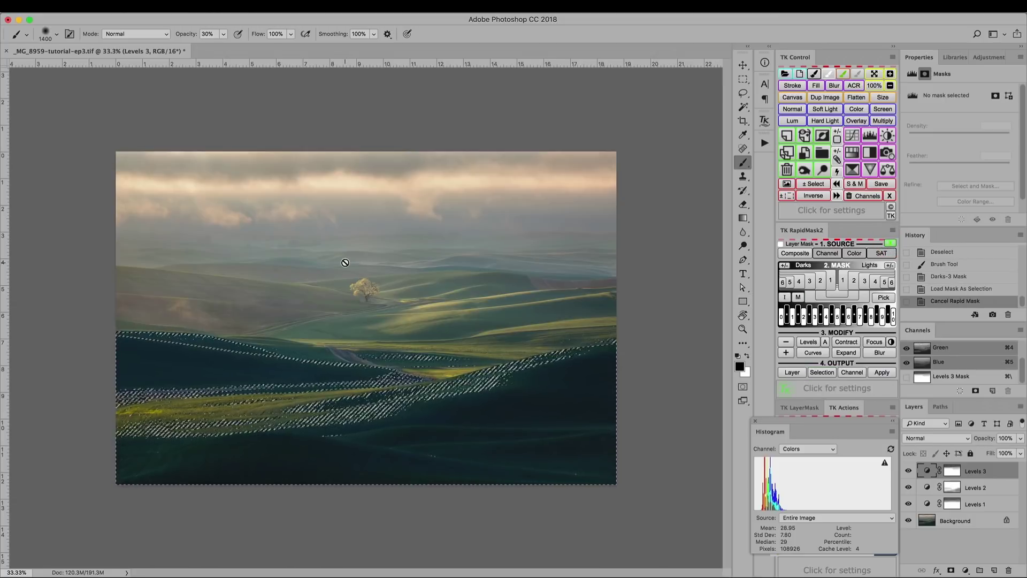
key(super+h)
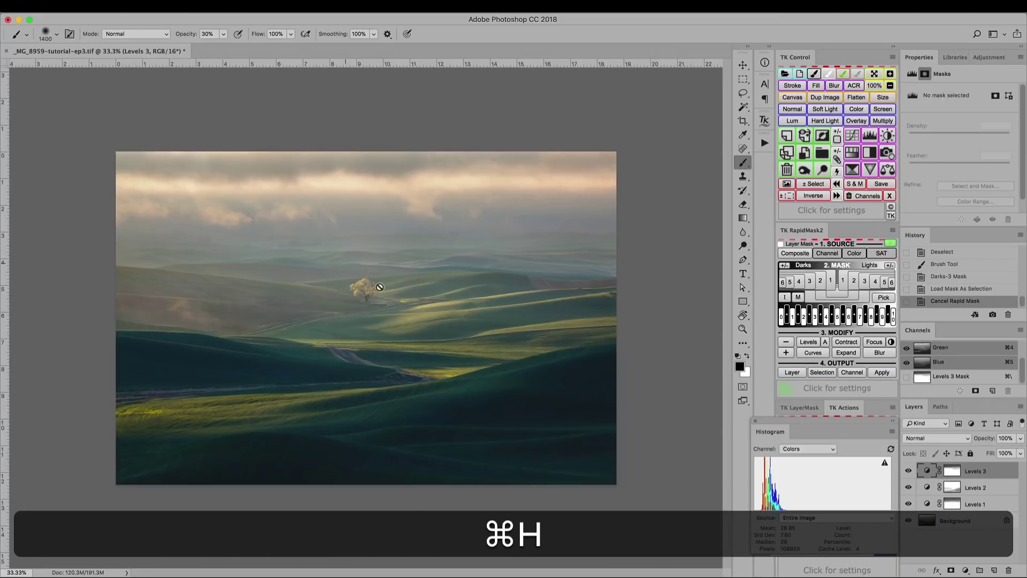
- Paint black over the dark hills on the Levels 3 mask with a 1200 px brush, first at 30% and then 50% opacity
click(952, 471)
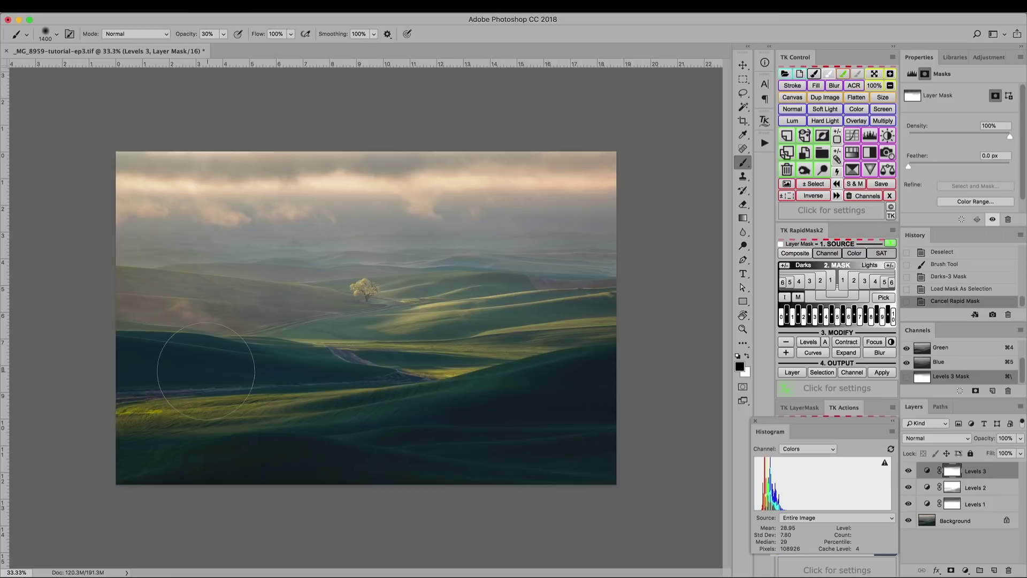
key(bracketleft)
key(bracketleft)
drag(160, 385, 169, 466)
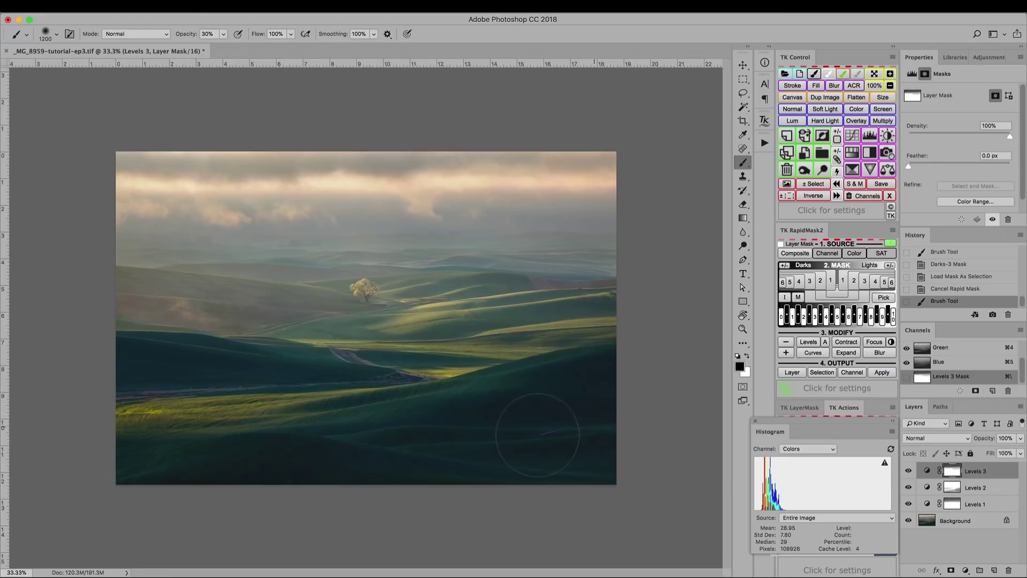
drag(412, 464, 216, 481)
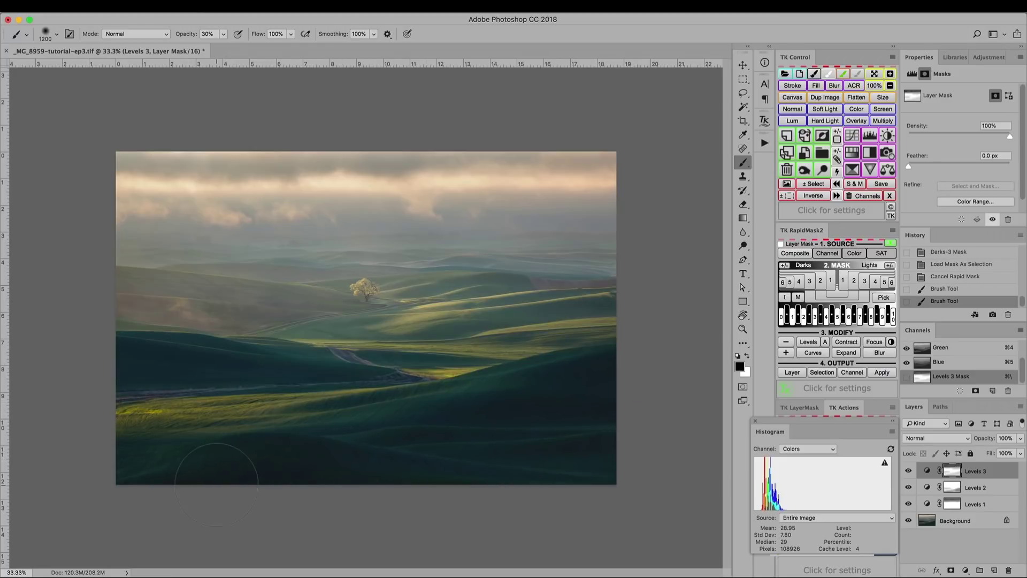
key(5)
click(80, 474)
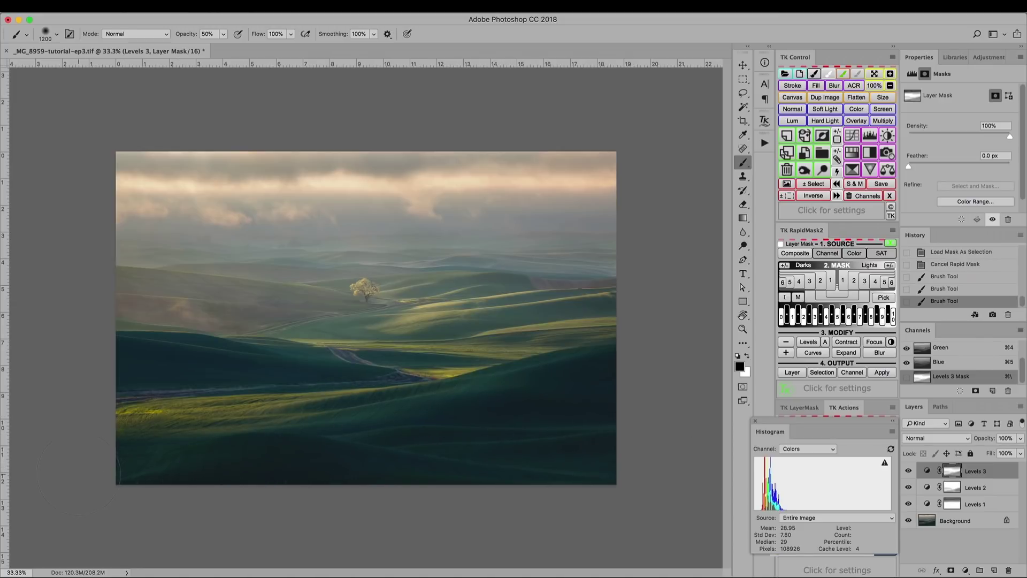
drag(195, 360, 283, 374)
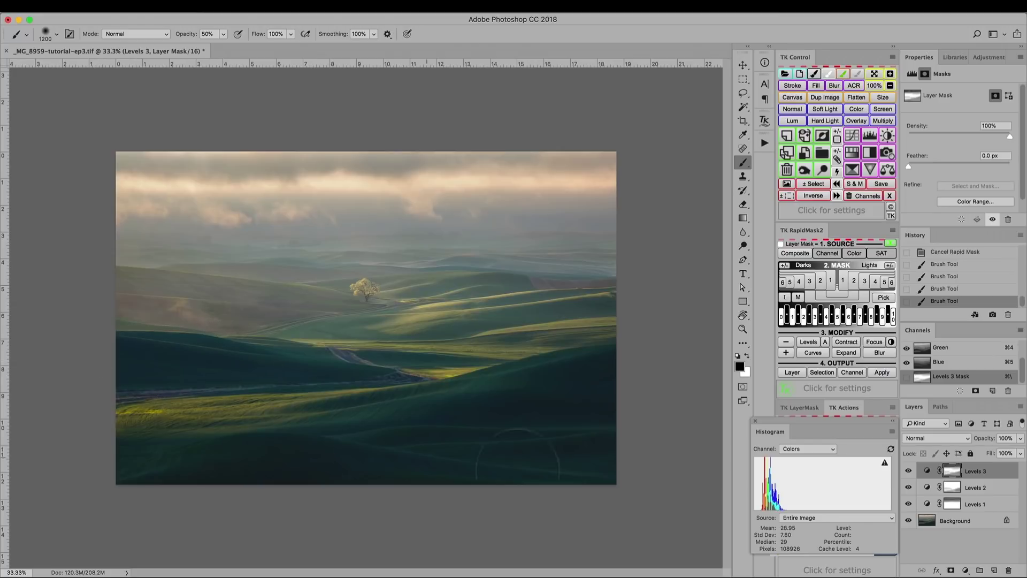
- Compare the photo with and without the Levels 2 adjustment by repeatedly hiding and showing that layer
click(908, 487)
click(908, 488)
click(907, 487)
click(908, 487)
click(908, 487)
click(908, 487)
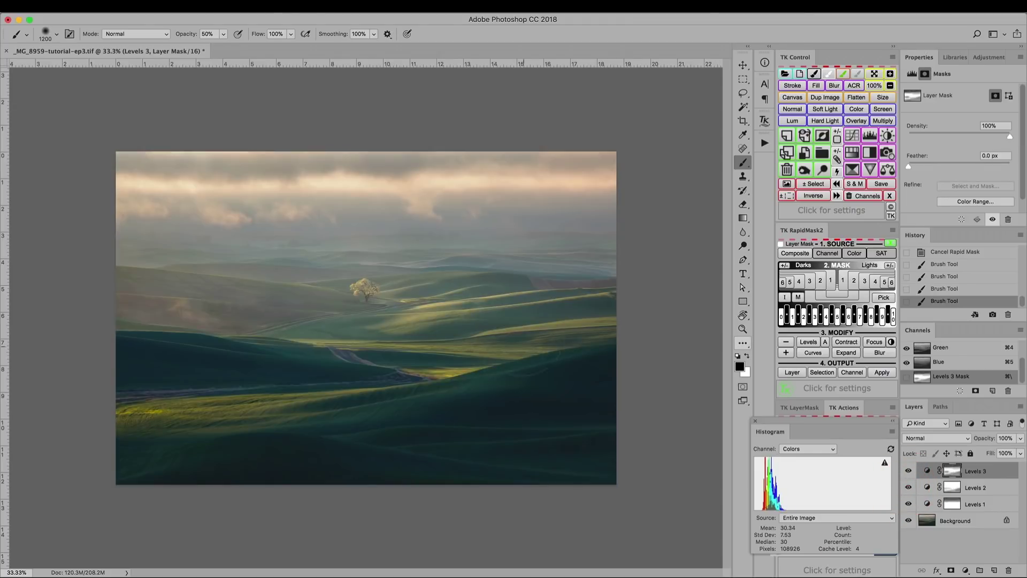
- Paint black at 25% opacity over the dark foreground hills on the Levels 2 mask
click(952, 490)
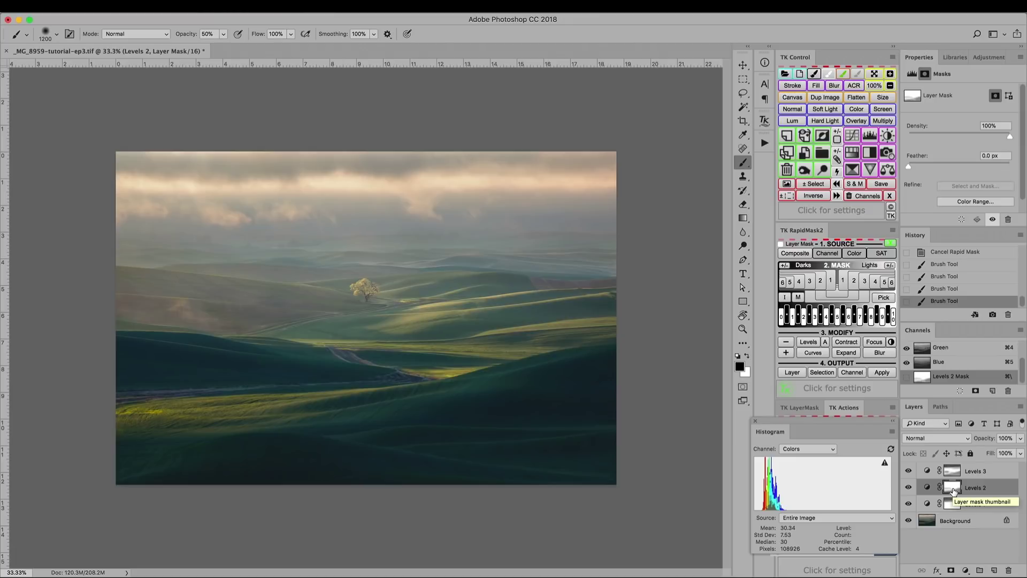
key(2)
key(5)
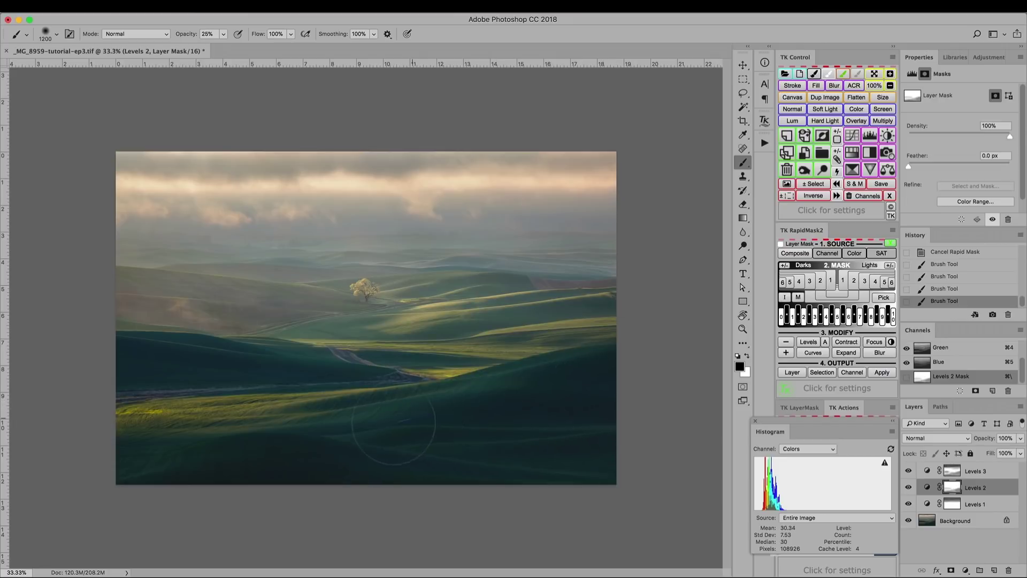
drag(229, 455, 109, 407)
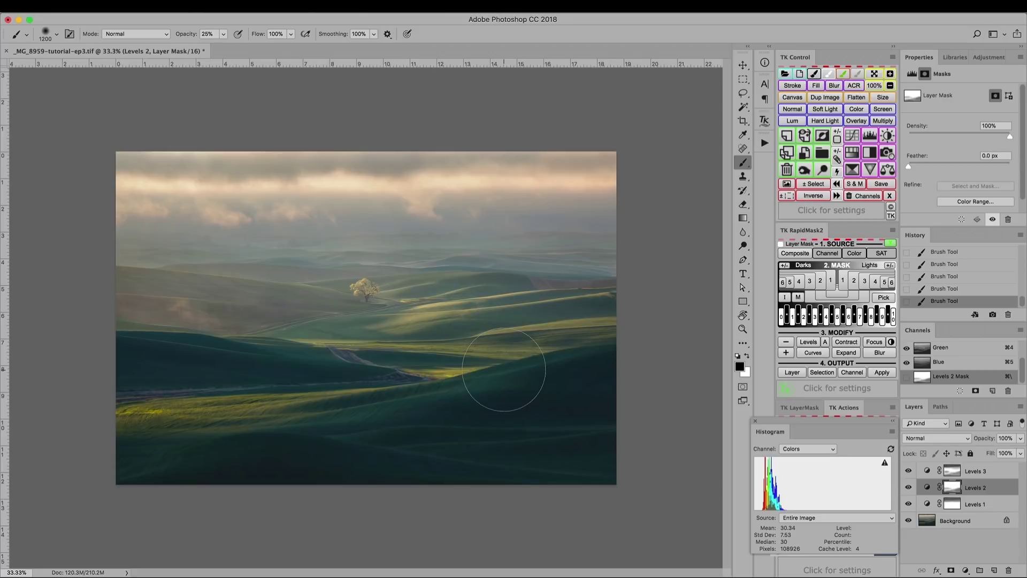
- Compare the photo with and without the Levels 1 adjustment by repeatedly hiding and showing that layer
click(908, 505)
click(908, 504)
click(908, 504)
click(908, 504)
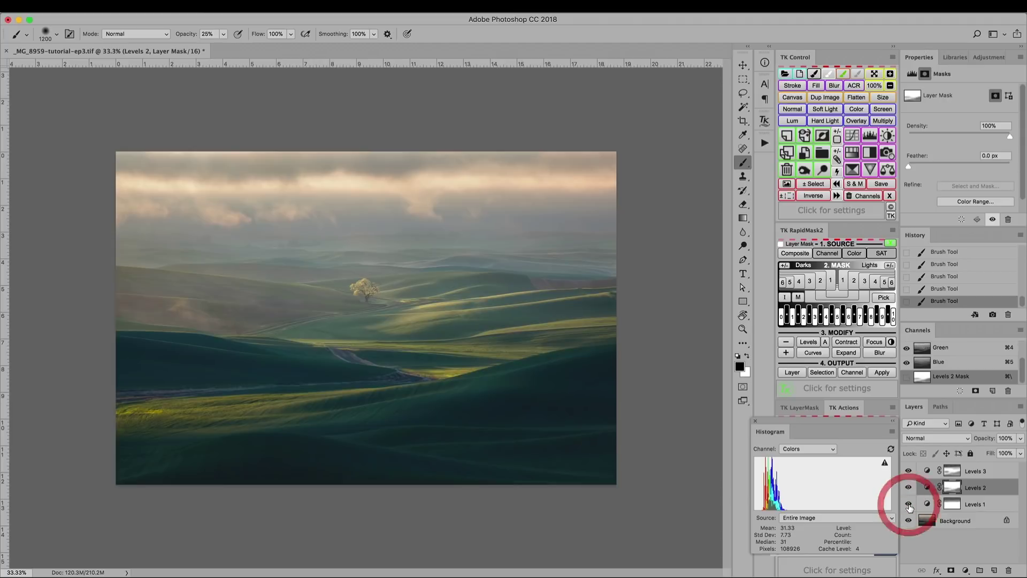
click(908, 504)
click(908, 504)
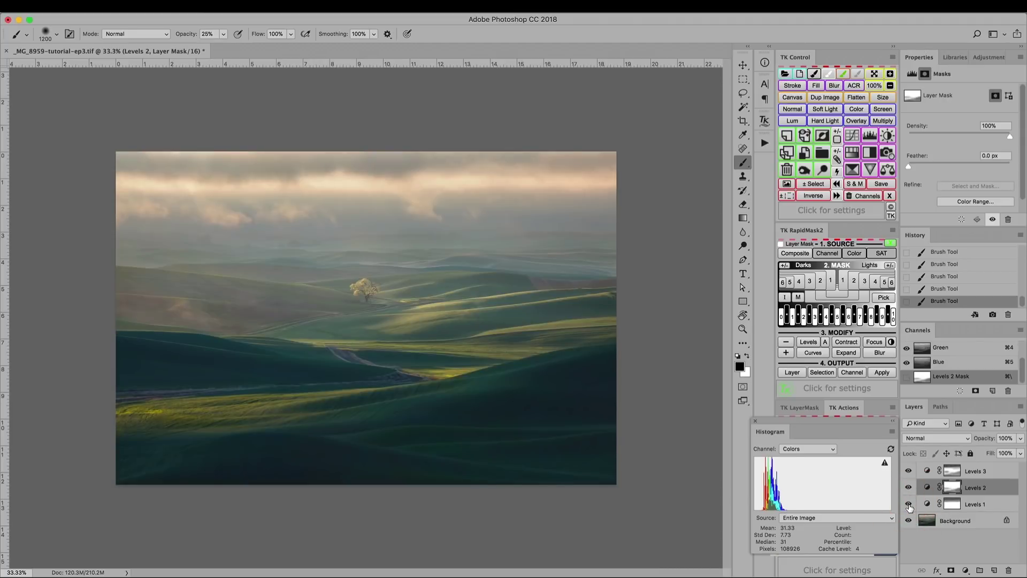
click(908, 504)
click(909, 504)
- Target the Levels 1 mask, then clear the dark-tones selection and refresh the histogram
click(943, 508)
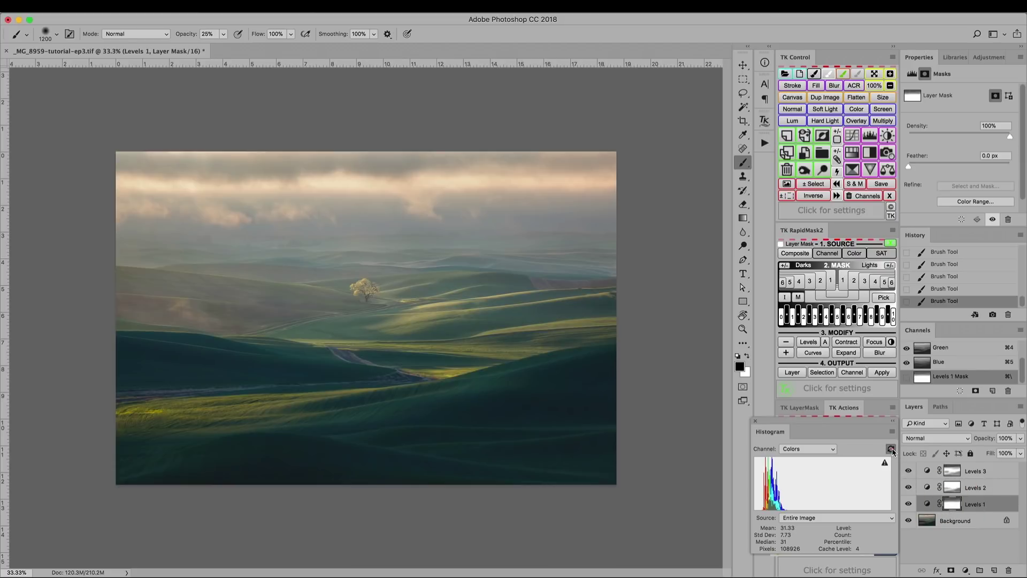
click(891, 449)
key(super+d)
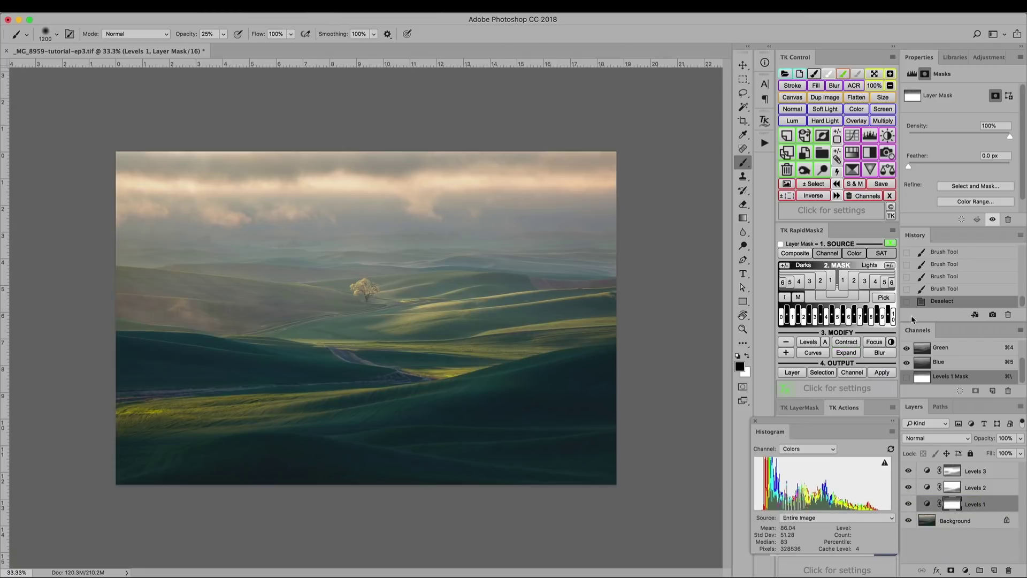
- Load the Lights-2 luminosity mask as a selection of the brightest clouds and discard the temporary rapid mask
click(844, 285)
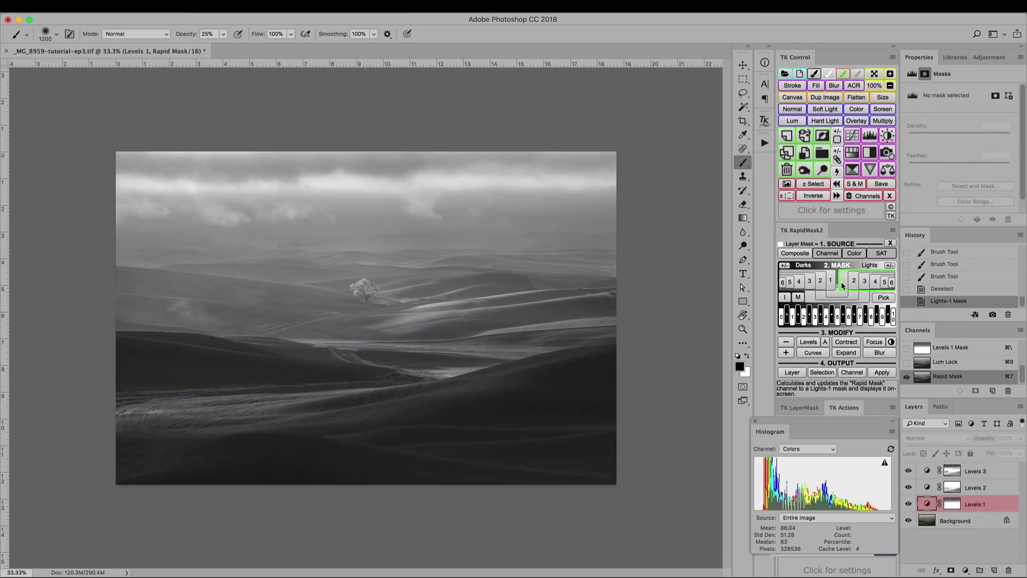
click(852, 283)
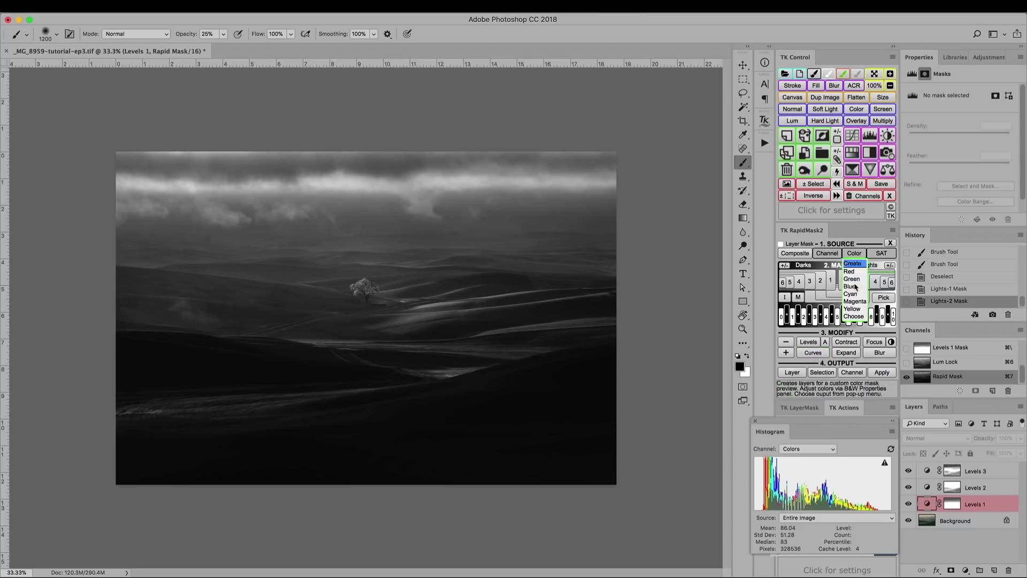
click(827, 370)
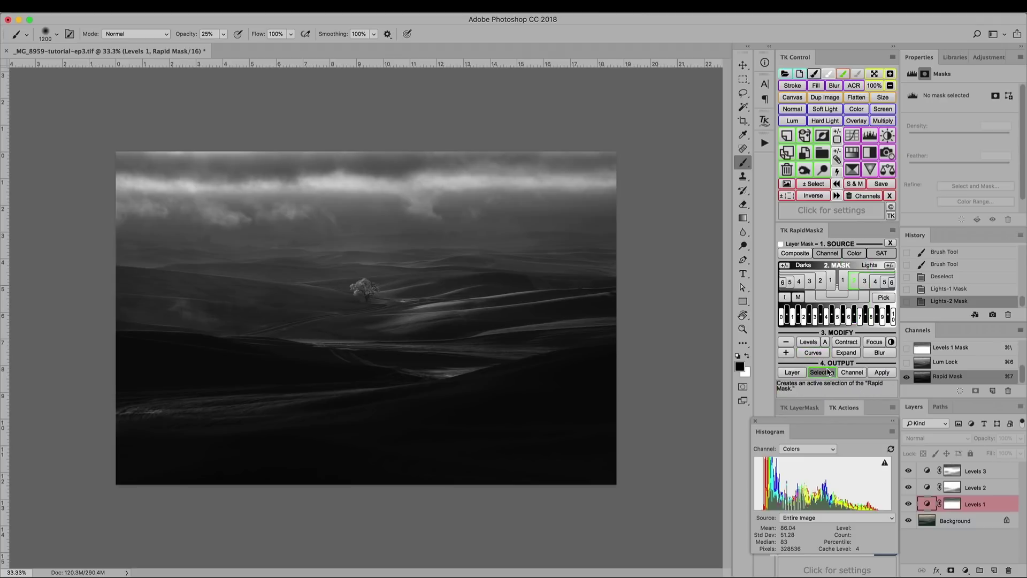
click(891, 244)
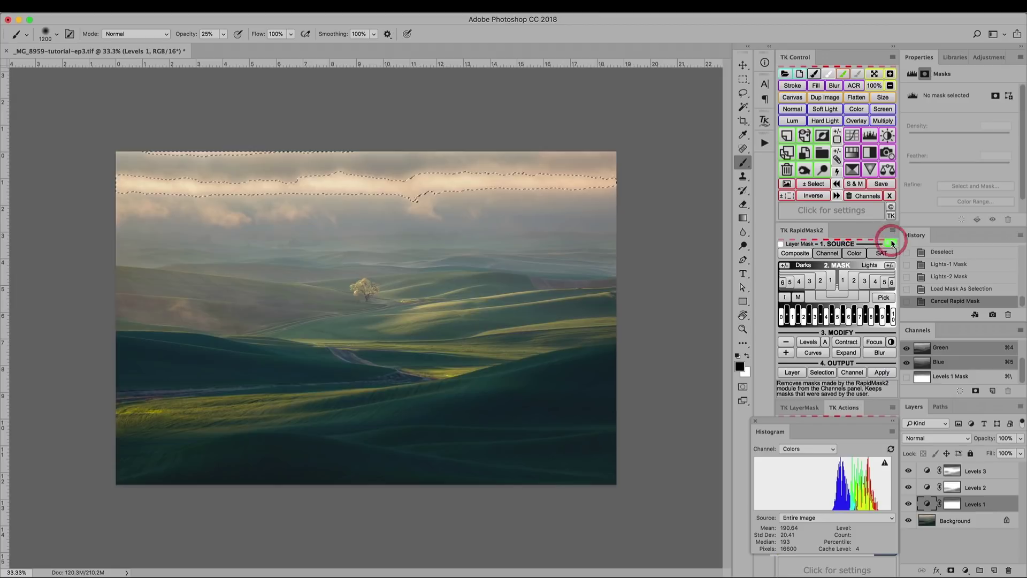
- Paint black at 50% opacity across the bright sky on the Levels 1 mask with selection edges hidden, then deselect
key(super+h)
key(super+b)
key(b)
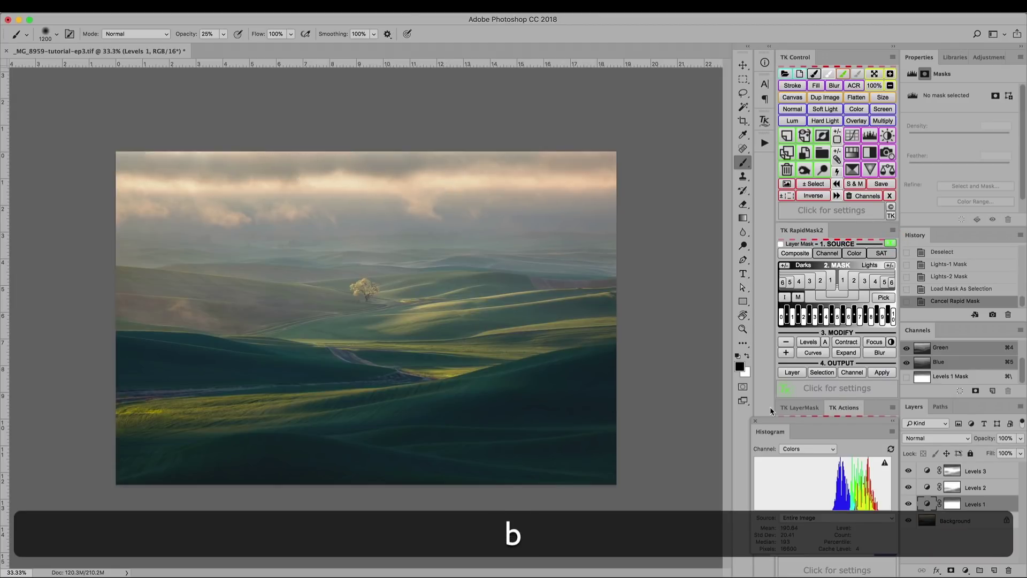
click(947, 503)
click(908, 504)
click(908, 503)
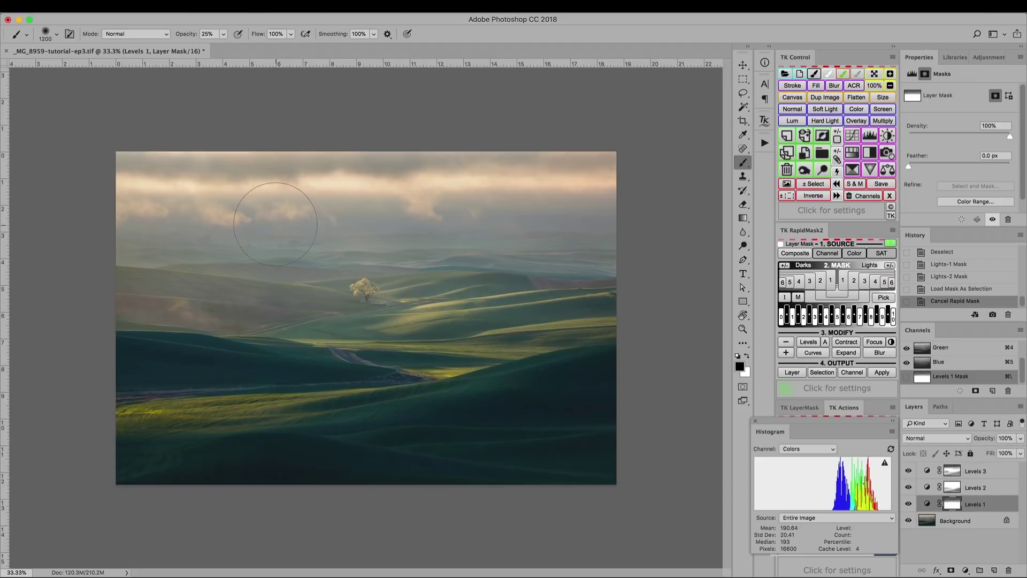
key(5)
drag(187, 192, 534, 176)
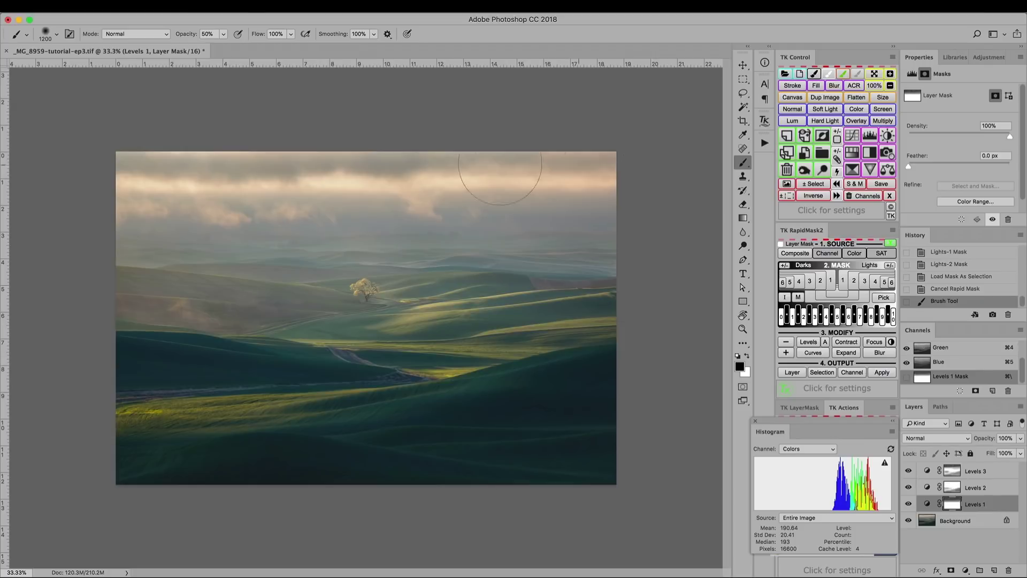
drag(354, 185, 681, 214)
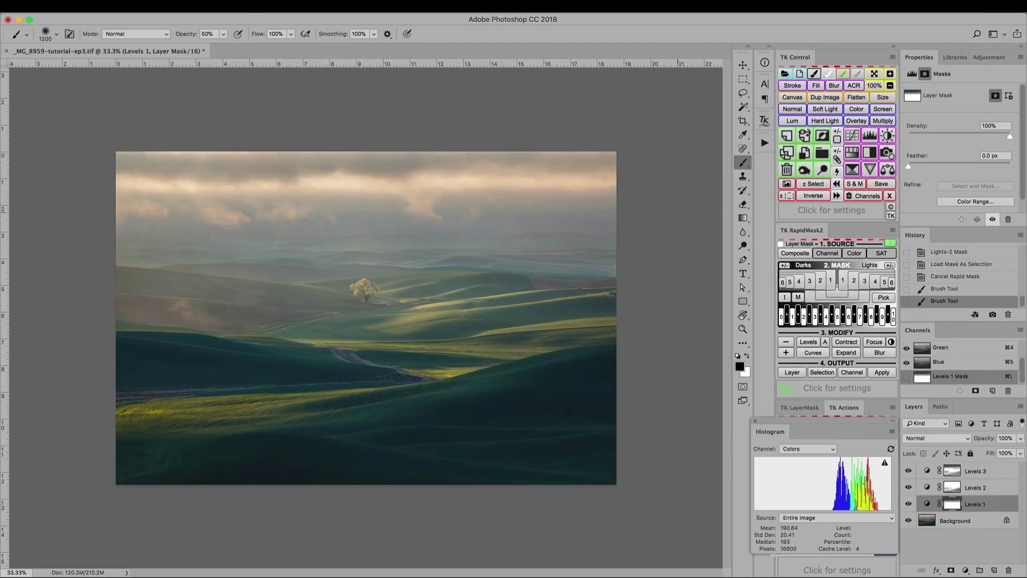
key(super+d)
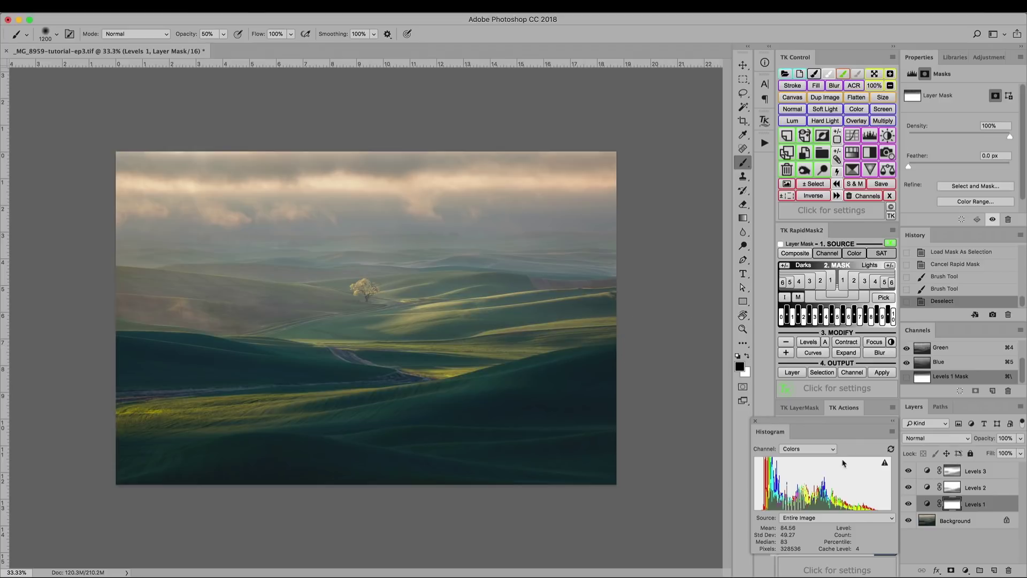
- Compare the original photo with the combined Levels adjustments by repeatedly hiding and restoring all layers above the Background
alt+click(908, 521)
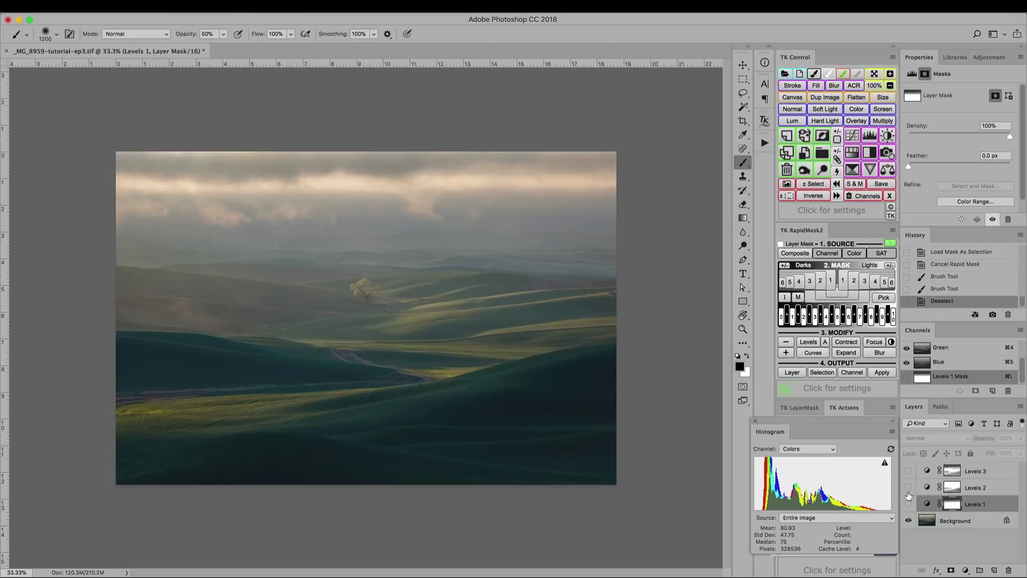
key(alt)
alt+click(909, 522)
alt+click(910, 523)
alt+click(910, 522)
alt+click(910, 523)
alt+click(911, 522)
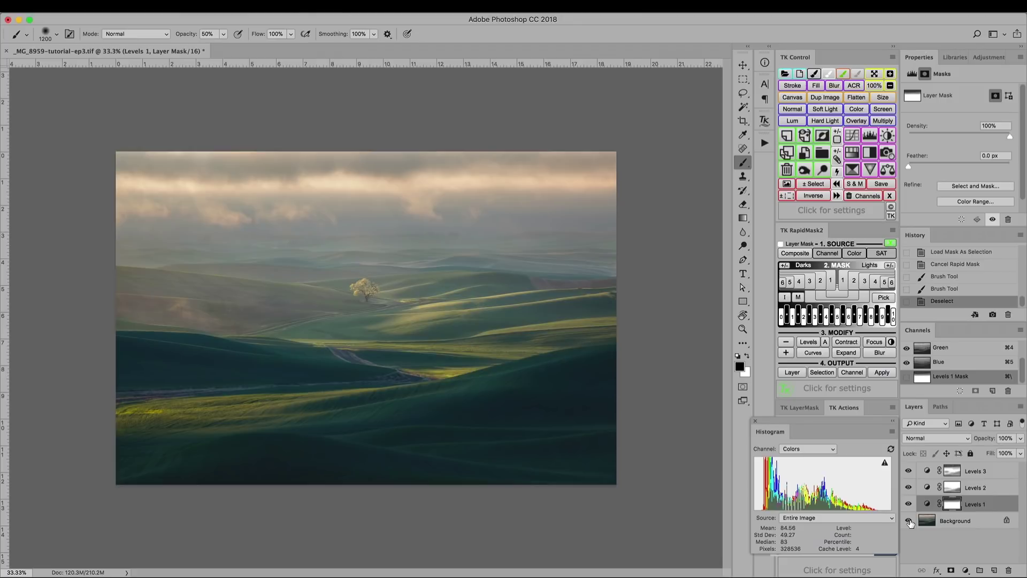
- Inspect the lone tree and the surrounding hills up close for blemishes
key(super+equal)
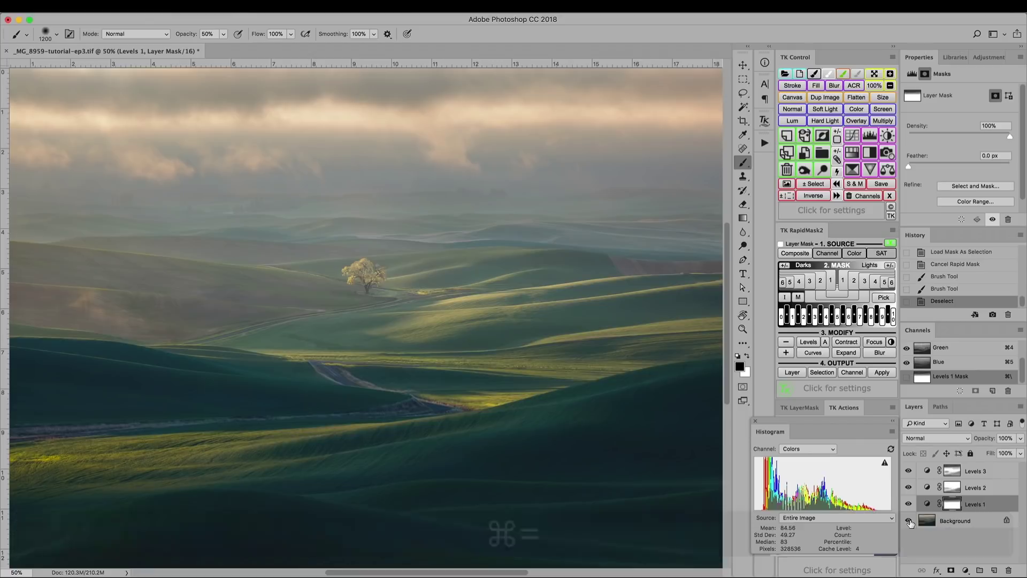
key(super+equal)
key(super+equal)
key(super+equal)
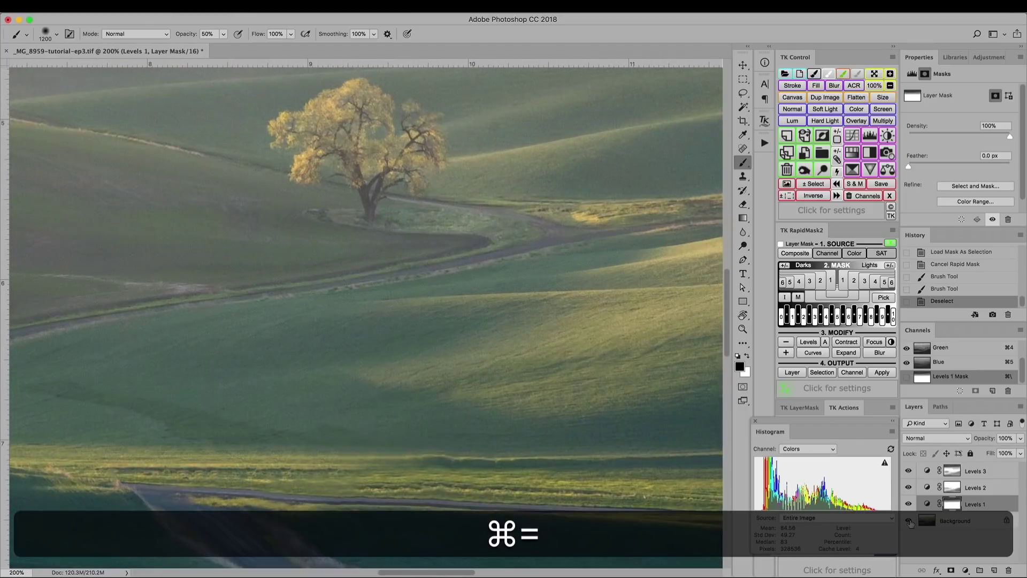
key(super+minus)
key(super)
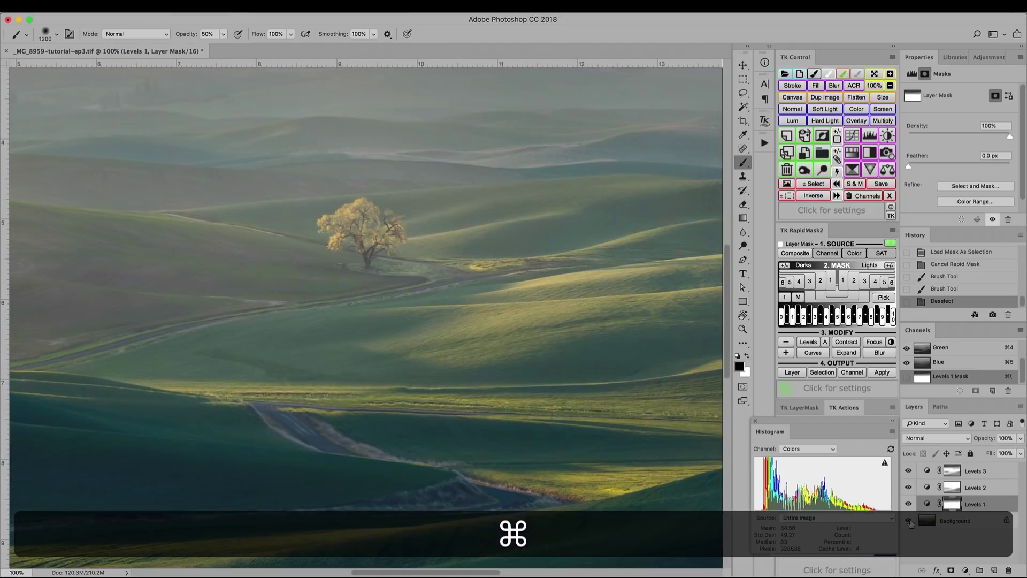
key(space)
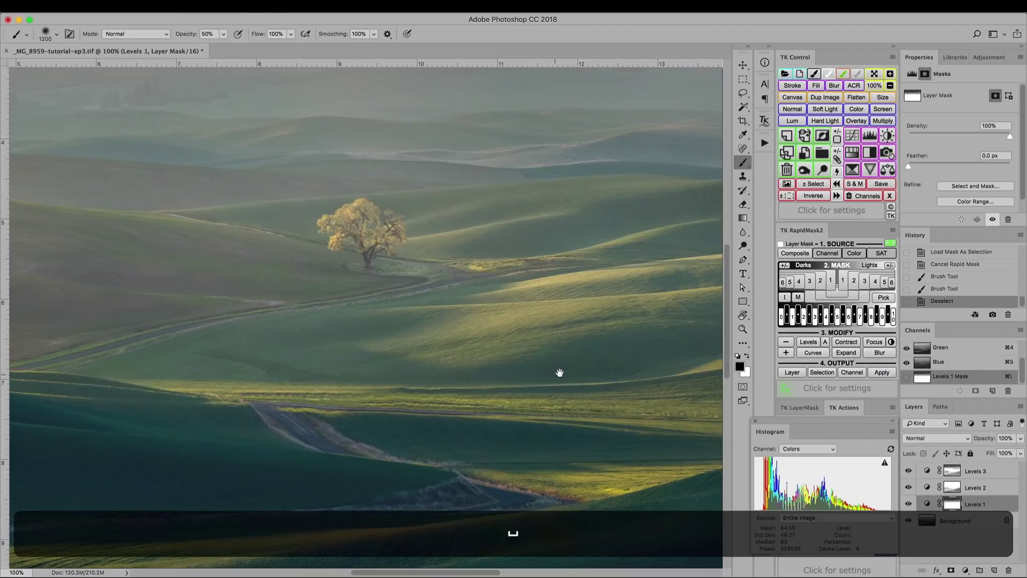
drag(345, 318, 509, 415)
drag(177, 223, 266, 251)
key(super+r)
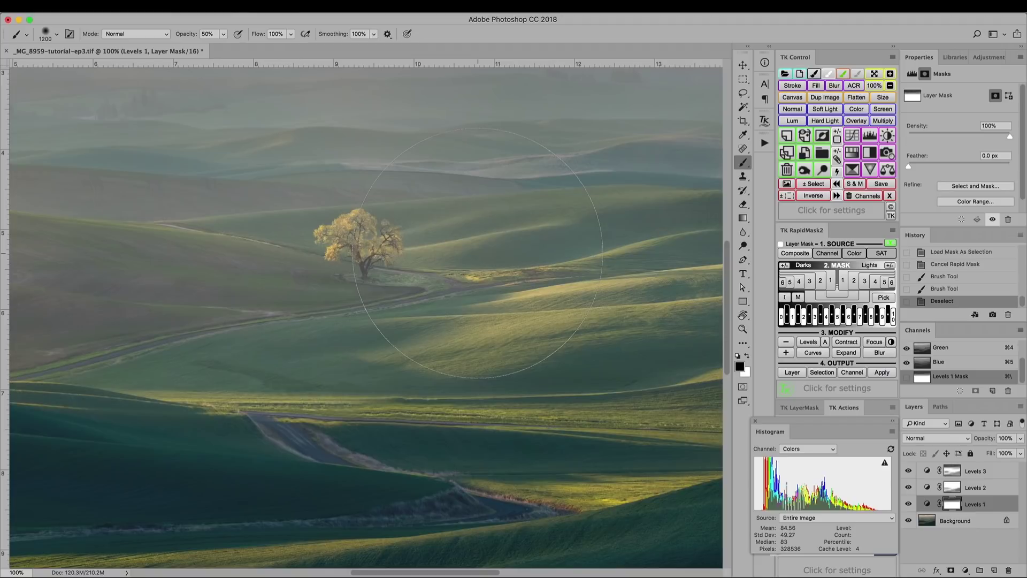
- Remove the small blemish just beside the tree on the Background layer with a size 35 Spot Healing Brush
key(j)
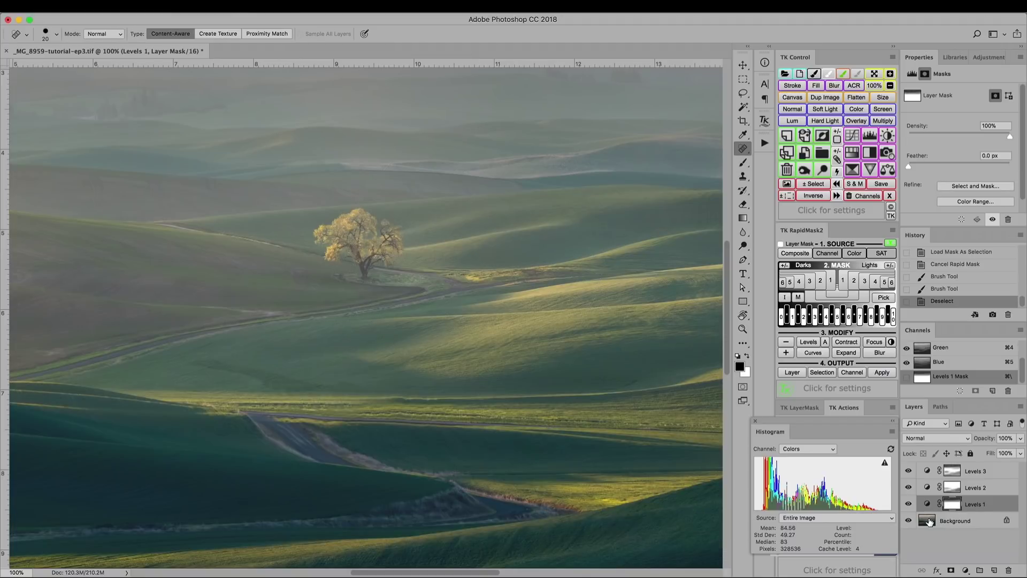
click(951, 527)
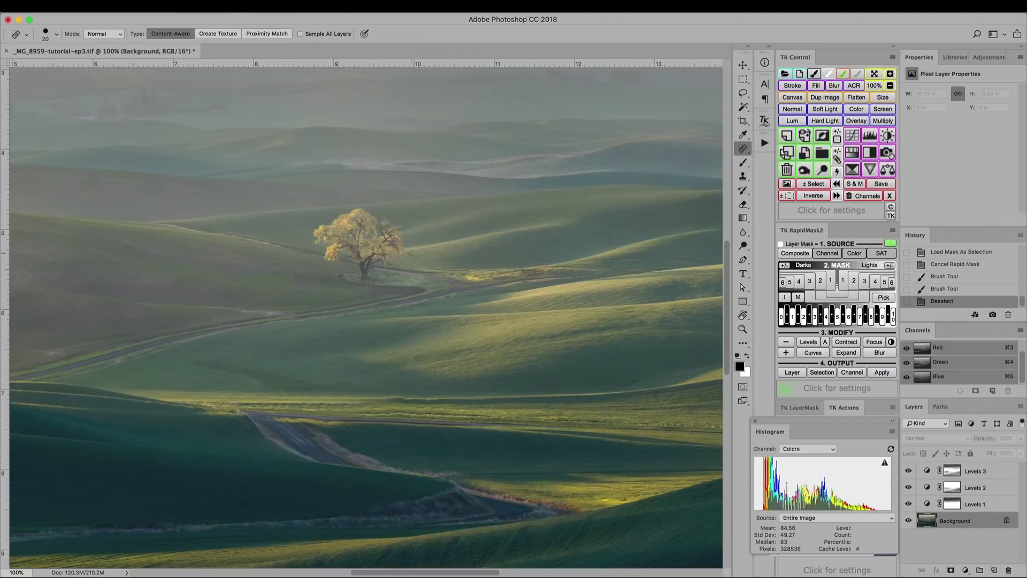
key(bracketright)
key(bracketright)
key(bracketright)
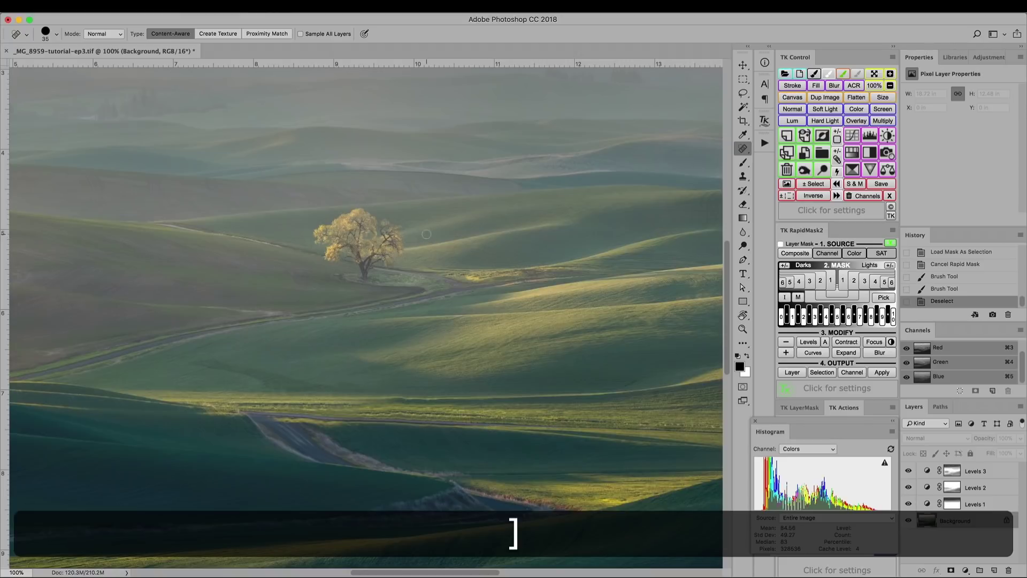
key(bracketright)
click(743, 149)
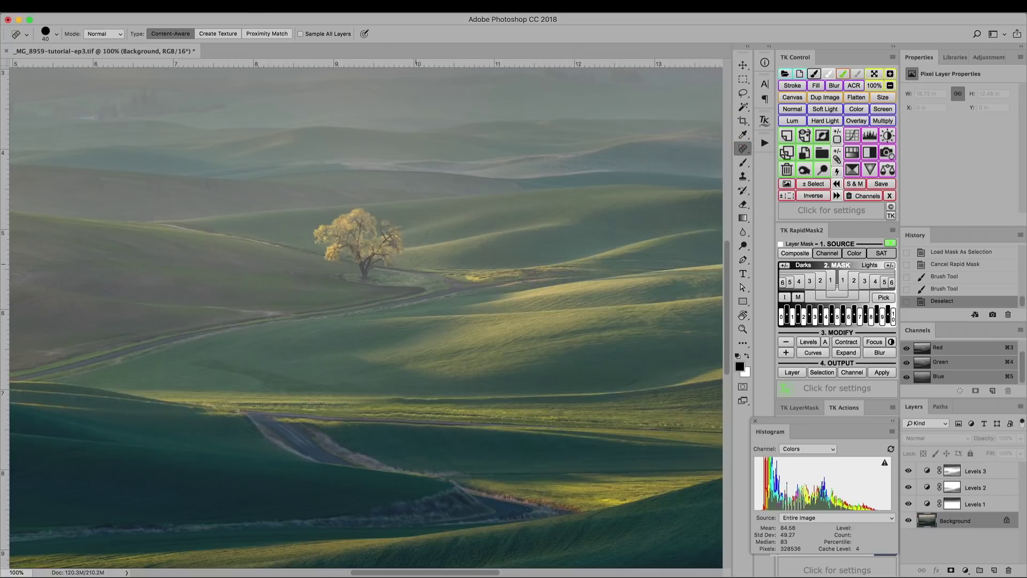
key(bracketleft)
click(426, 233)
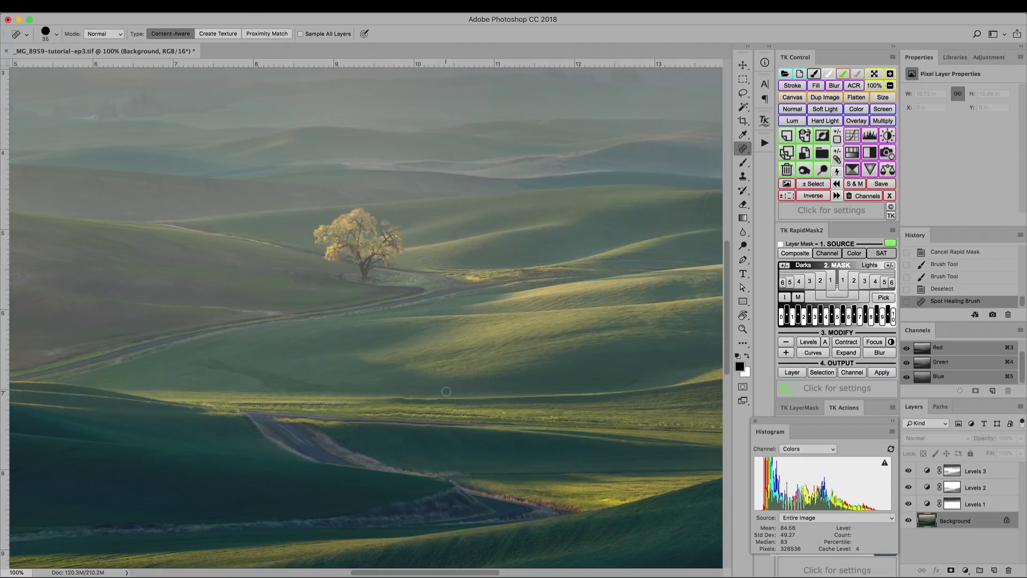
- With the Levels 3 layer active, compare the midtones luminosity masks and load Midtones-2 as a selection
key(super+0)
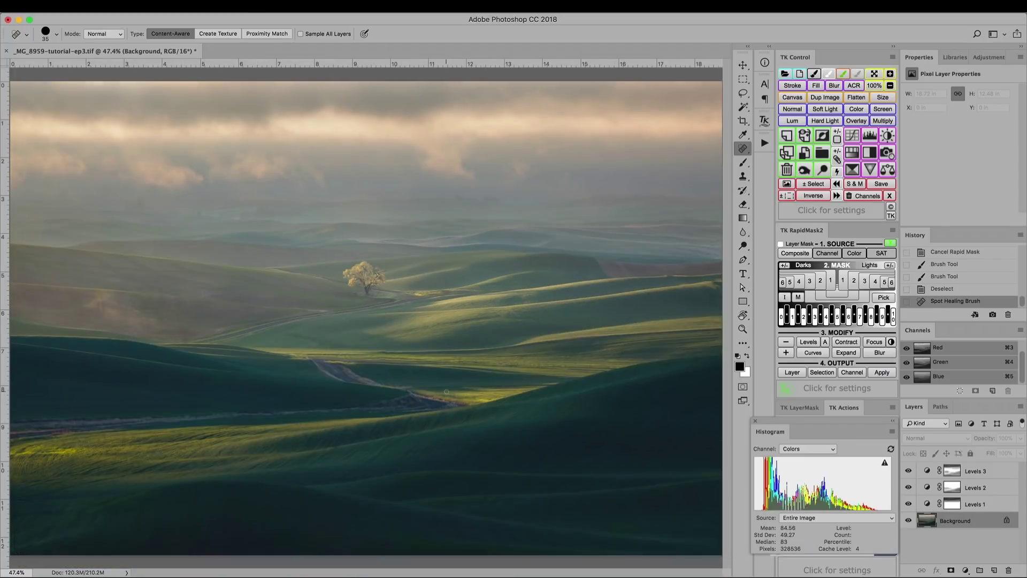
key(super+minus)
click(923, 471)
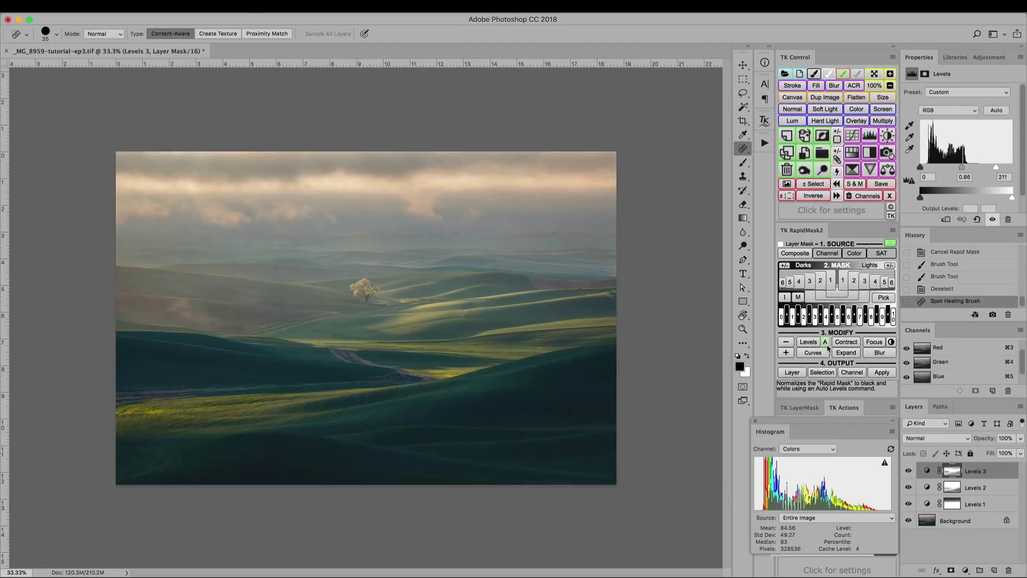
click(837, 297)
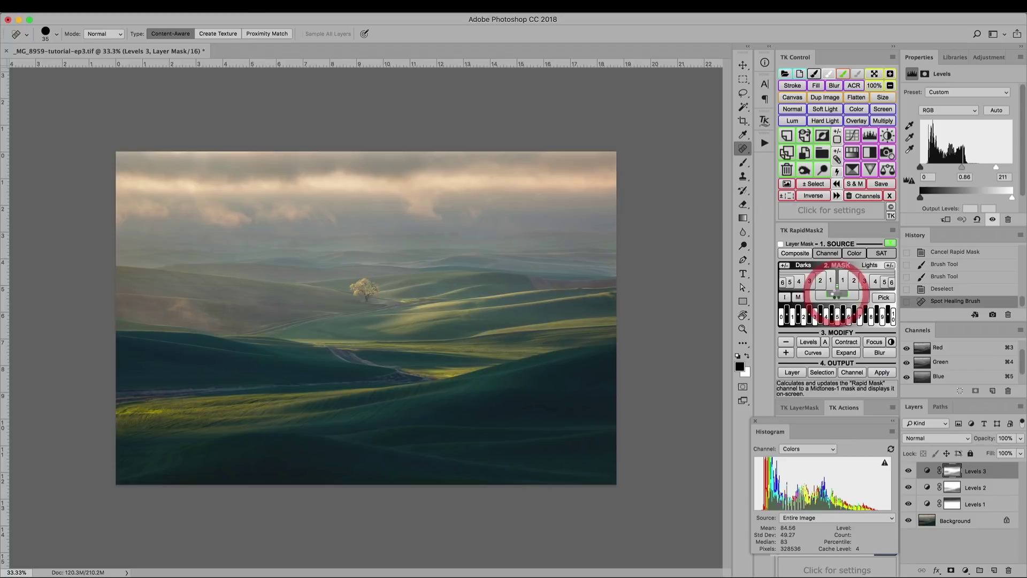
click(854, 297)
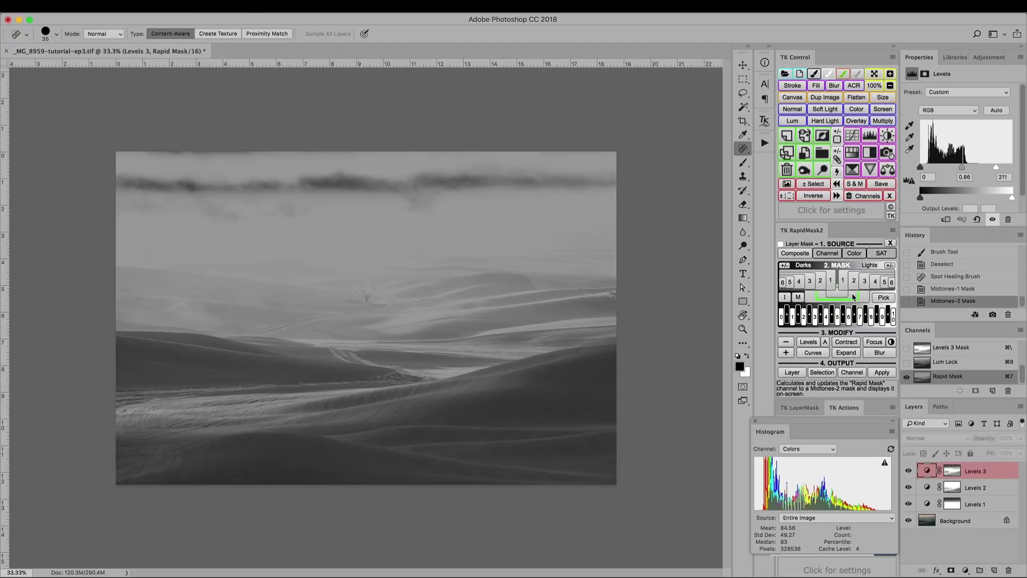
click(866, 297)
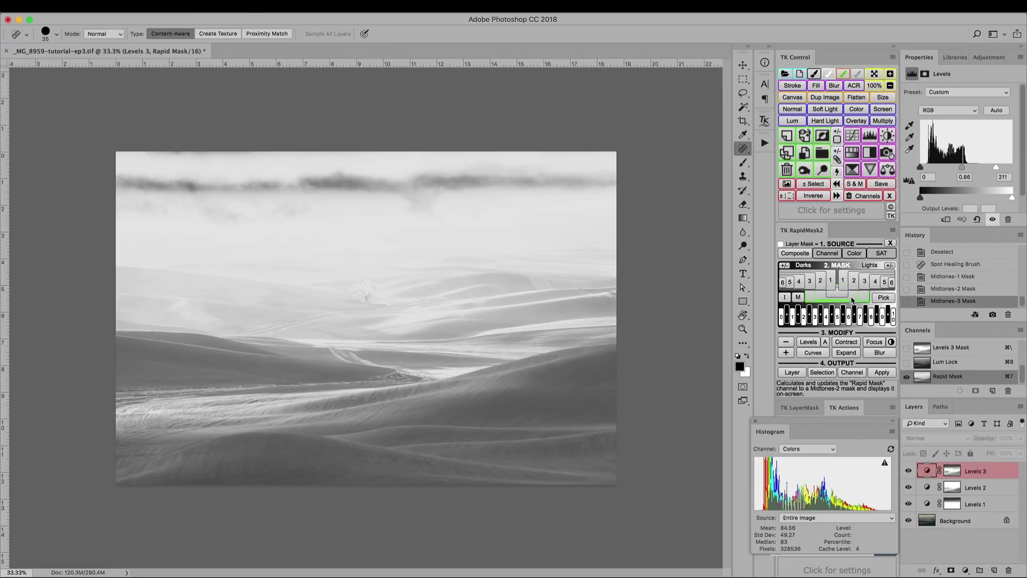
click(852, 298)
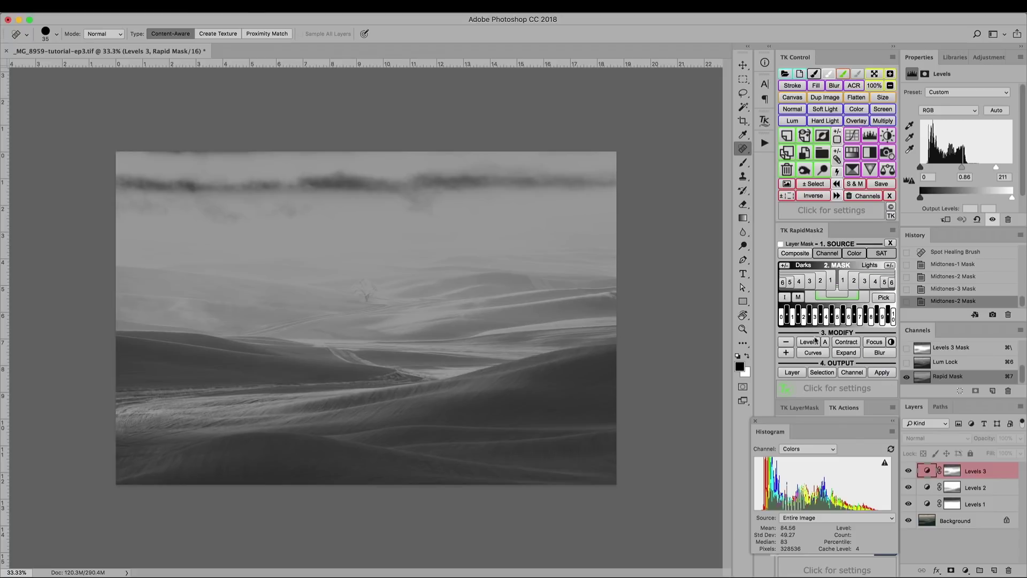
click(820, 373)
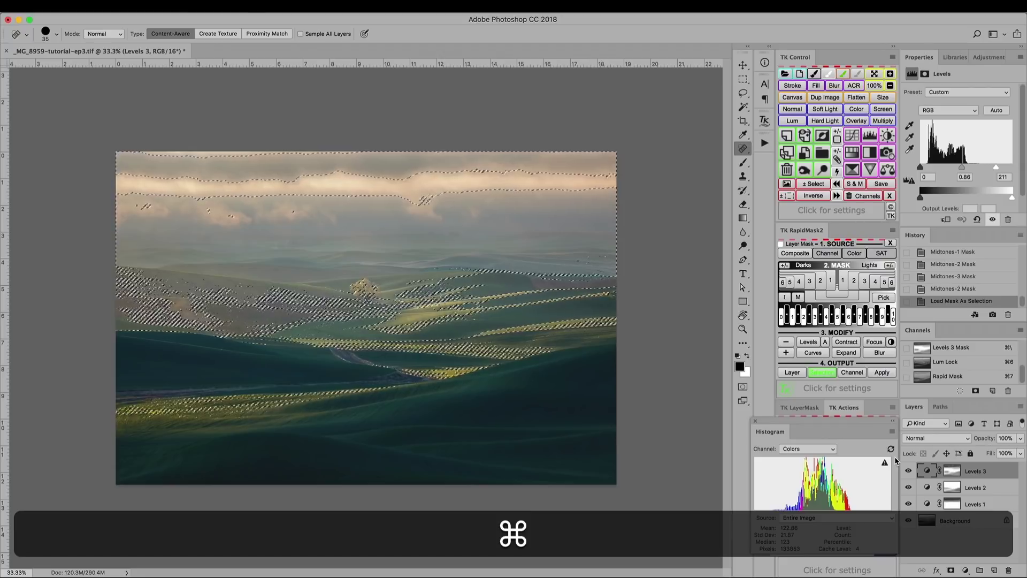
key(super+h)
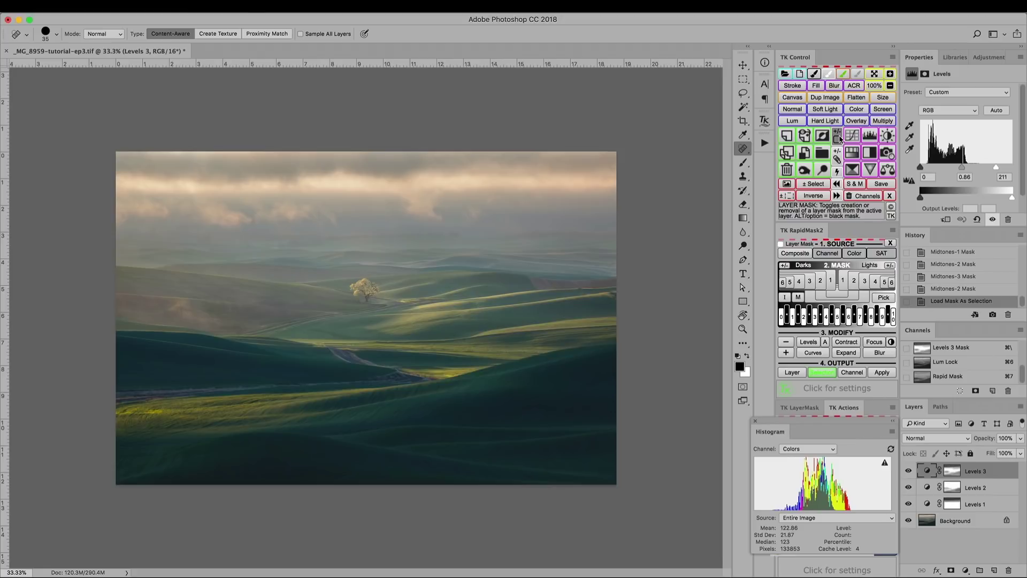
key(super+h)
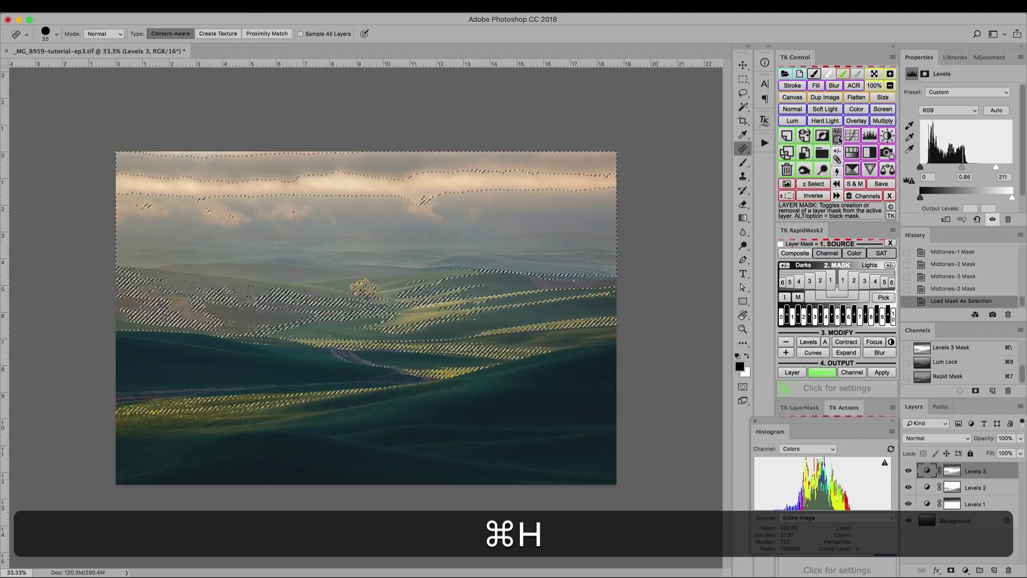
- Add a Levels adjustment layer masked by the midtones selection and view its mask
click(871, 137)
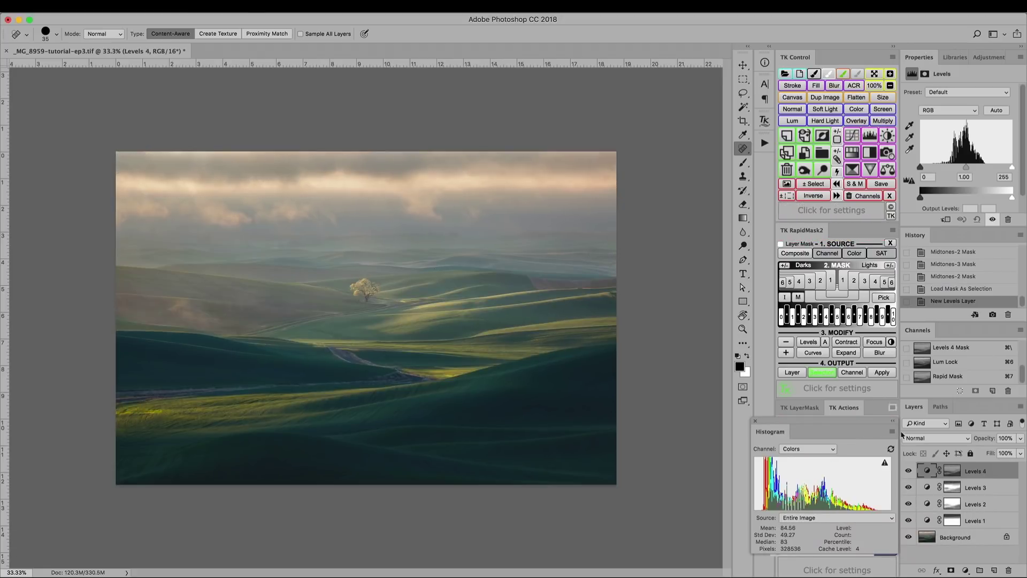
key(alt)
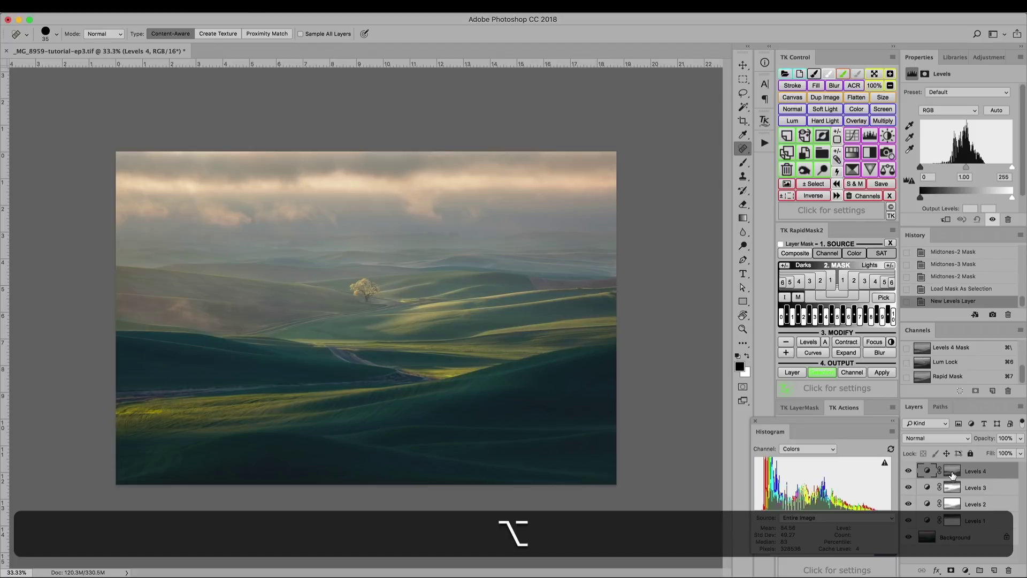
alt+click(952, 475)
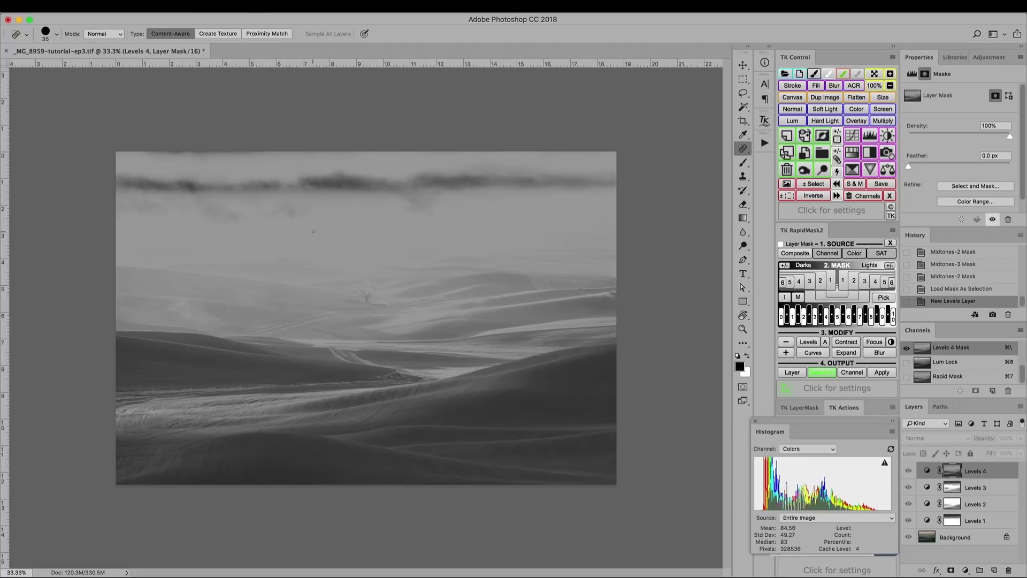
- Set the Levels 4 input values to black 6, midtone 0.82 and white 216
click(926, 470)
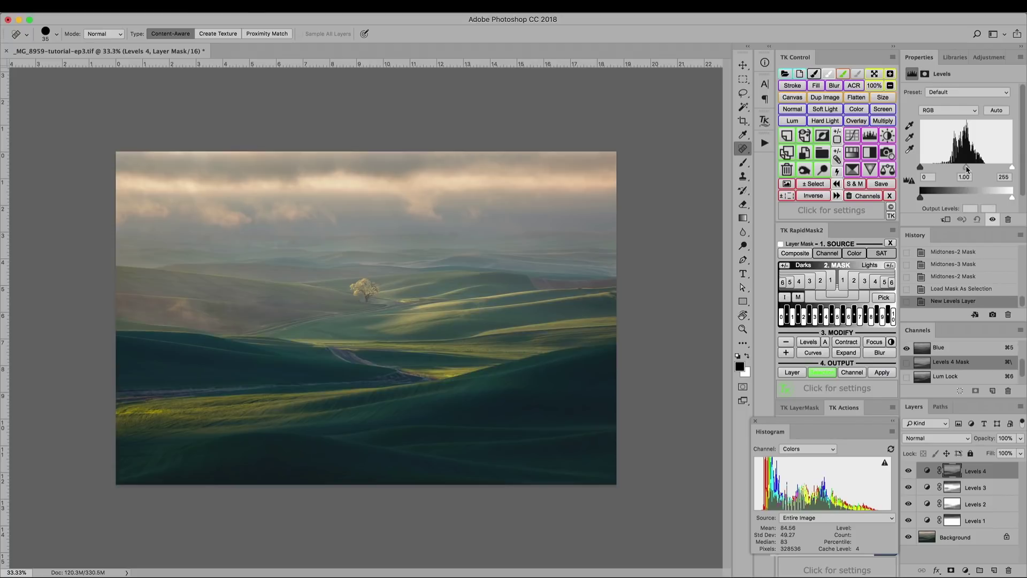
drag(966, 168, 973, 169)
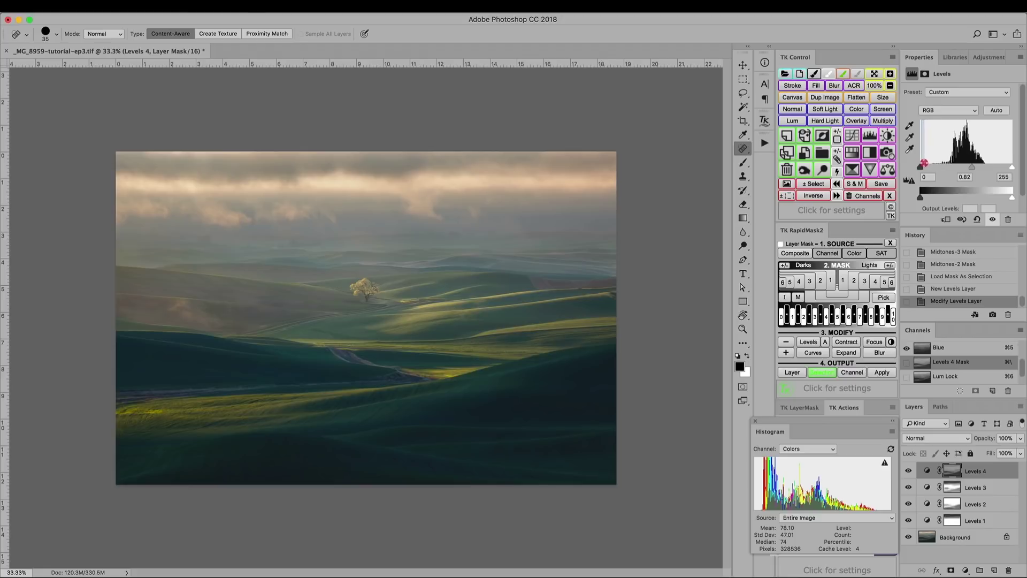
drag(920, 166, 923, 170)
drag(1011, 167, 998, 164)
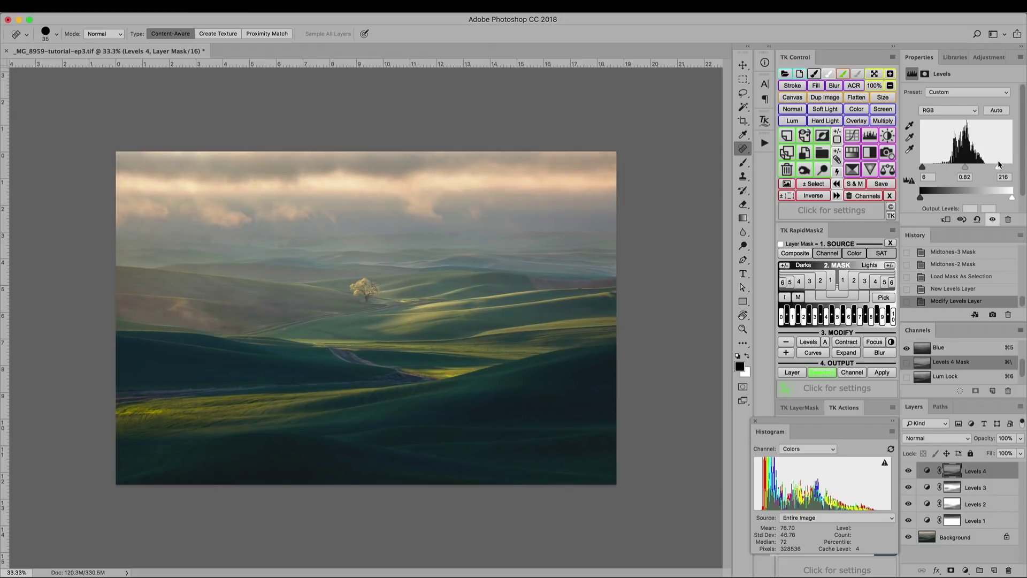
- Compare the photo with and without the Levels 4 adjustment, then with and without Levels 2
click(908, 468)
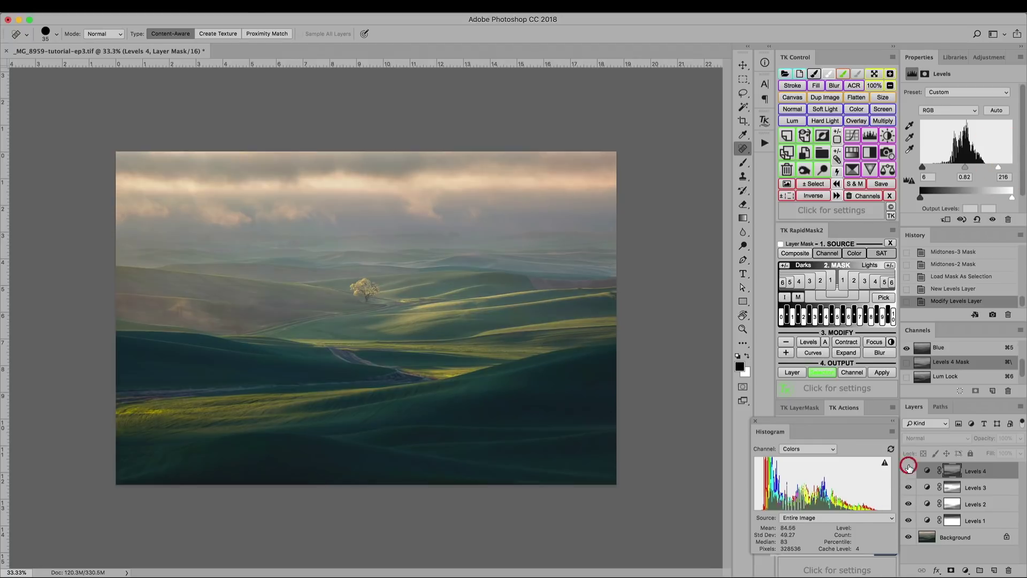
click(908, 469)
click(908, 468)
click(908, 468)
click(909, 469)
click(909, 468)
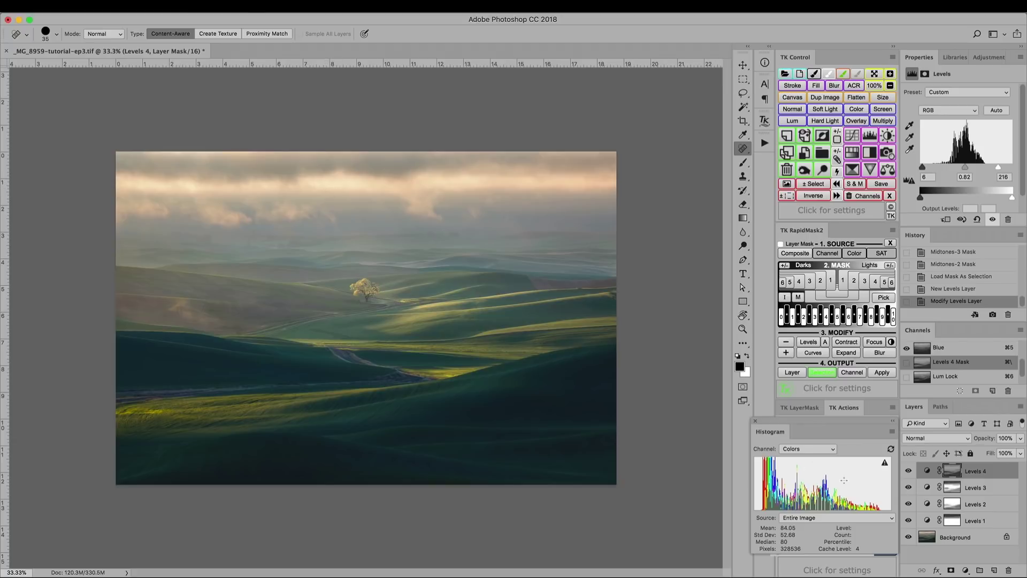
click(907, 470)
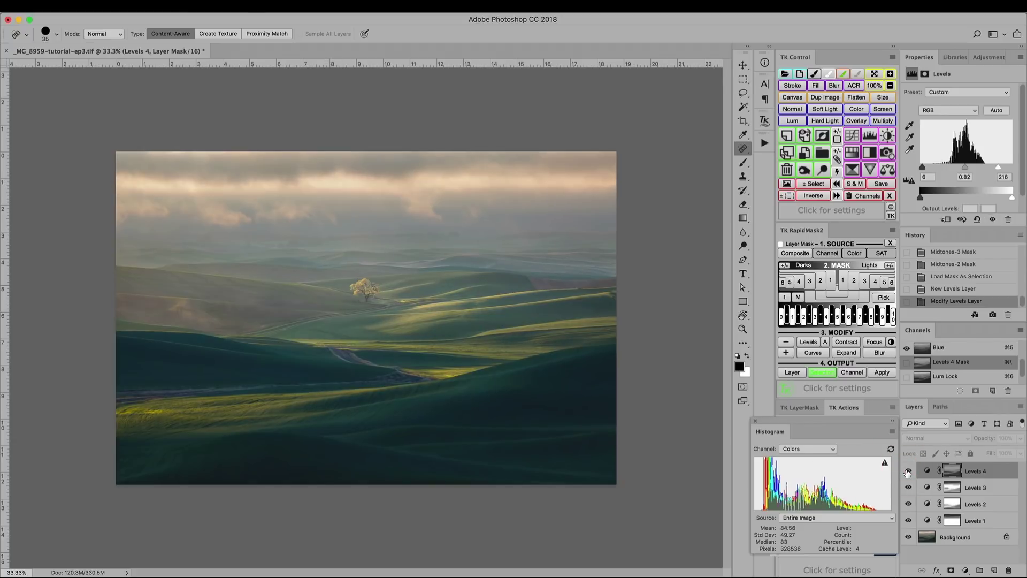
click(907, 471)
click(908, 470)
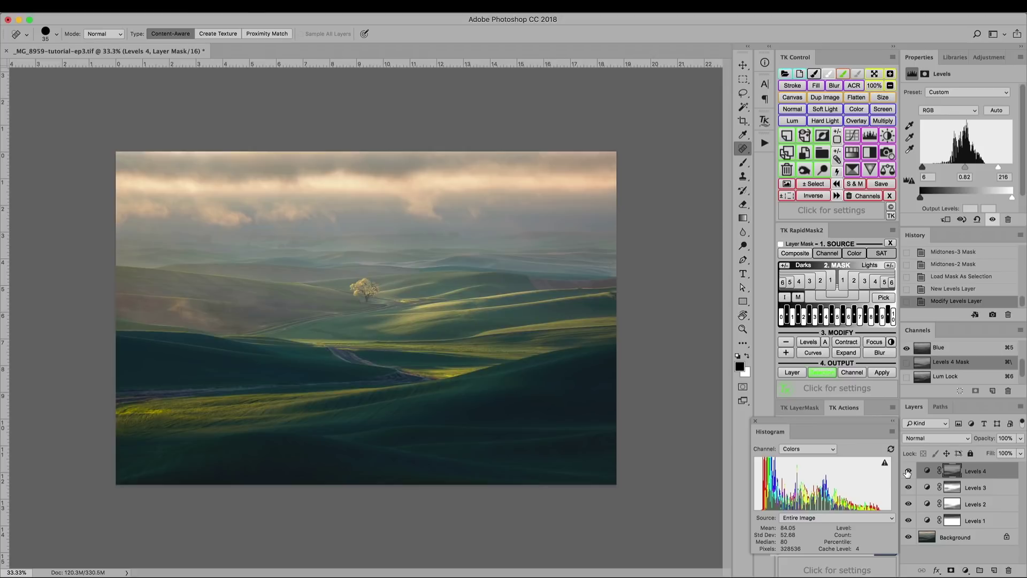
click(908, 503)
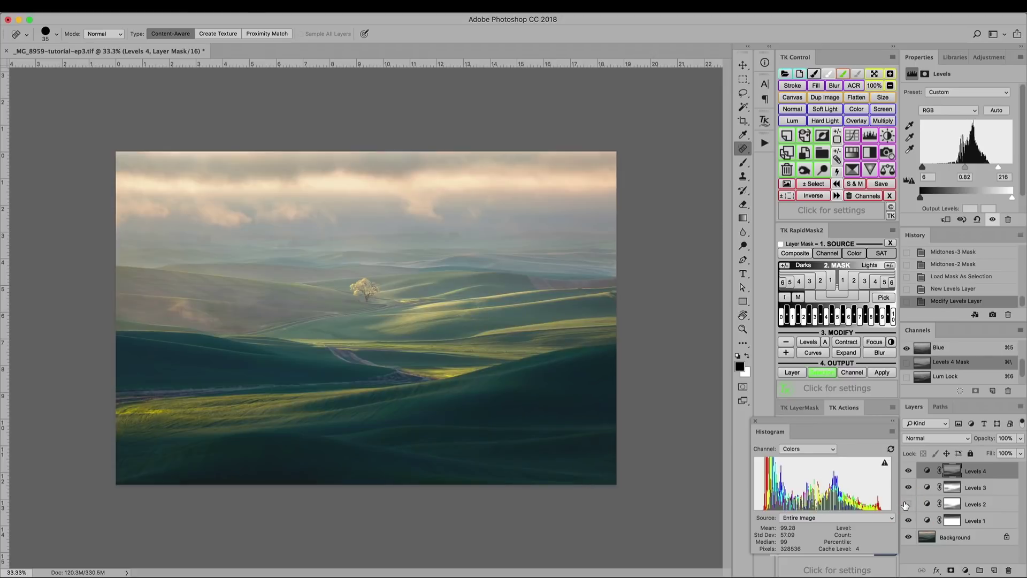
click(908, 503)
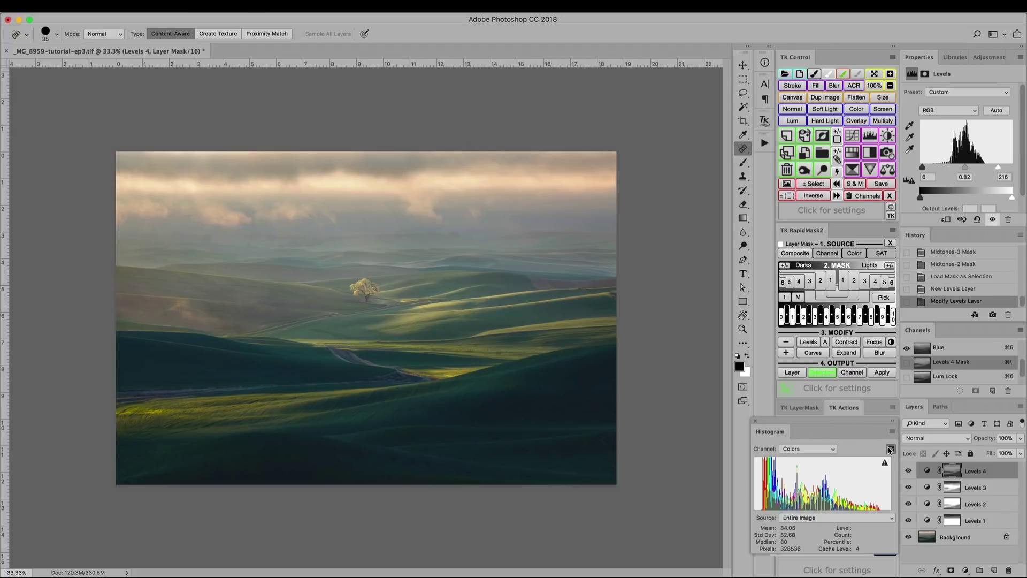
- Refresh the histogram, clear any selection and discard the temporary rapid mask
click(890, 450)
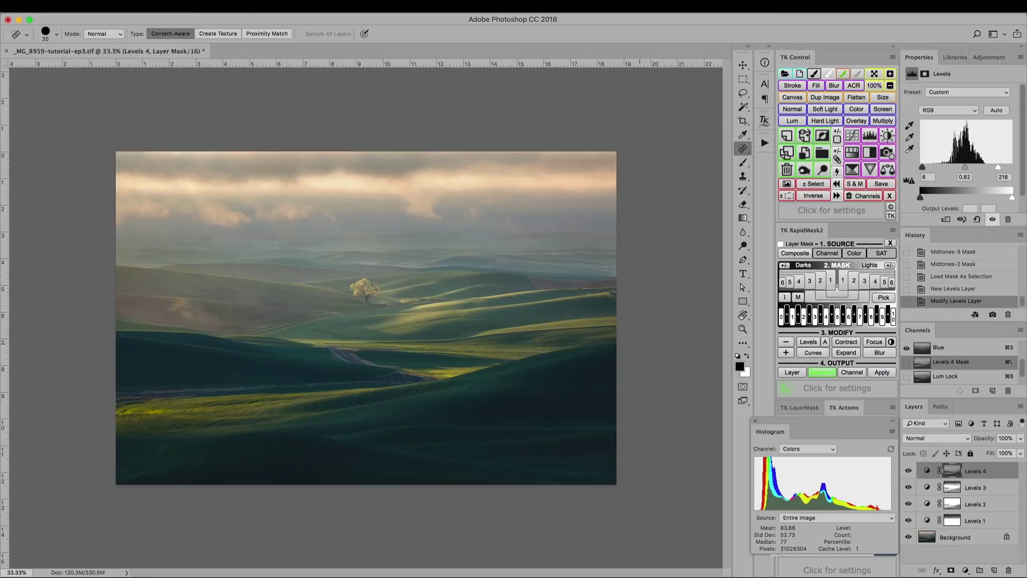
key(super+d)
click(892, 243)
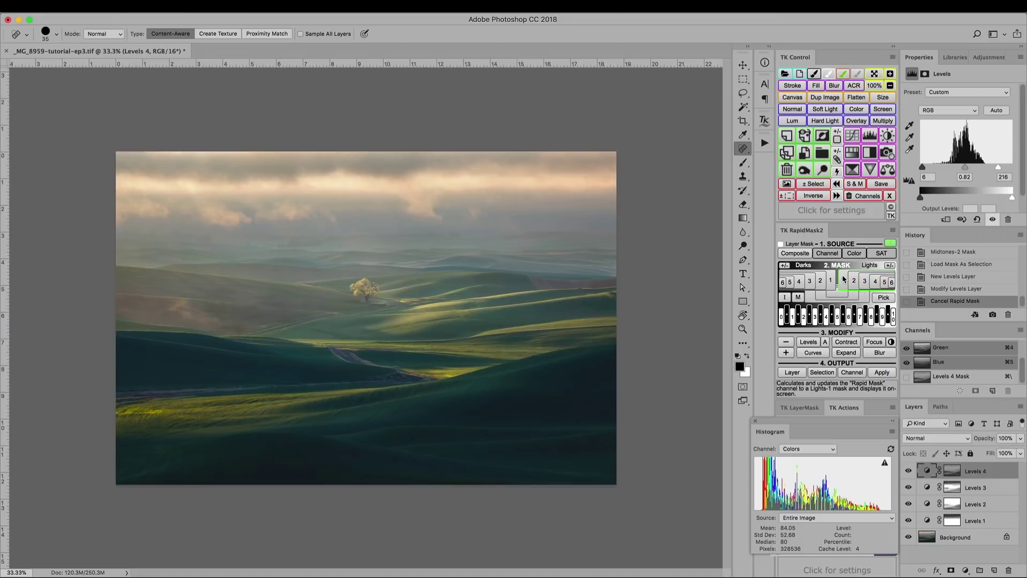
- Load a Darks-3 luminosity selection, discard the temporary rapid mask, hide the selection edges and switch to the Brush tool
click(812, 285)
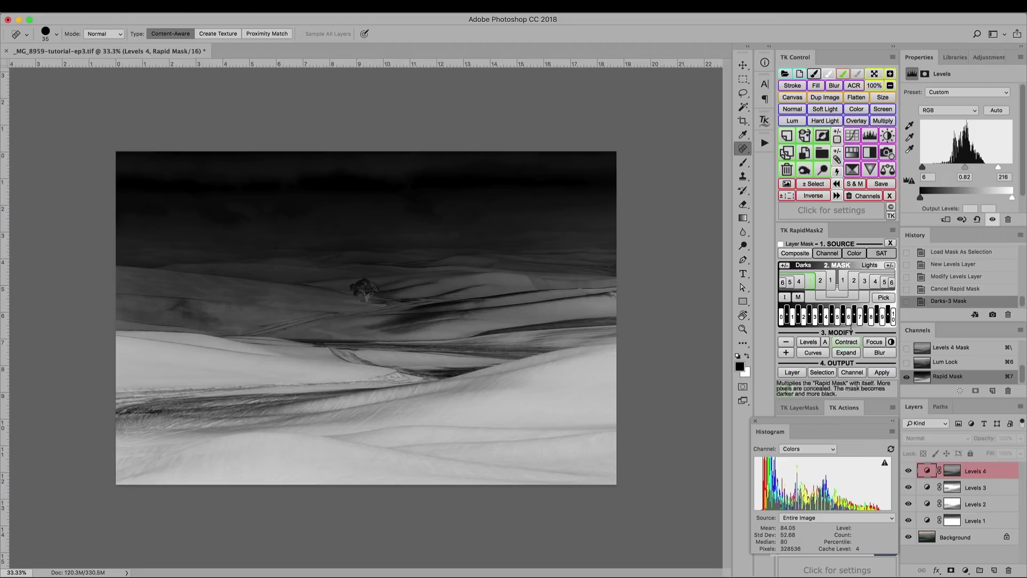
click(816, 372)
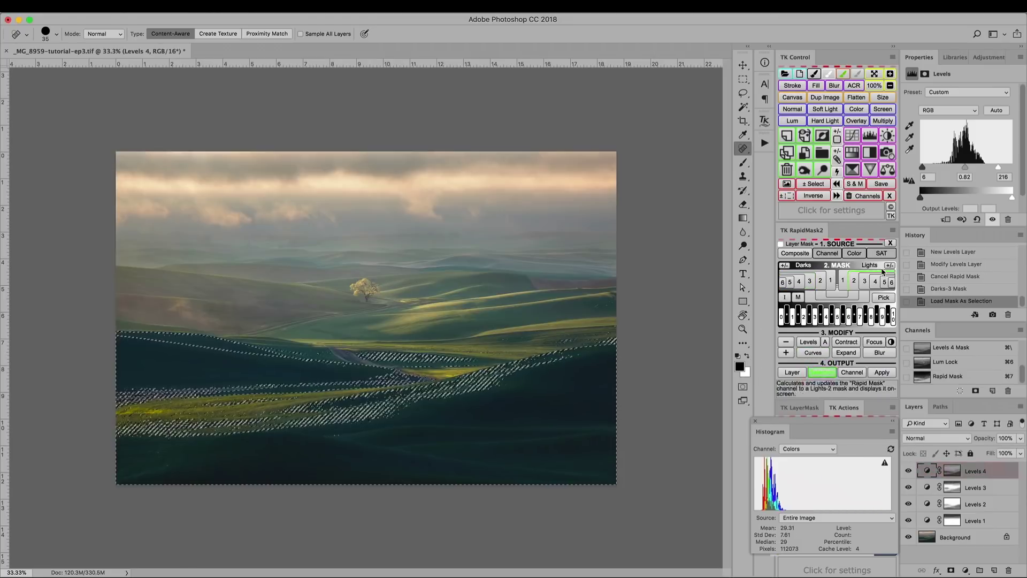
click(889, 243)
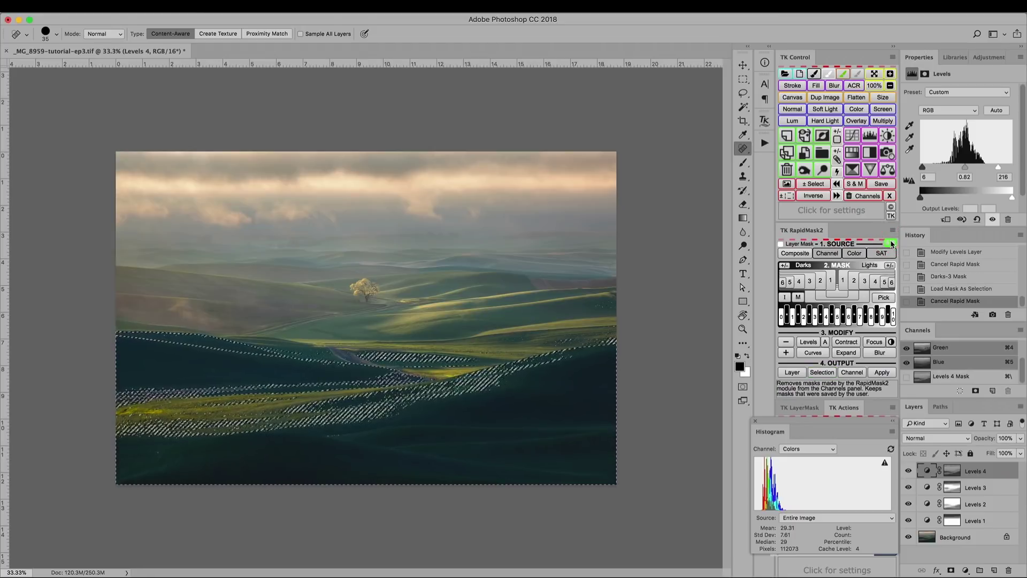
key(super+h)
key(b)
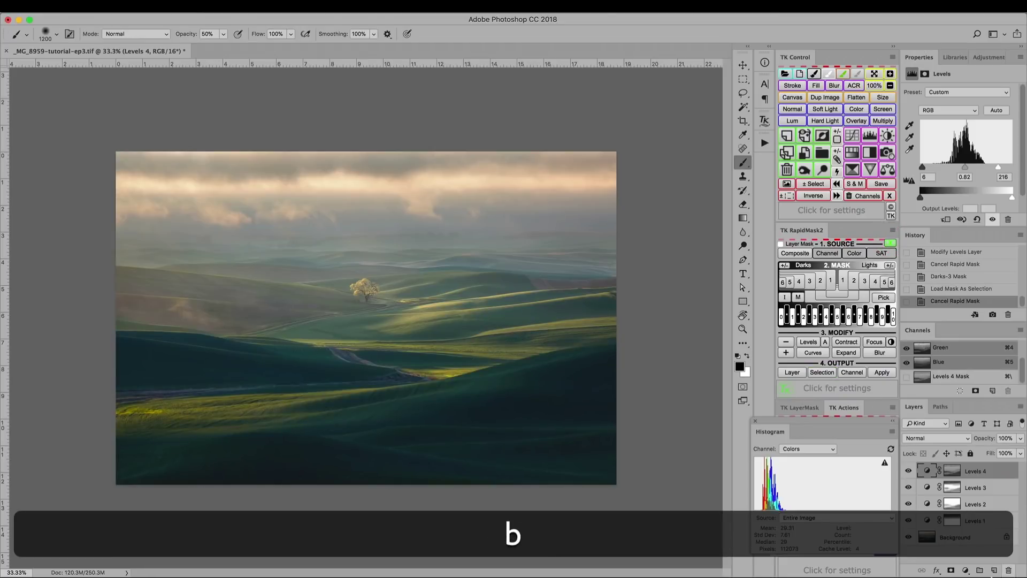
- Paint black at 30% opacity on the Levels 2 mask over the dark foreground hills, with brush sizes 1200 and 900
click(952, 504)
click(909, 503)
click(908, 503)
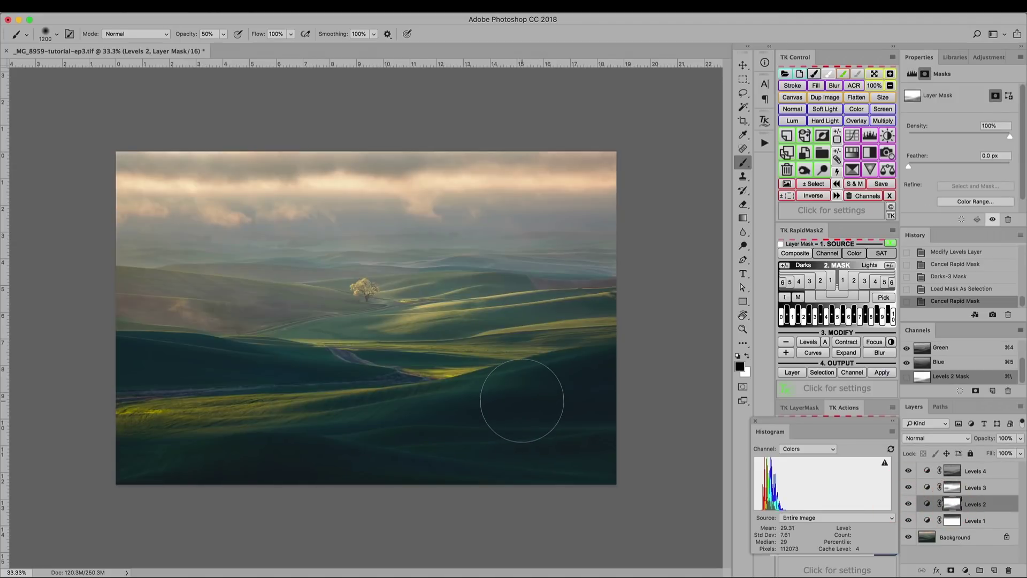
key(3)
drag(230, 369, 152, 444)
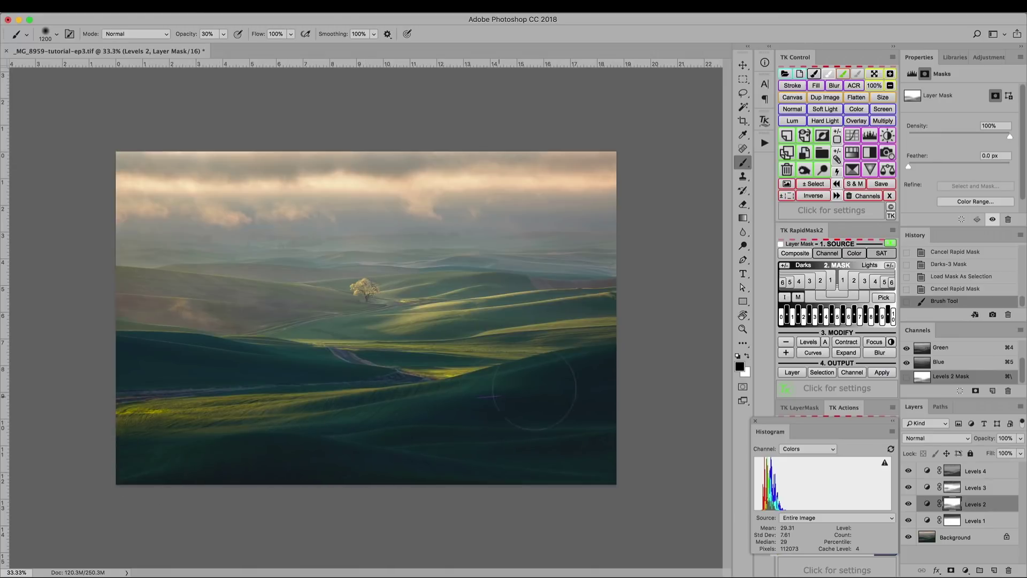
drag(215, 483, 434, 433)
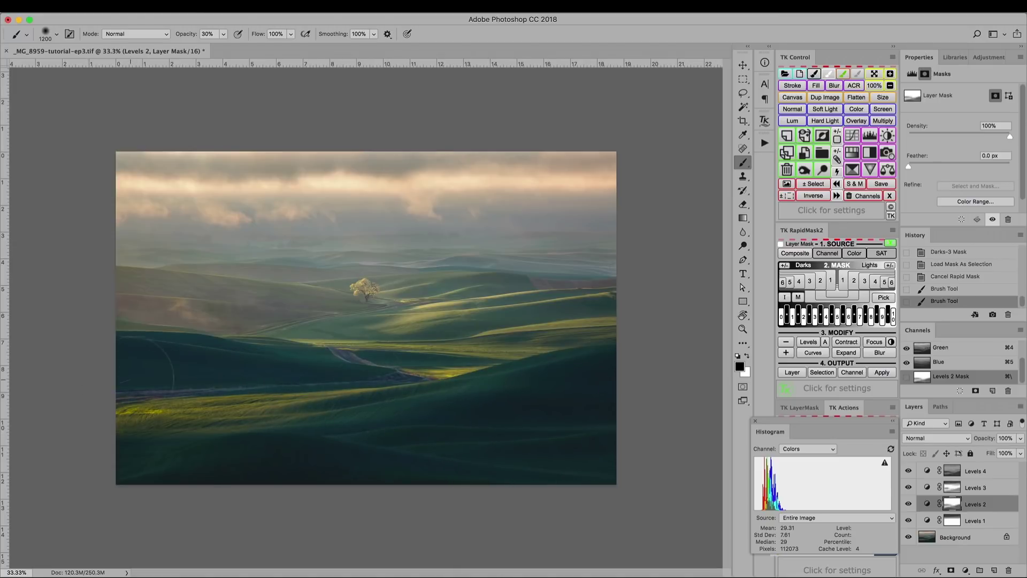
mouse_move(80, 428)
mouse_down()
mouse_move(185, 458)
mouse_move(266, 415)
mouse_move(186, 416)
mouse_move(305, 424)
mouse_up()
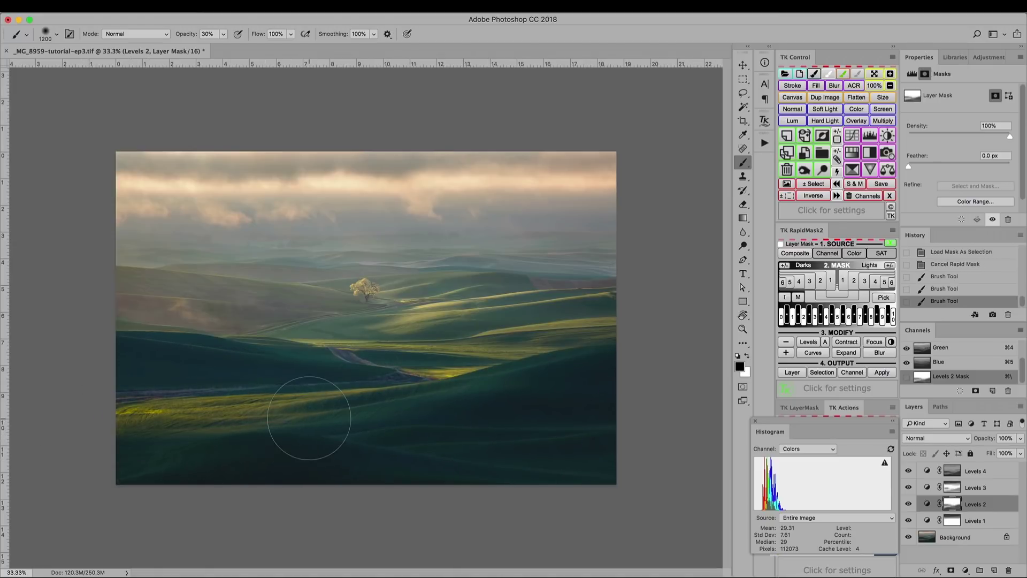
key(bracketleft)
key(bracketleft)
key(bracketleft)
drag(53, 455, 65, 460)
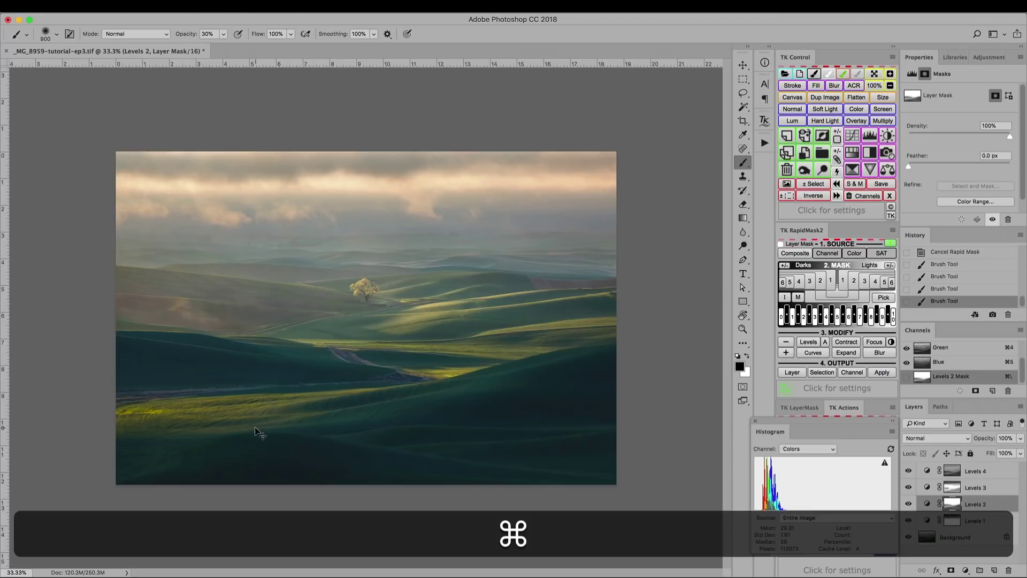
- Examine the lone tree and the surrounding hills at 100% magnification and return to the full photo view
key(super+equal)
key(super+equal)
key(super+equal)
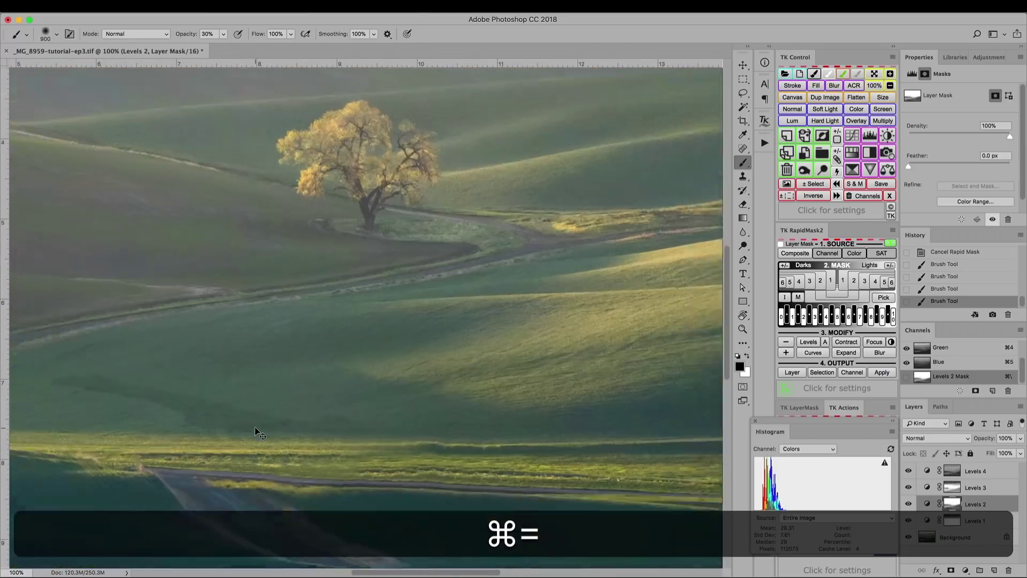
key(bracketleft)
key(bracketleft)
key(bracketleft)
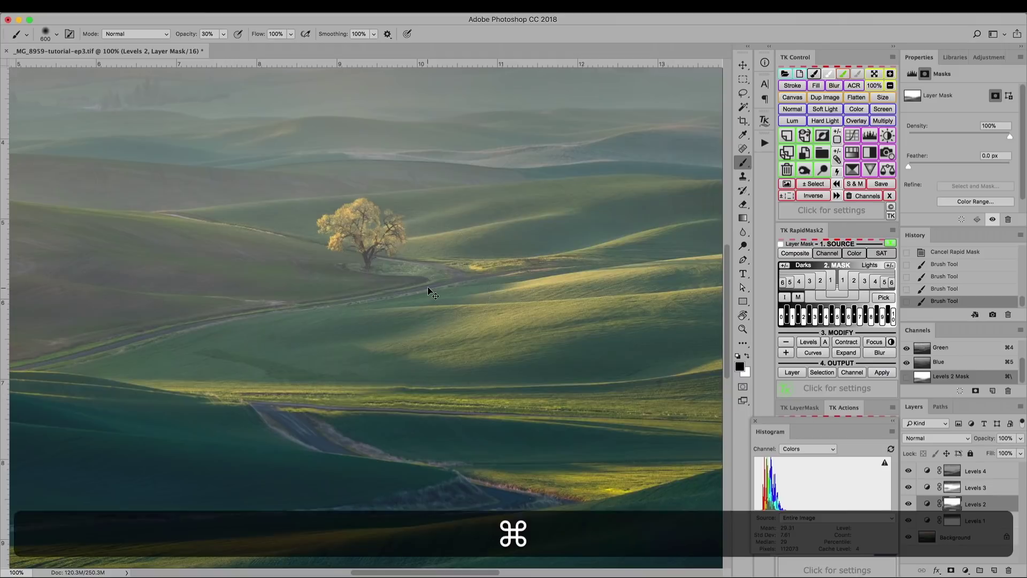
key(super+0)
key(super+minus)
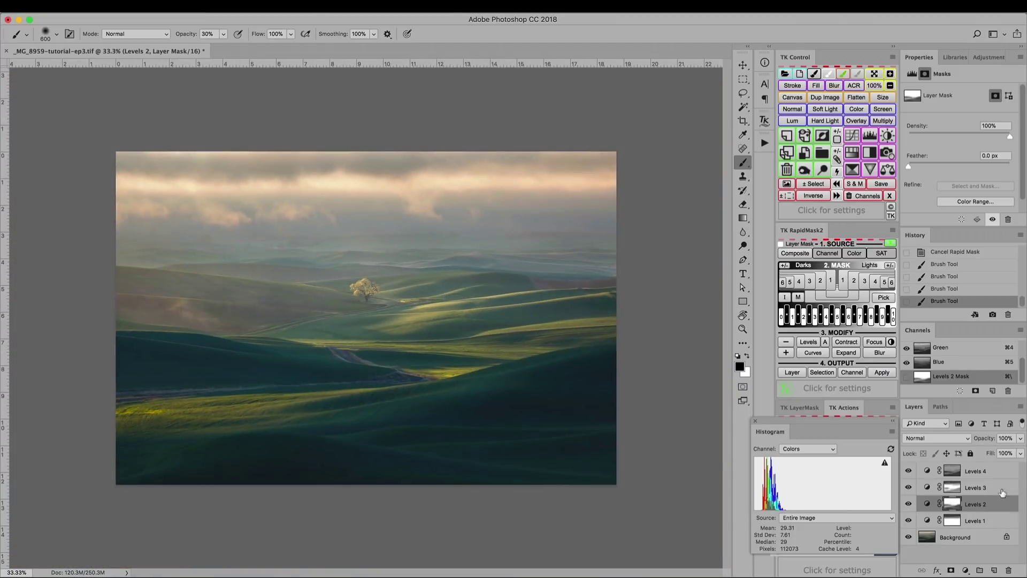
- Compare the photo with and without the Levels 4 adjustment and refresh the histogram
click(926, 471)
click(908, 470)
click(908, 471)
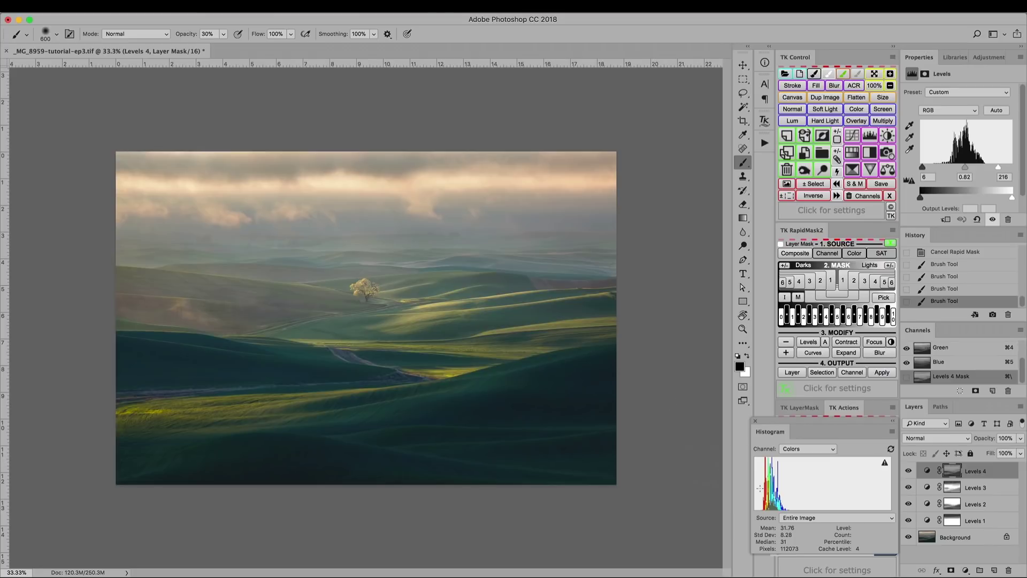
click(891, 449)
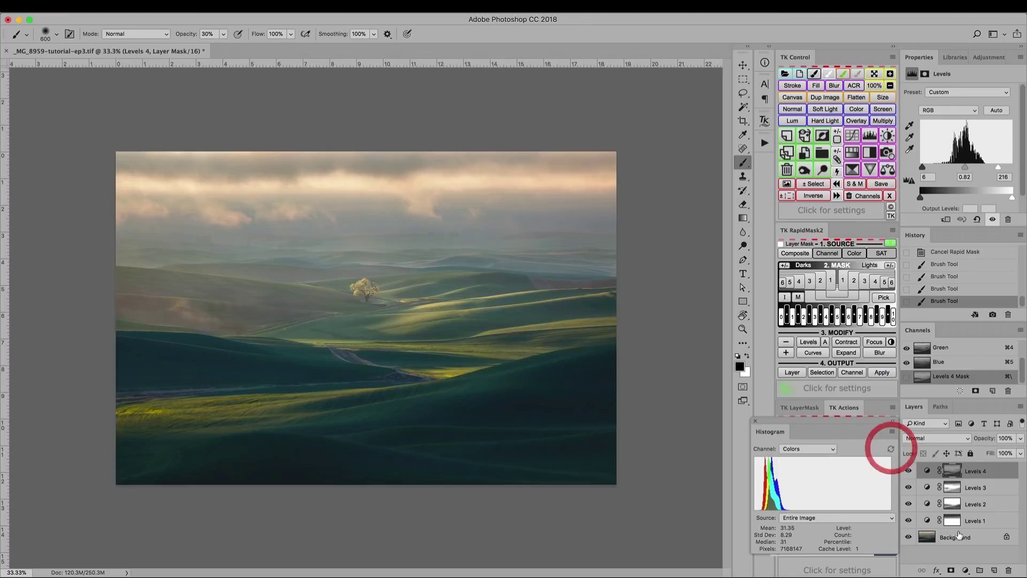
click(965, 570)
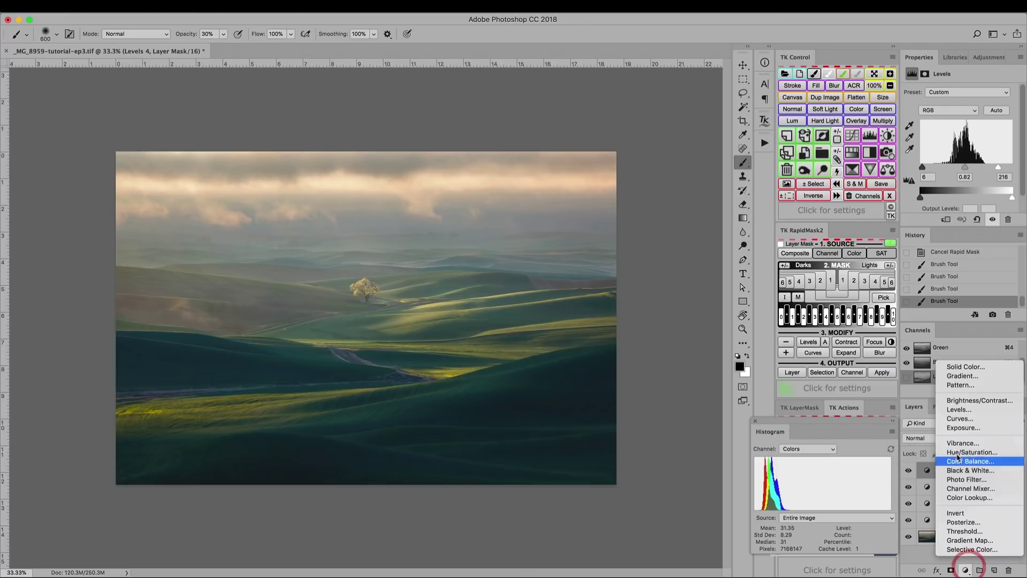
click(958, 410)
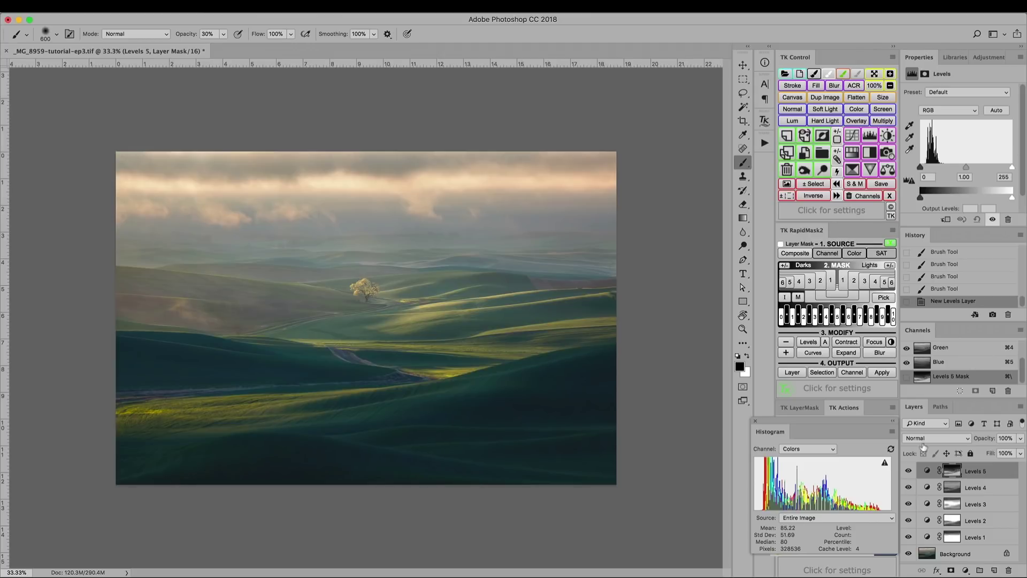
click(948, 289)
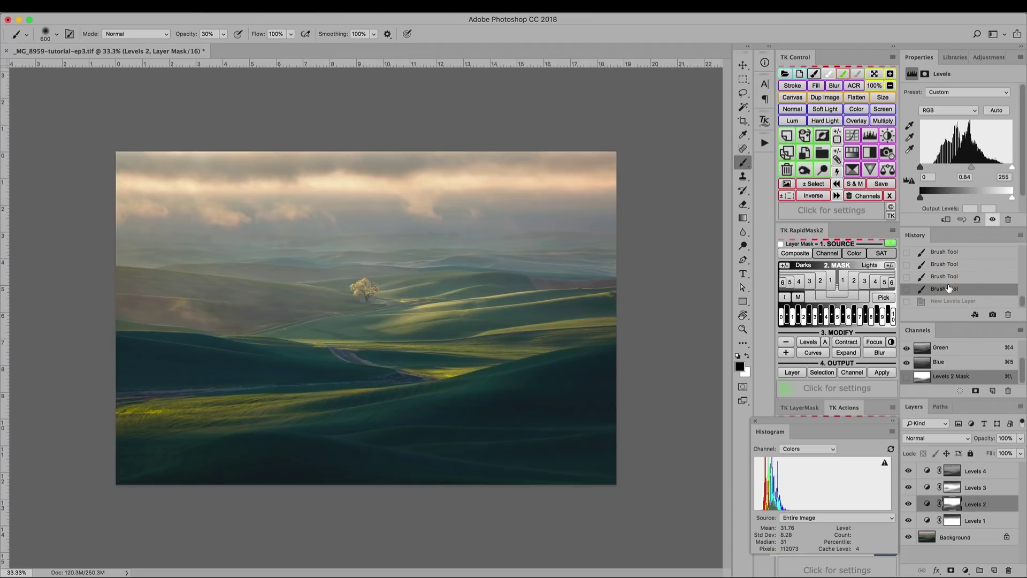
- Clear the selection, add an unmasked Levels adjustment layer and move it to the top of the layer stack
key(super+d)
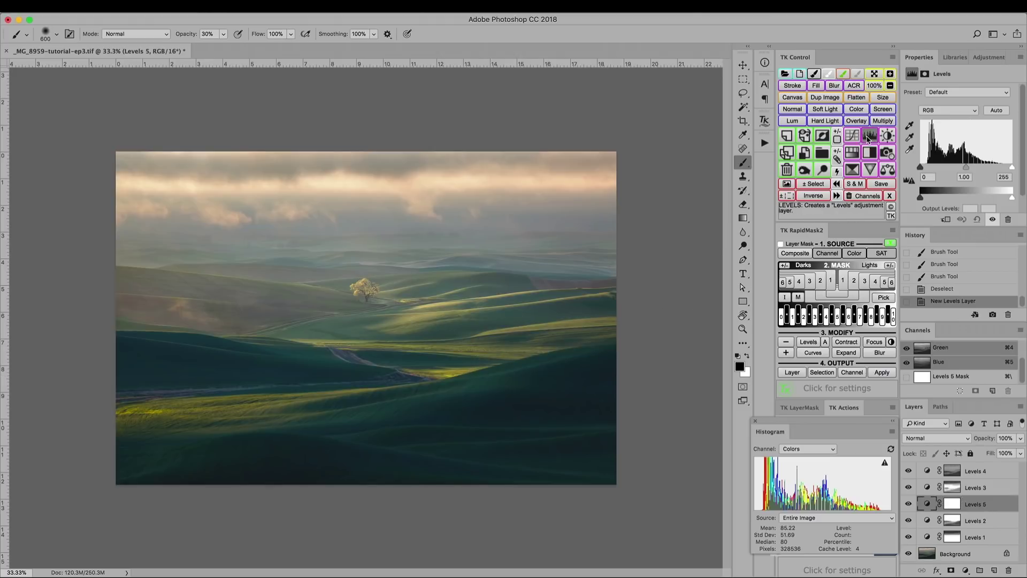
drag(928, 505, 932, 469)
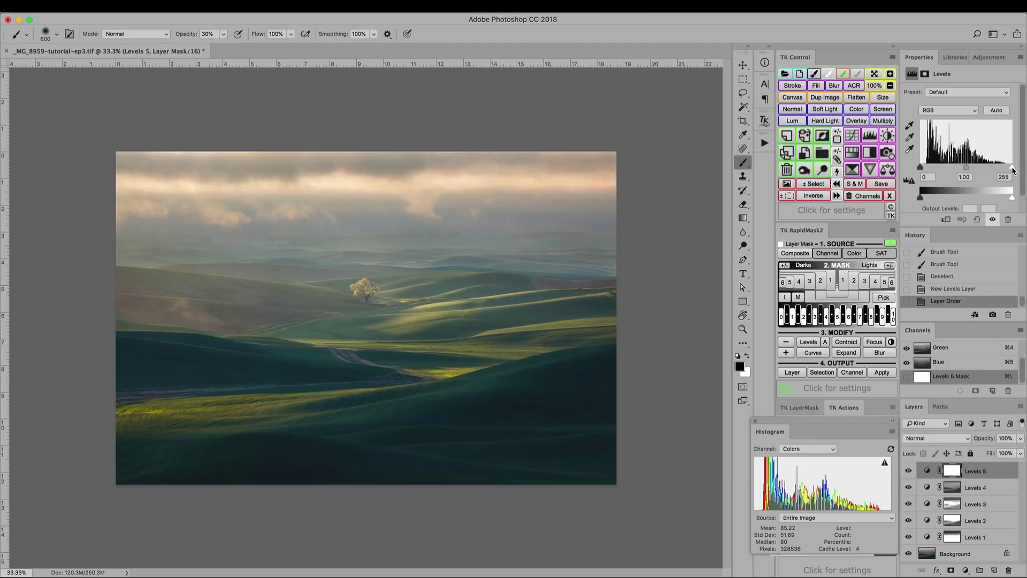
- Set the Levels 5 input white point to 228 and its midtone to 0.89
drag(1011, 169, 1008, 170)
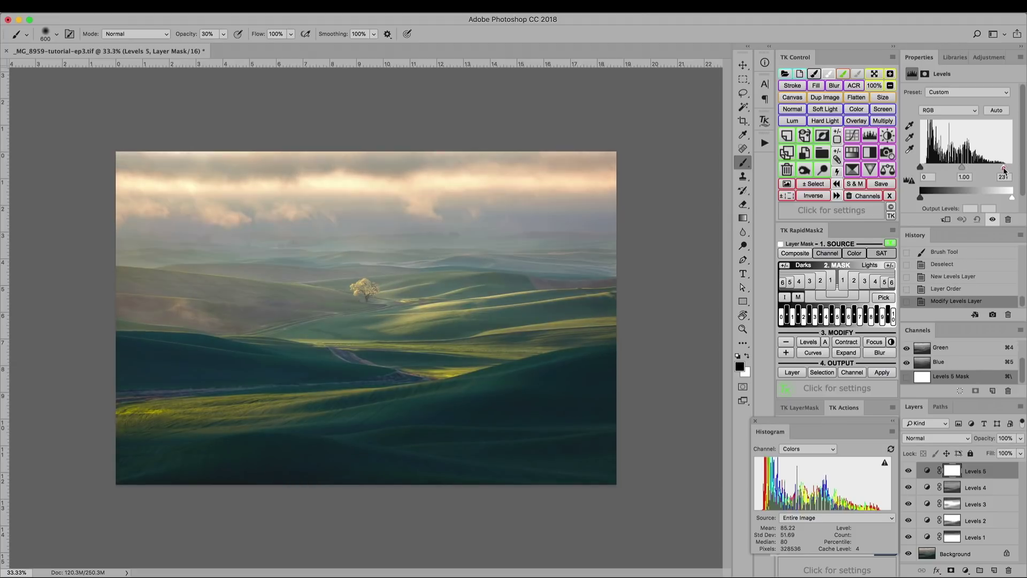
drag(1008, 170, 1002, 170)
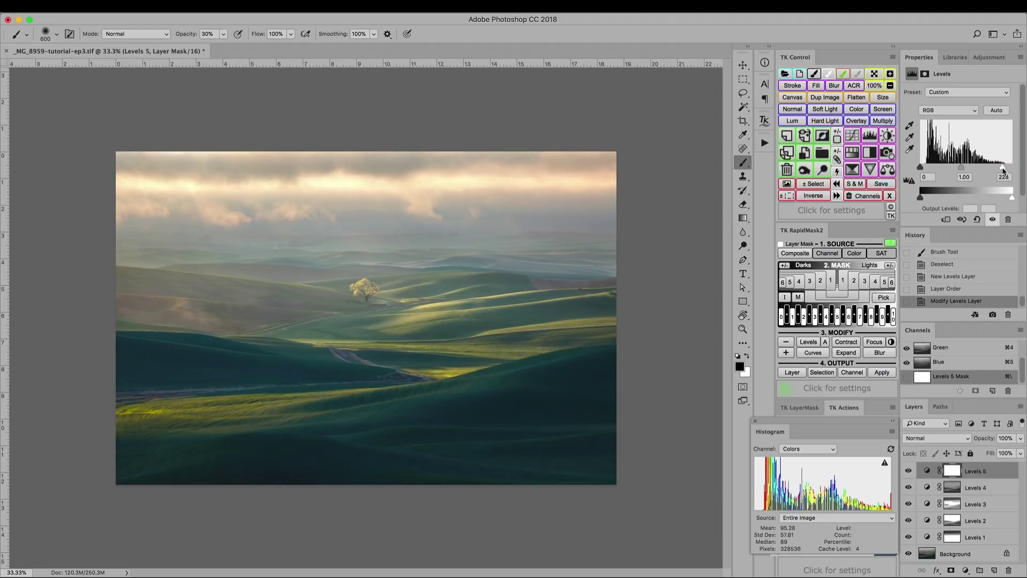
drag(963, 168, 966, 169)
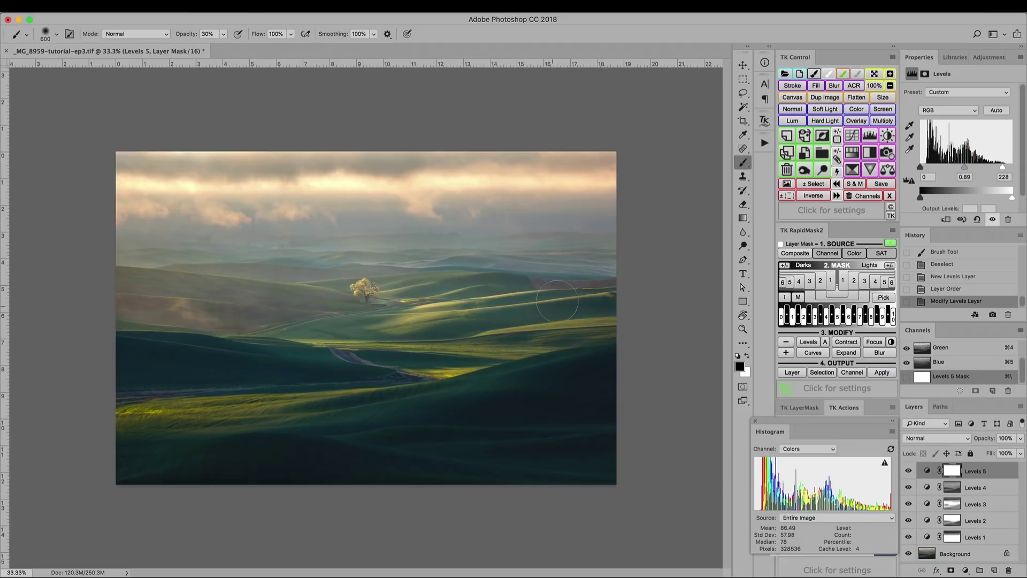
- Compare the photo repeatedly with and without the Levels 5 adjustment and refresh the histogram
click(908, 470)
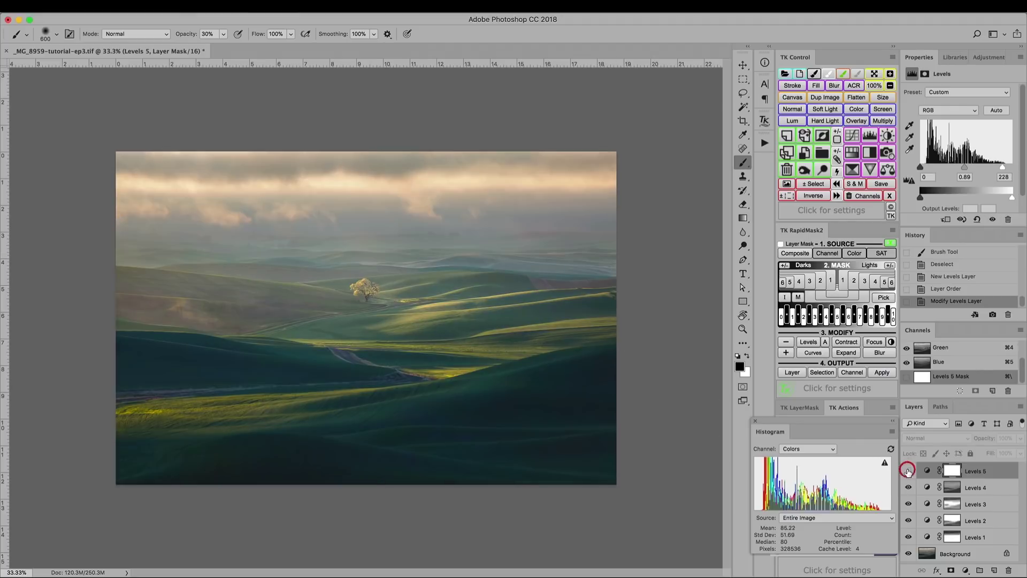
click(908, 470)
click(907, 471)
click(907, 470)
click(907, 470)
click(908, 471)
click(908, 471)
click(908, 471)
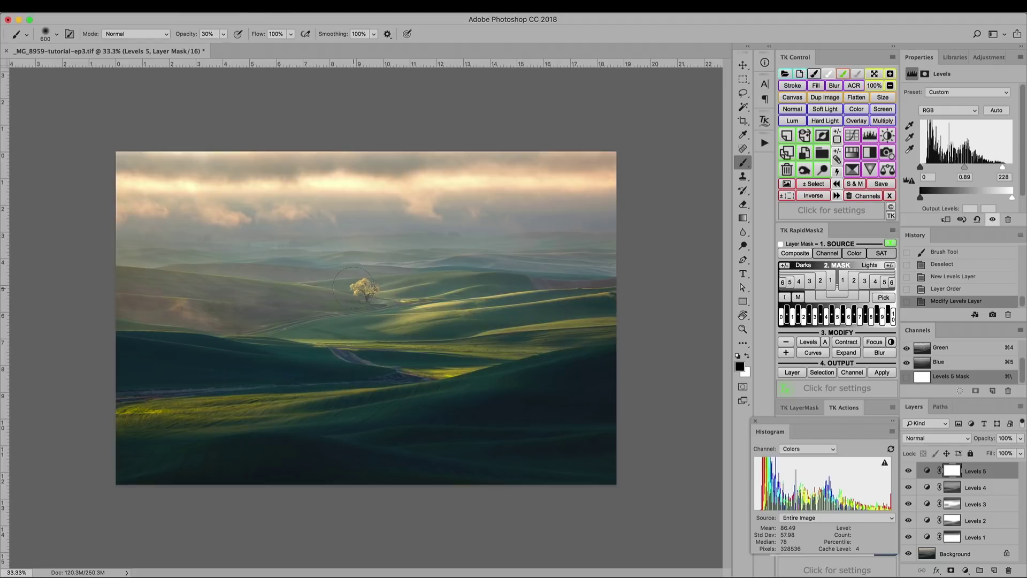
click(909, 471)
click(909, 472)
click(909, 472)
click(908, 471)
click(891, 450)
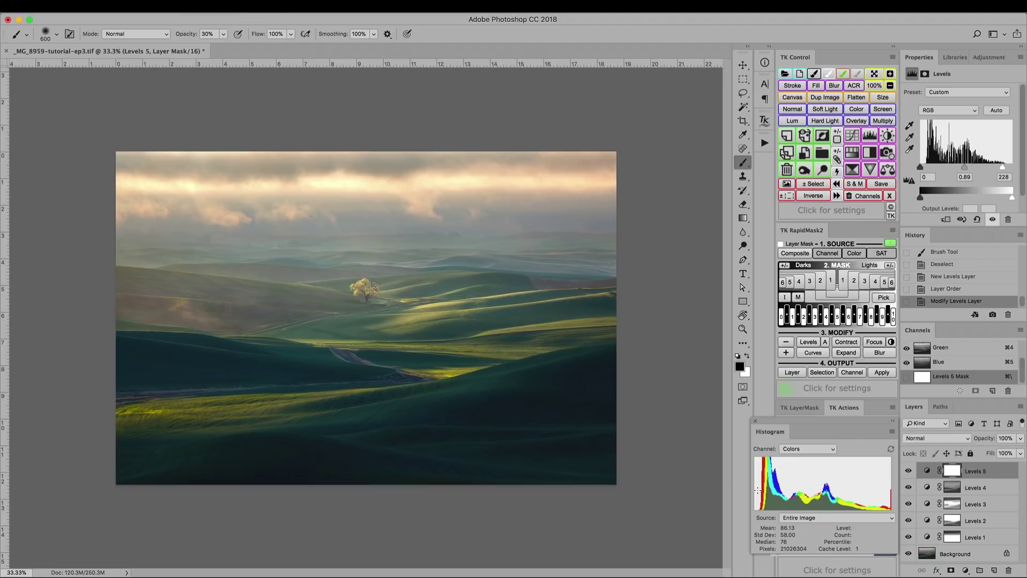
- Load a Lights-2 luminosity selection, discard the temporary rapid mask and hide the selection edges for painting with the Brush tool
click(854, 280)
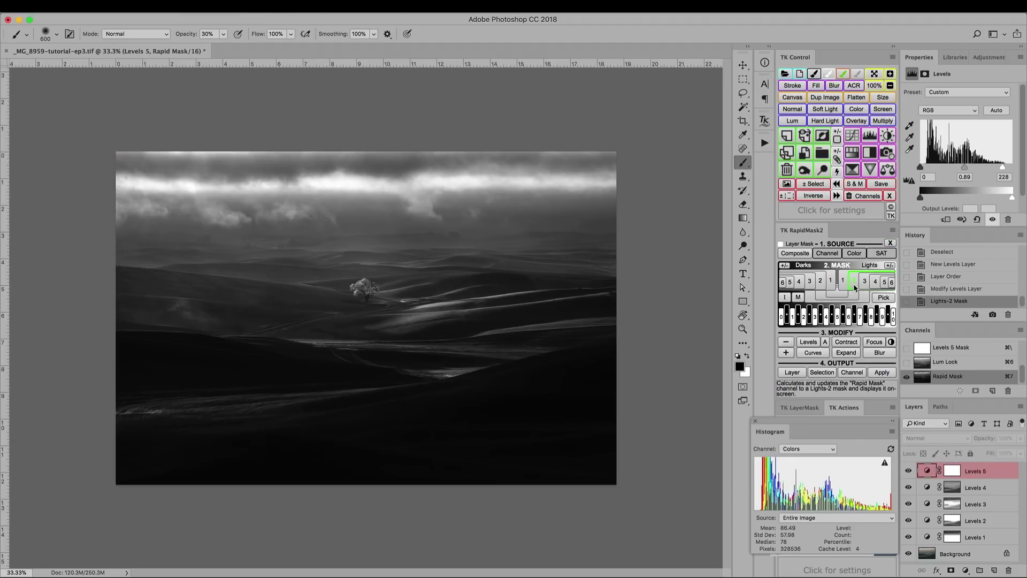
click(826, 374)
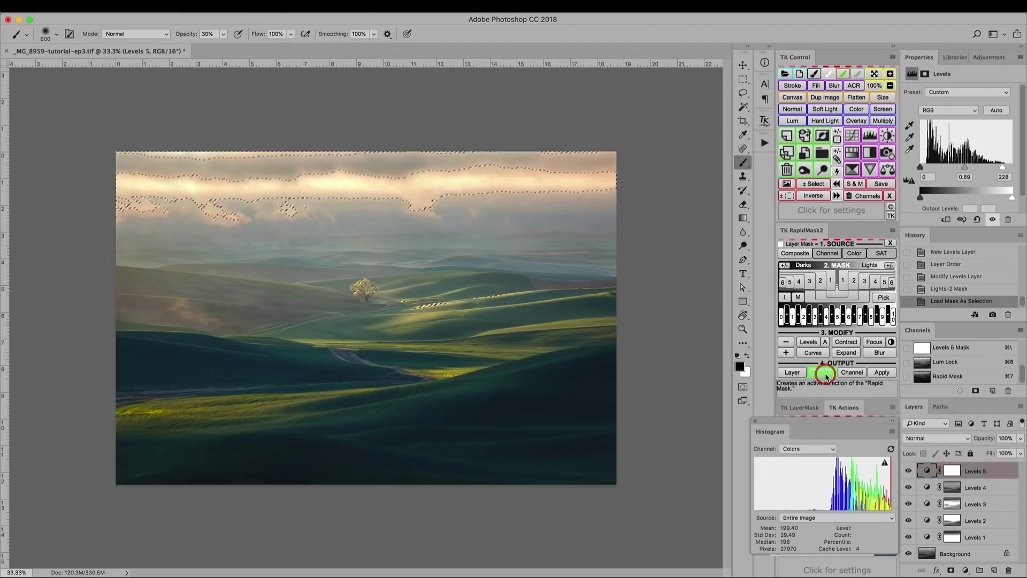
click(891, 243)
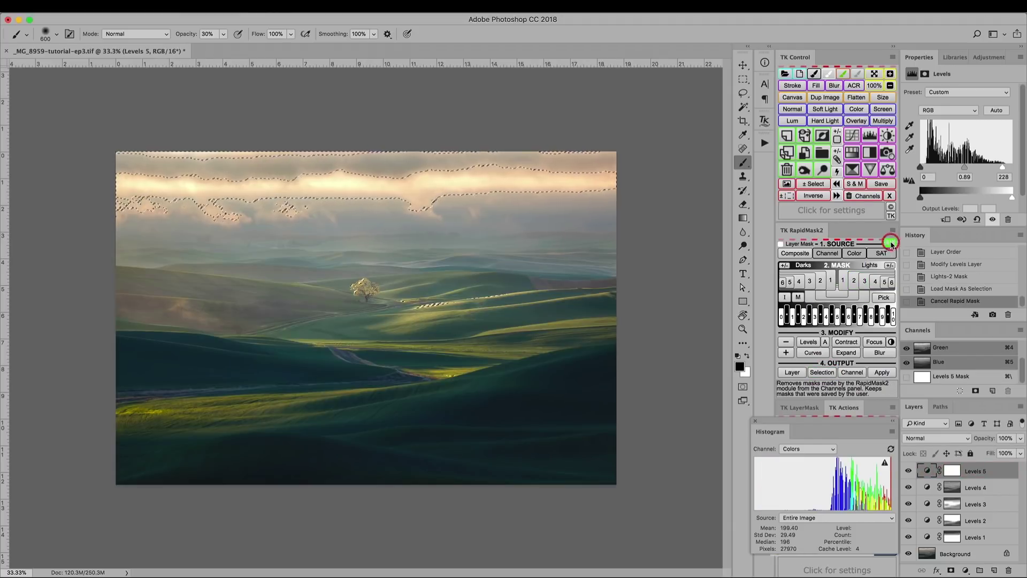
key(super+h)
key(super+b)
key(b)
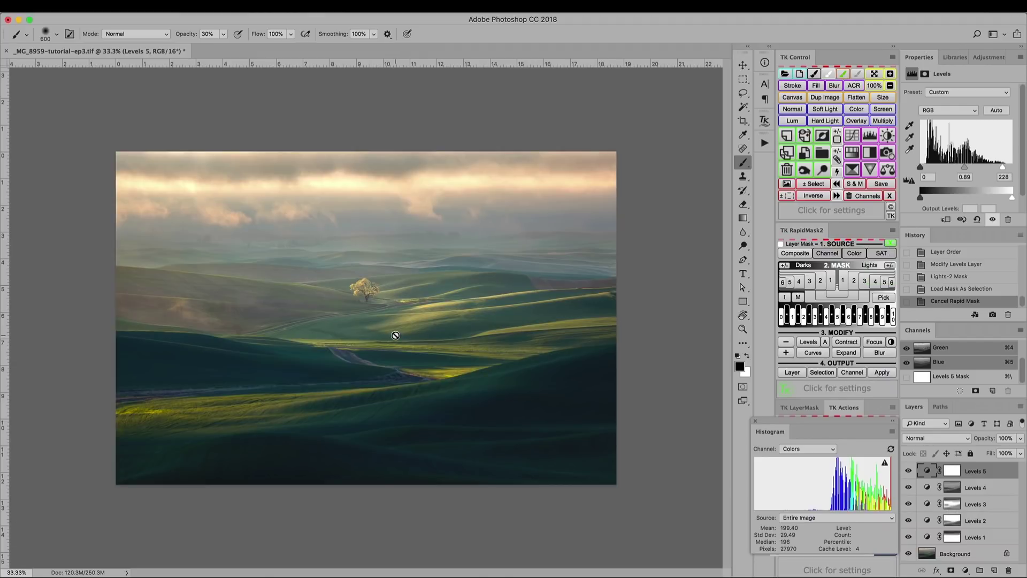
- Paint black at 50% opacity on the Levels 5 mask along the bright cloud band, and compare the photo with and without Levels 4
click(952, 471)
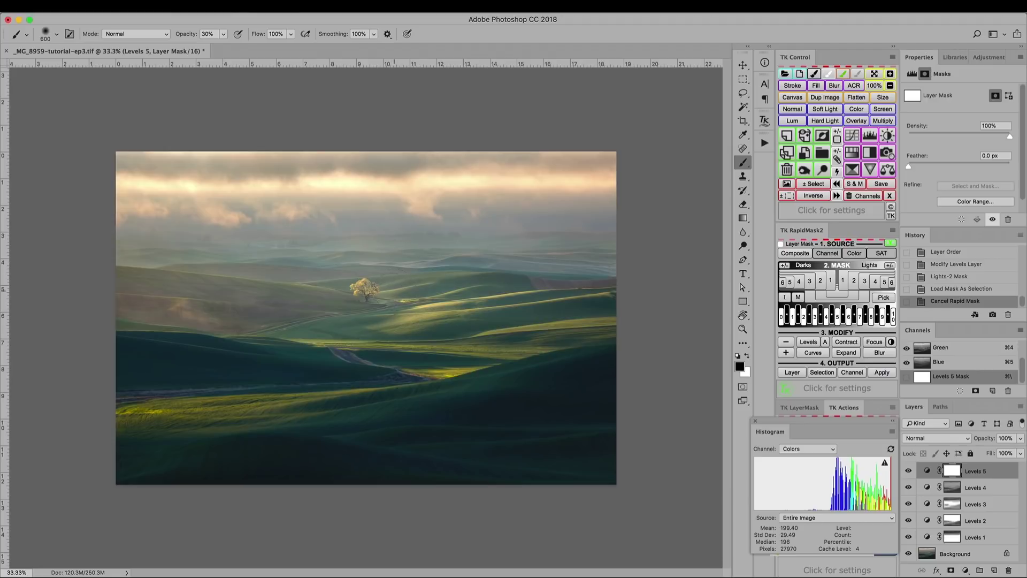
key(bracketright)
key(5)
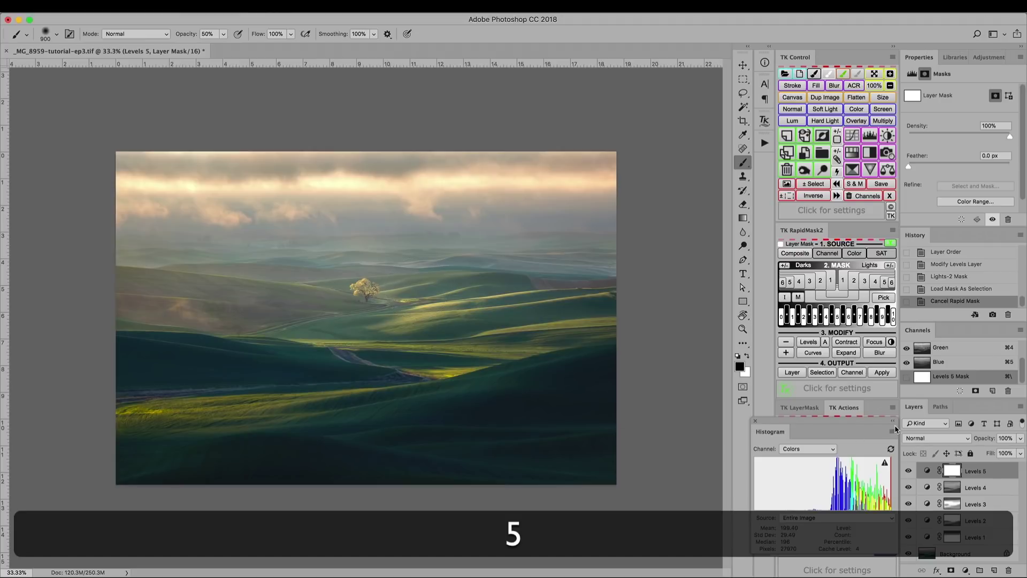
click(908, 471)
click(908, 471)
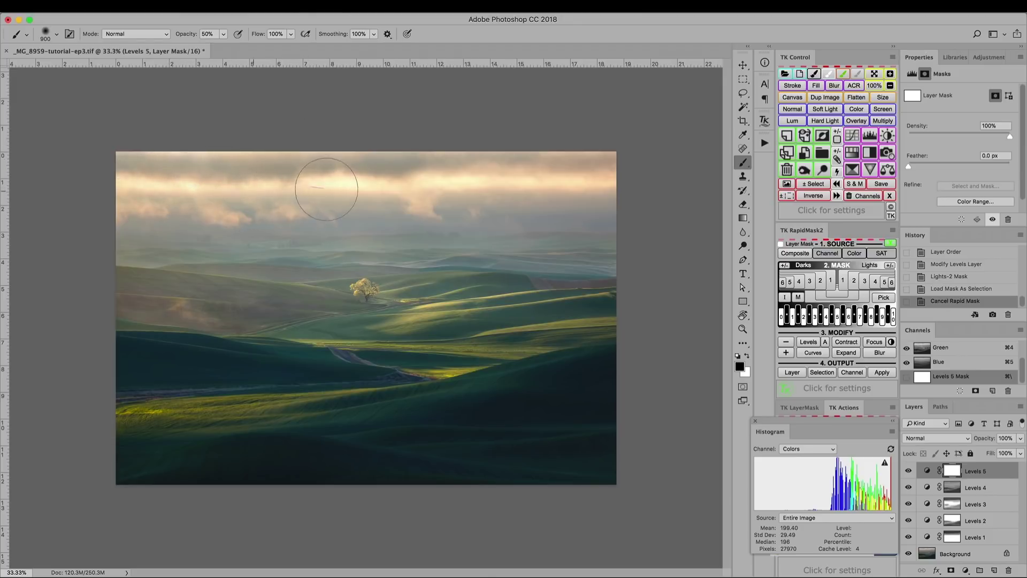
mouse_move(610, 174)
mouse_down()
mouse_move(471, 178)
mouse_move(299, 172)
mouse_move(310, 185)
mouse_move(311, 176)
mouse_move(392, 174)
mouse_move(302, 178)
mouse_up()
key(bracketleft)
key(bracketleft)
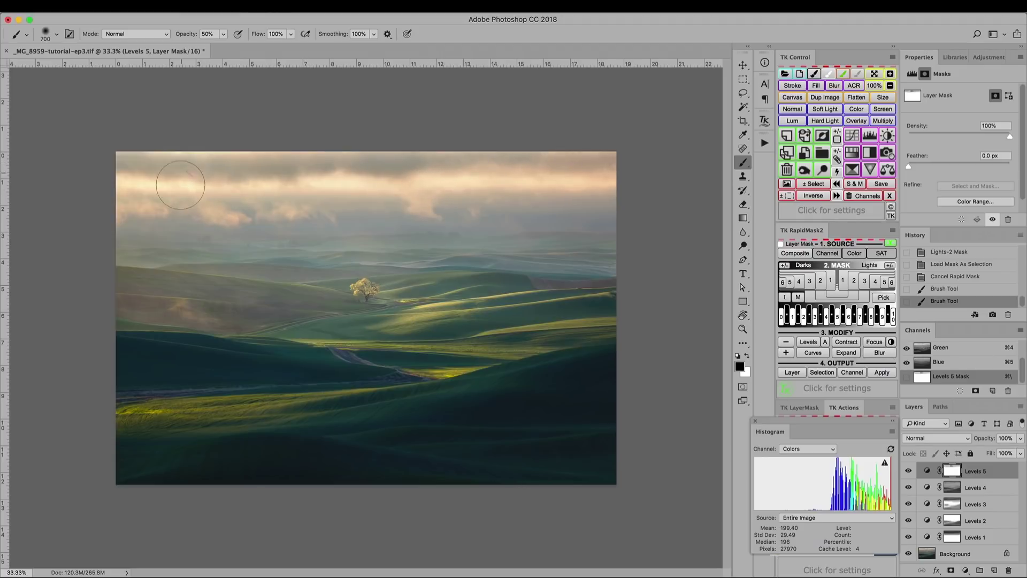
mouse_move(128, 181)
mouse_down()
mouse_move(194, 190)
mouse_move(121, 192)
mouse_move(203, 174)
mouse_move(114, 152)
mouse_move(291, 178)
mouse_move(634, 174)
mouse_up()
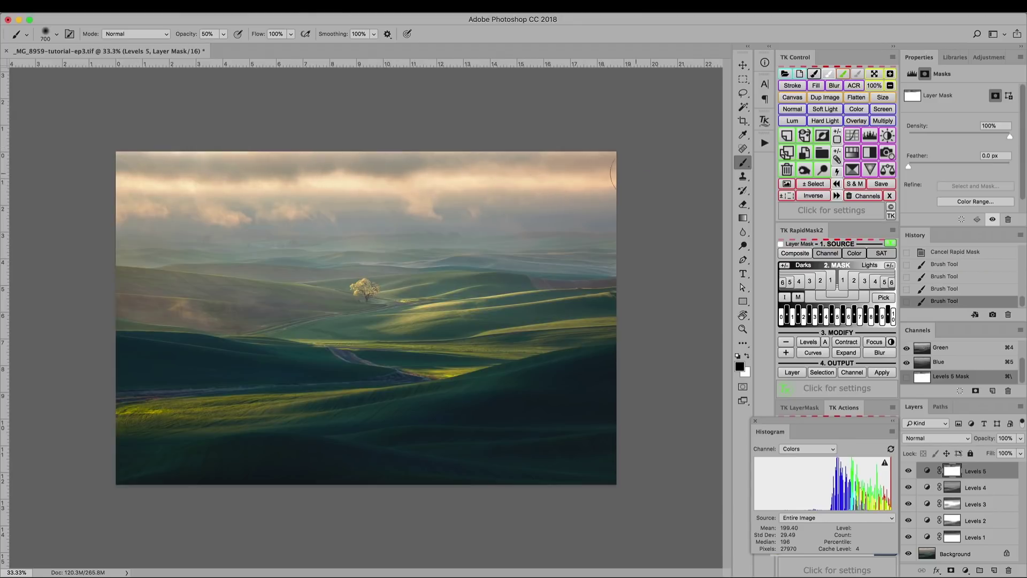
mouse_move(292, 172)
mouse_down()
mouse_move(381, 180)
mouse_move(365, 171)
mouse_move(617, 177)
mouse_move(416, 158)
mouse_move(313, 175)
mouse_move(98, 167)
mouse_move(195, 183)
mouse_up()
click(908, 487)
click(908, 487)
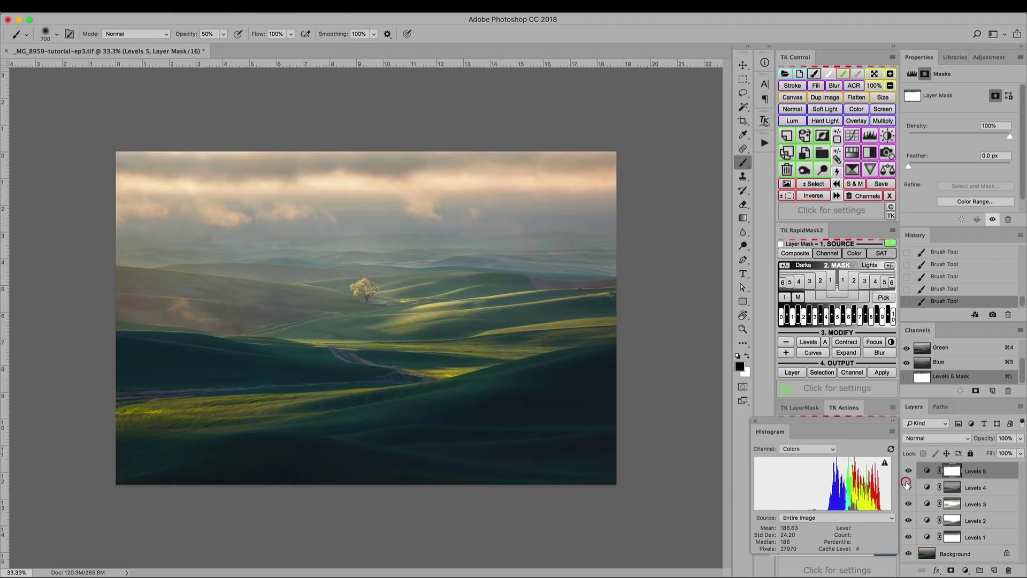
- Compare the photo with and without each of the Levels 4, Levels 3, Levels 2 and Levels 1 adjustments
click(908, 486)
click(908, 487)
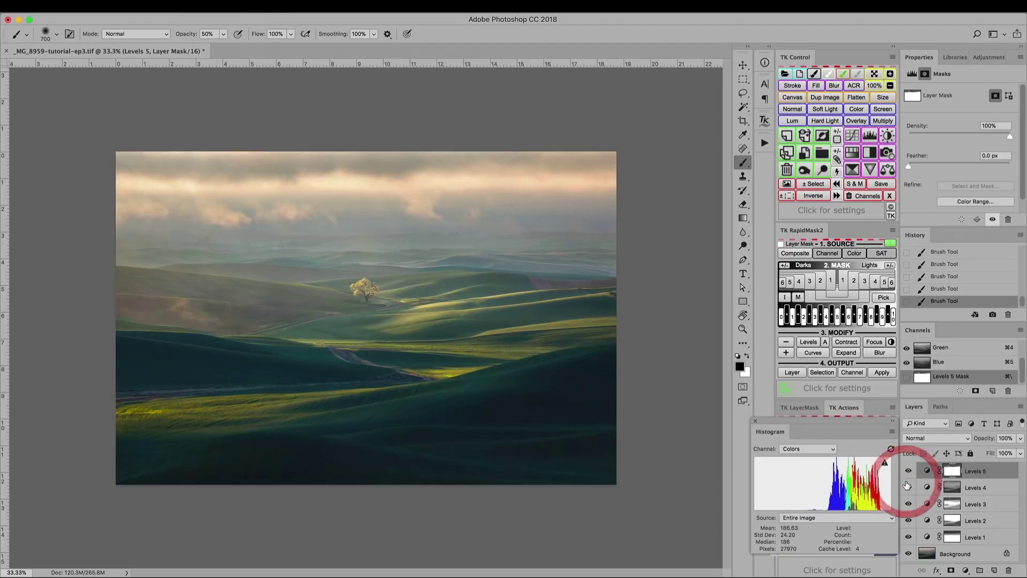
click(908, 504)
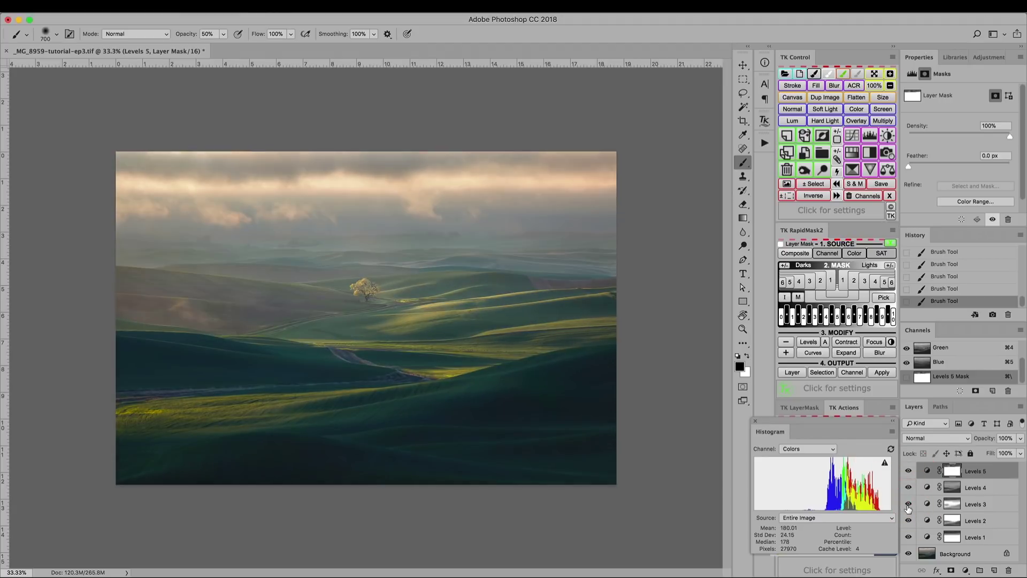
click(908, 504)
click(908, 520)
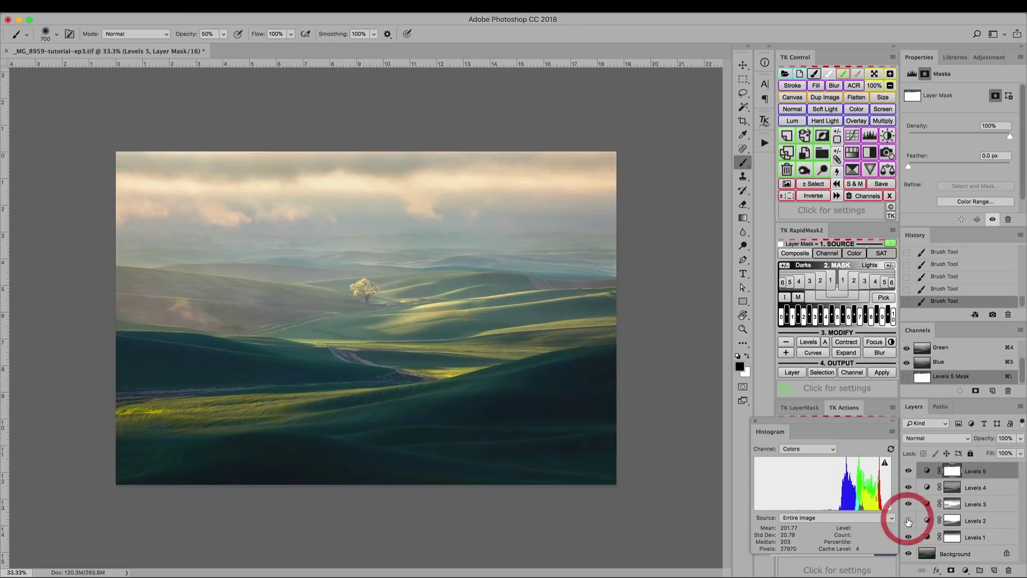
click(908, 521)
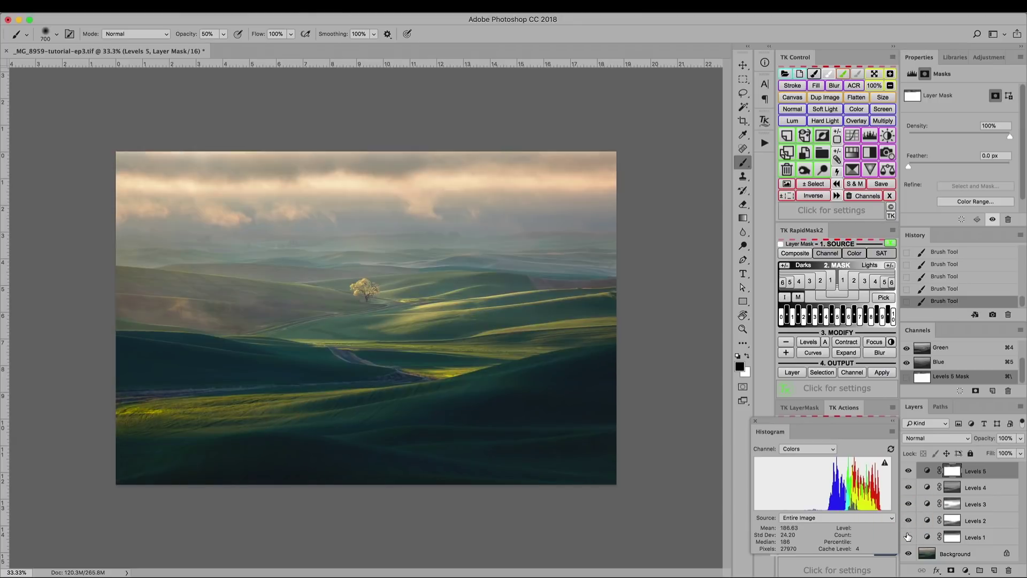
click(907, 536)
click(908, 536)
- Make the Levels 1 mask active and enlarge the brush to 1100 px
click(951, 537)
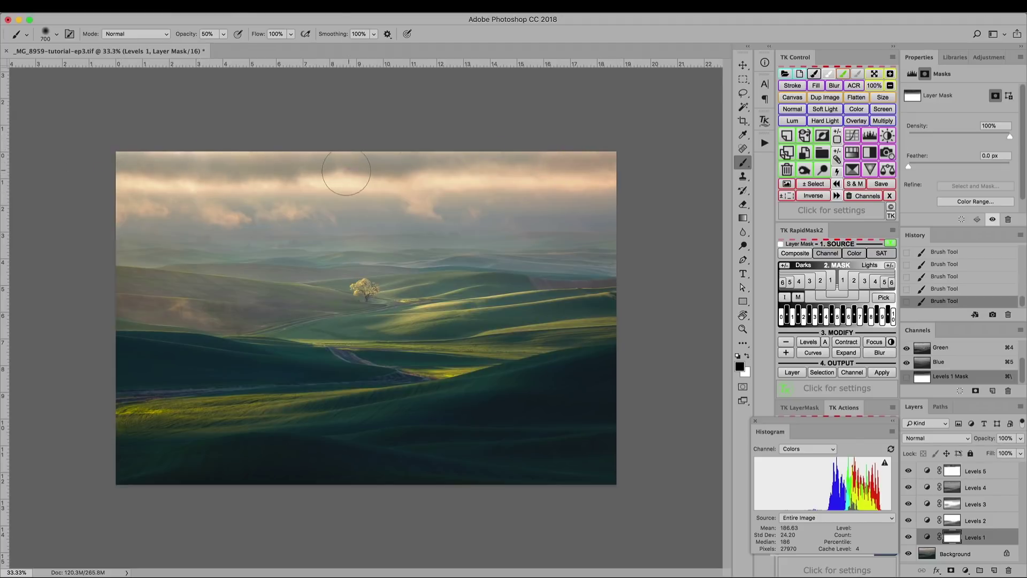
key(bracketright)
key(bracketright)
key(bracketright)
key(bracketright)
- Check the effect of the Levels 5 layer, clear the luminosity selection and refresh the histogram for the whole image
click(908, 470)
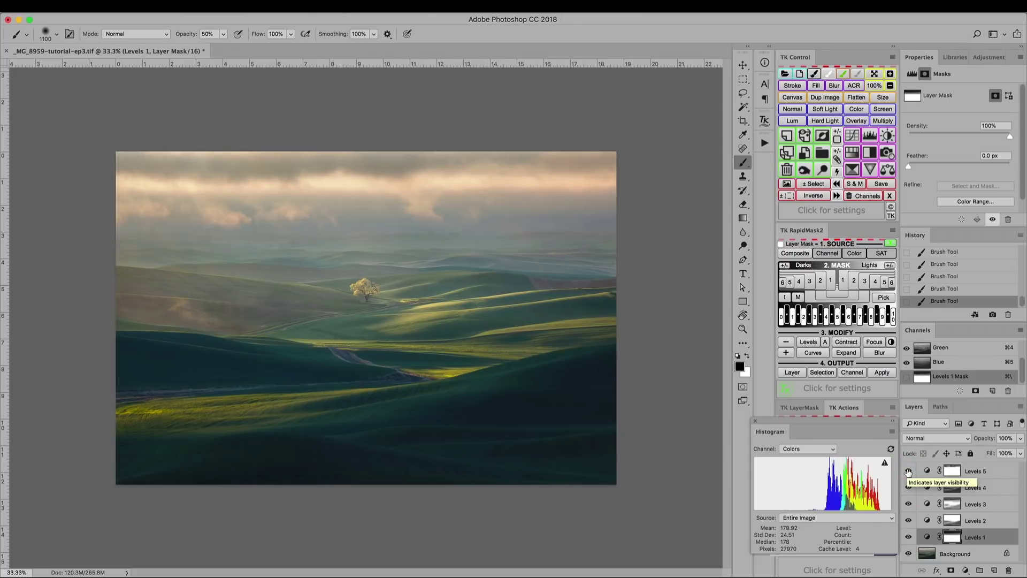
key(super+d)
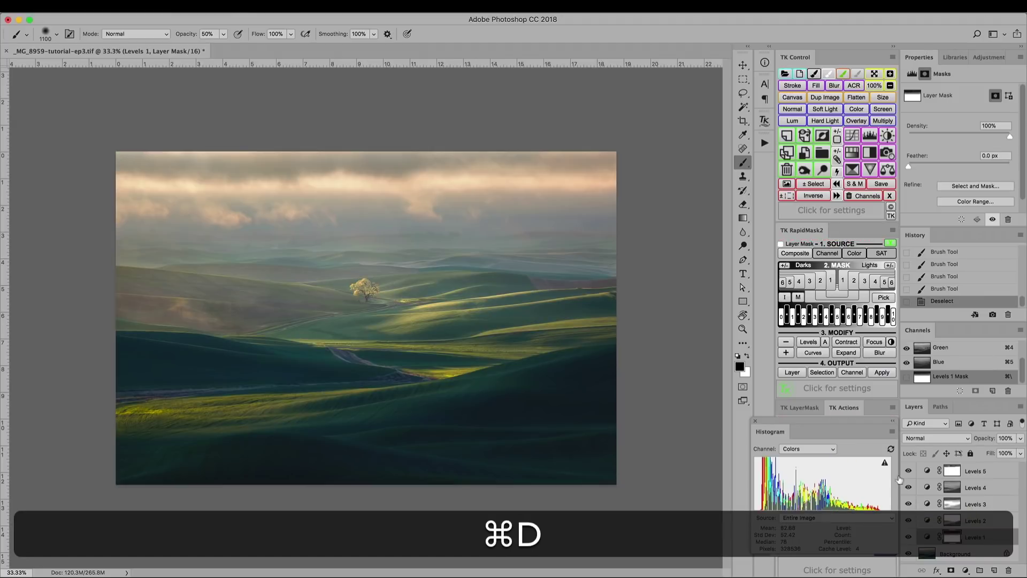
click(890, 449)
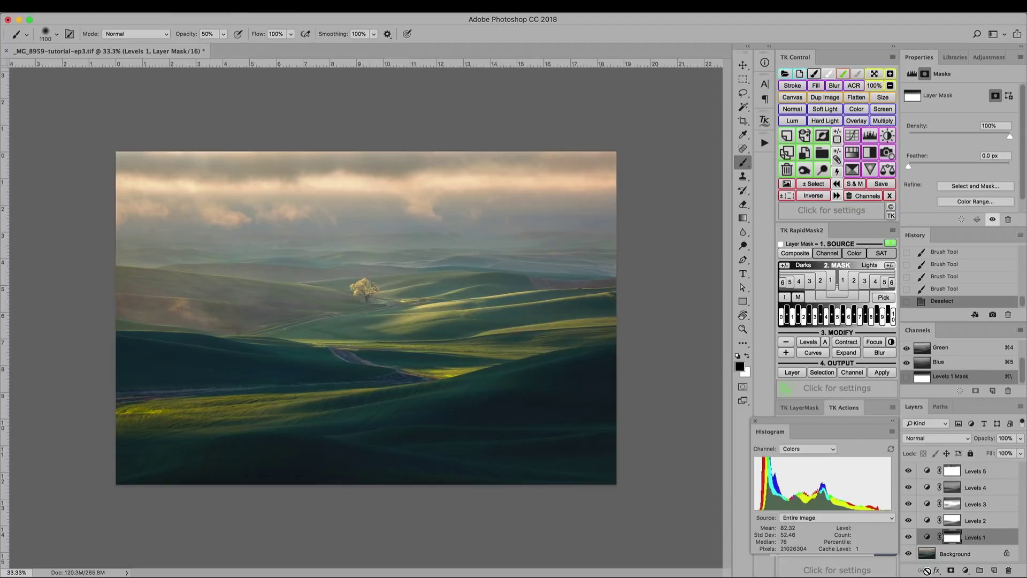
- Compare the original Background alone with the fully adjusted photo several times, and check the photo without Levels 5
key(alt)
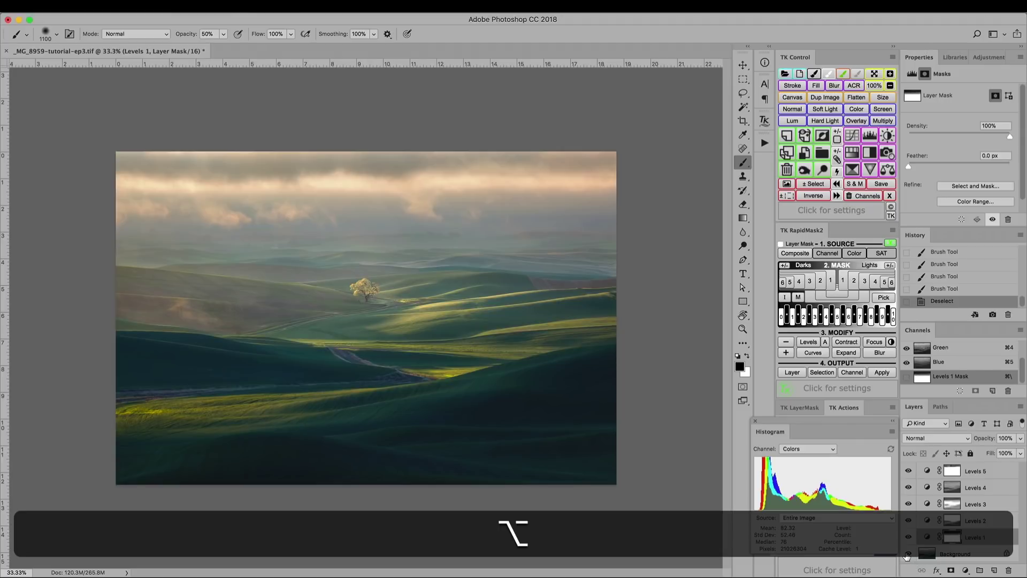
alt+click(907, 555)
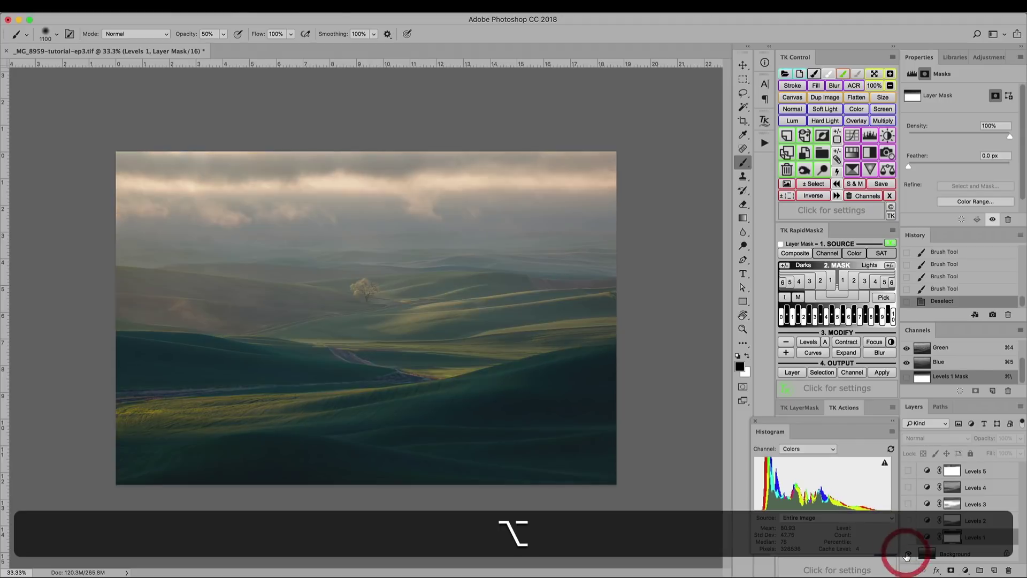
alt+click(907, 555)
alt+click(907, 556)
alt+click(907, 555)
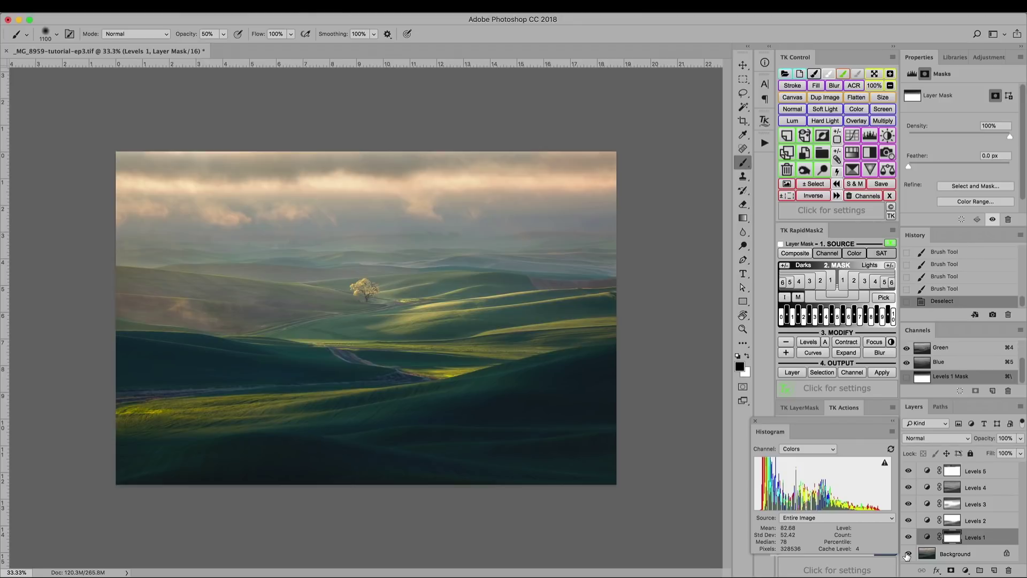
alt+click(907, 555)
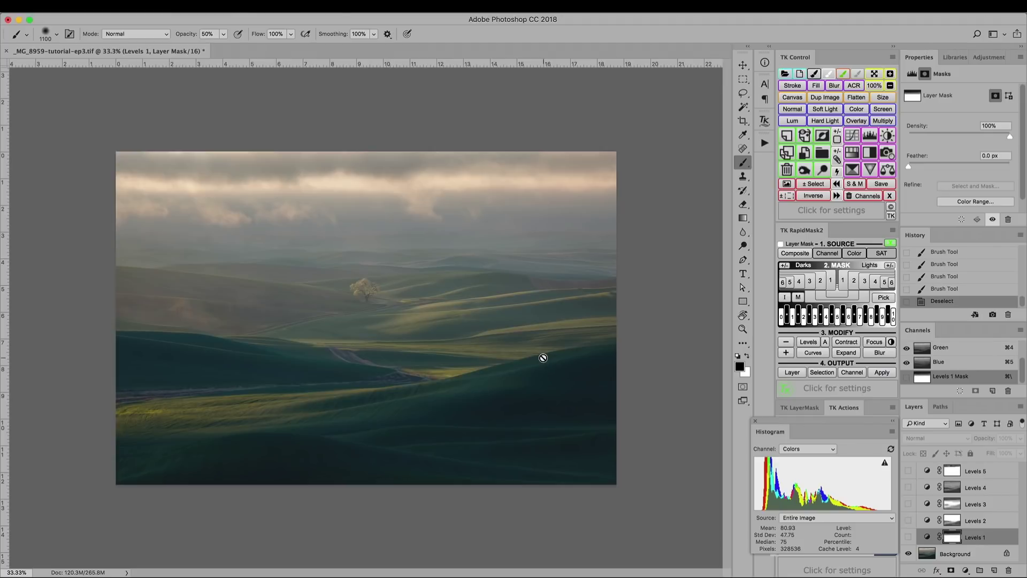
alt+click(908, 556)
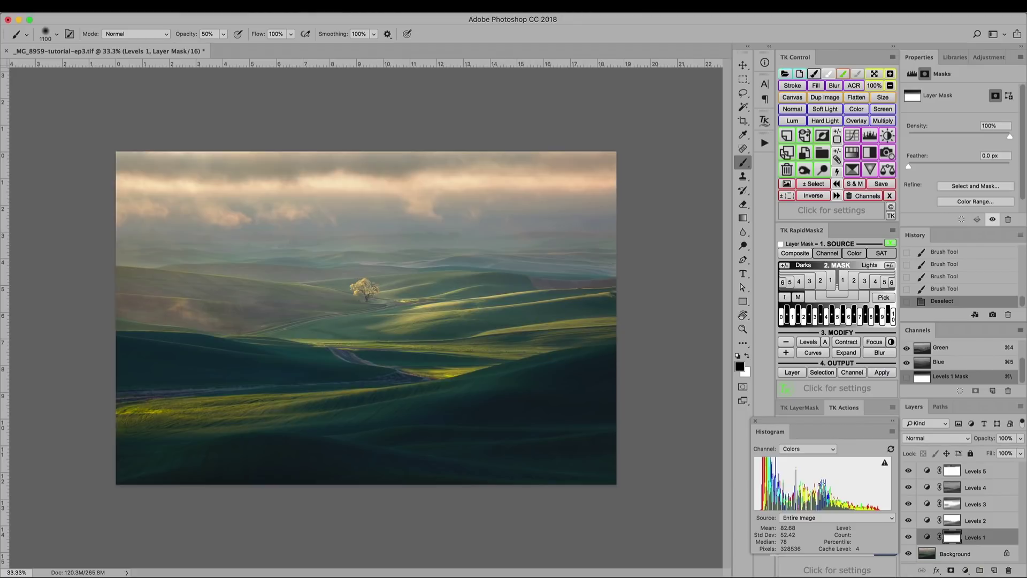
click(908, 470)
click(908, 470)
- Preview Darks-3 and Darks-4 masks, load Darks-3 as a selection, discard the temporary rapid mask and hide the selection edges
key(super+d)
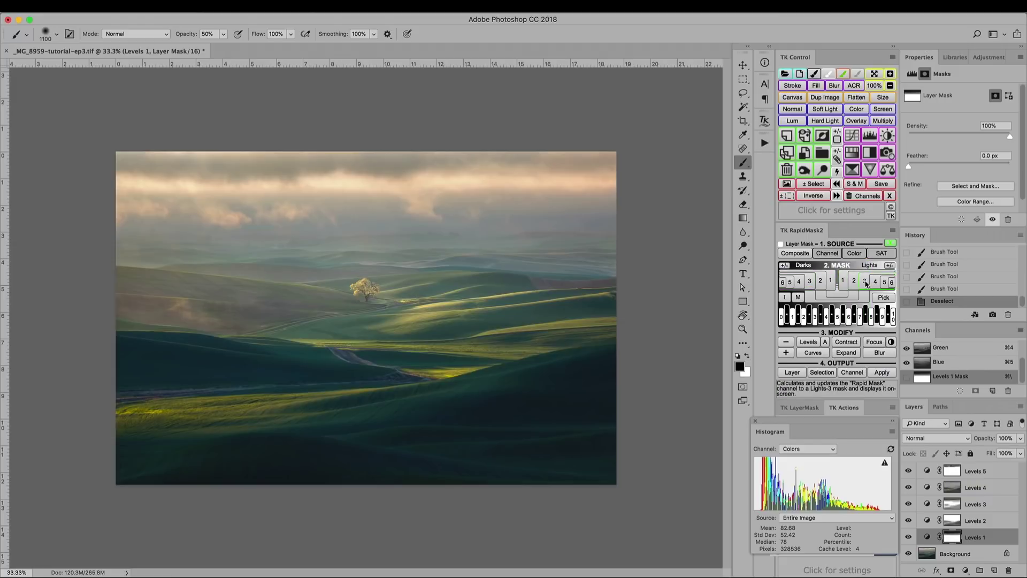
click(810, 280)
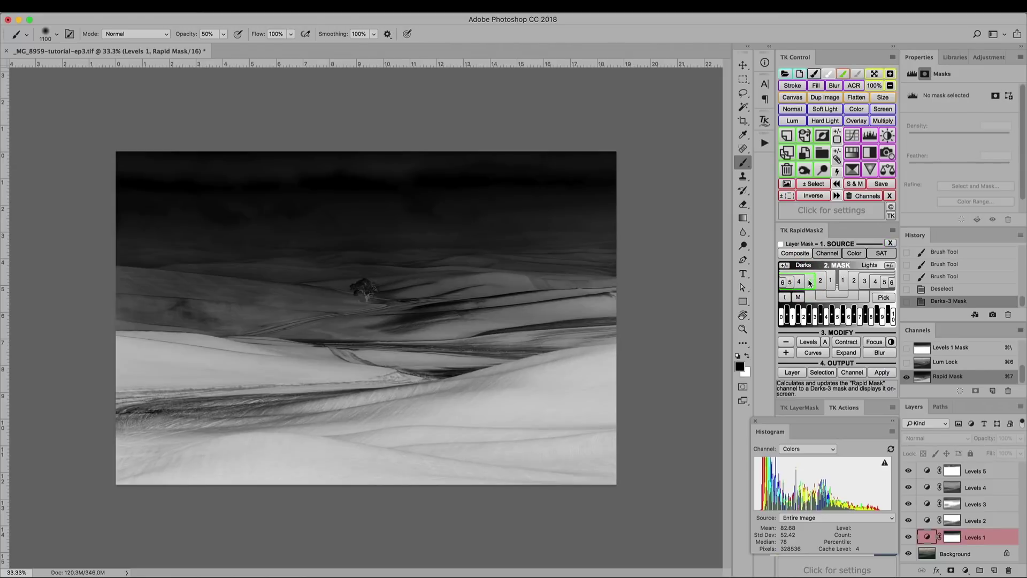
click(801, 283)
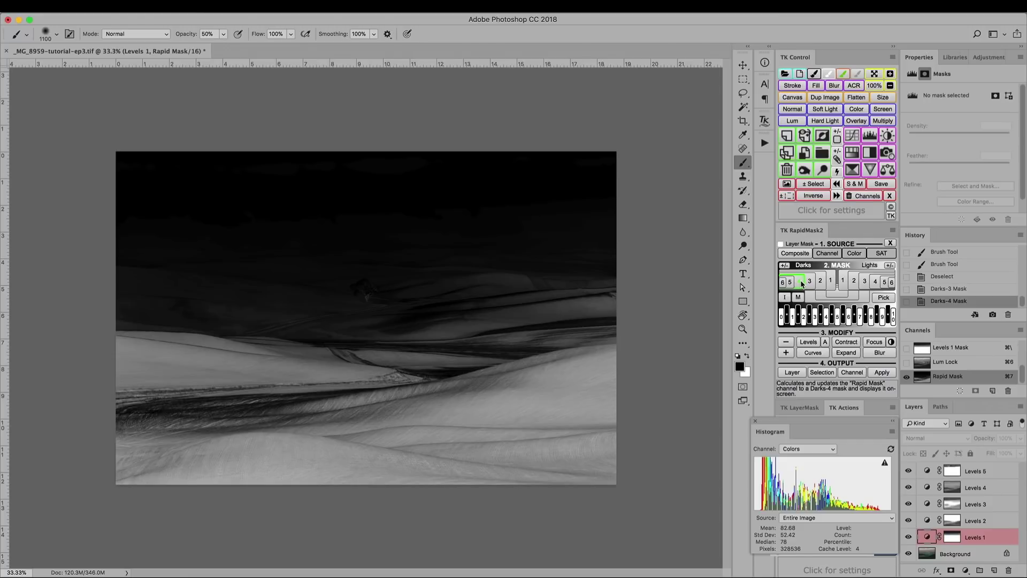
click(808, 283)
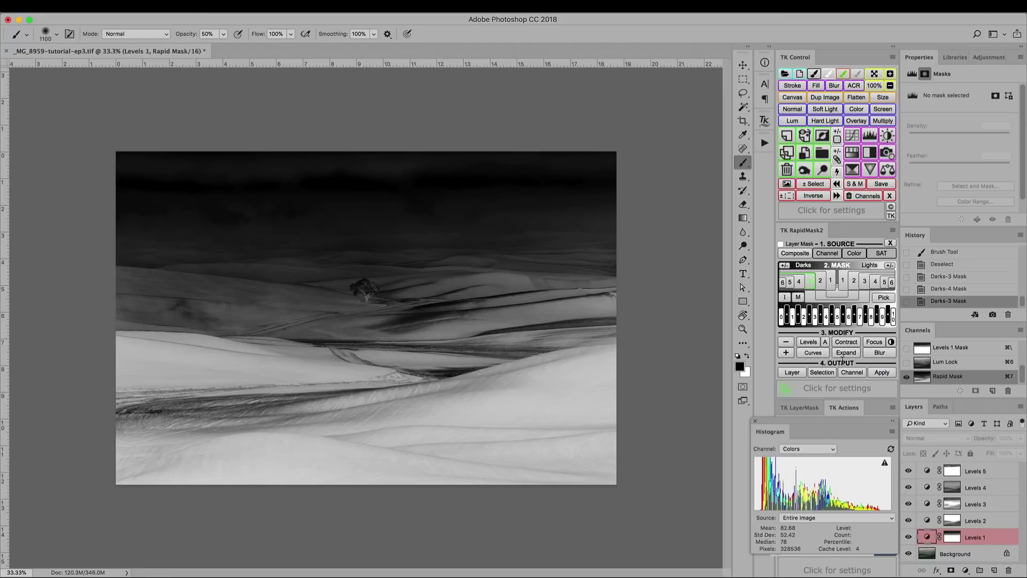
click(825, 373)
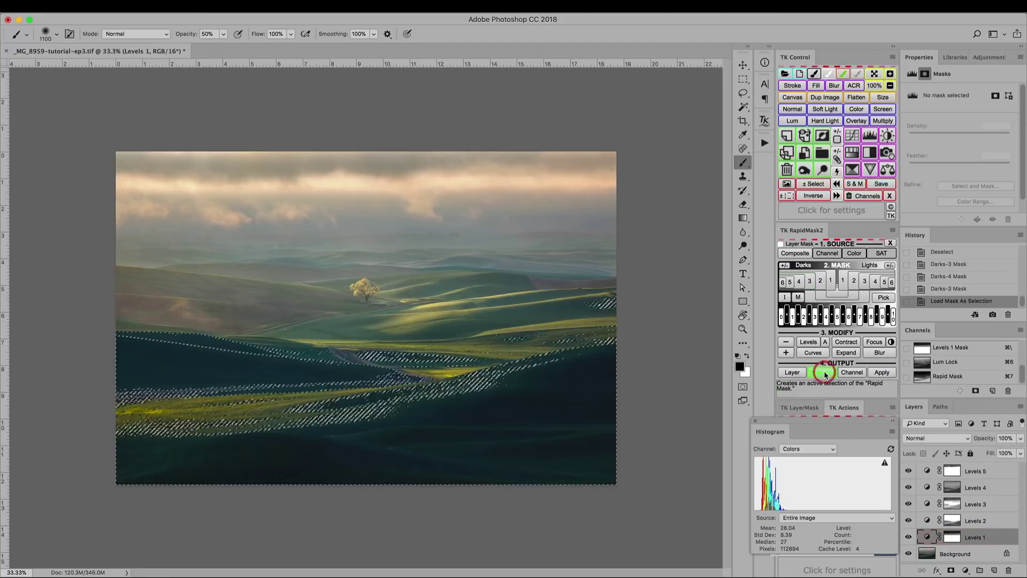
click(890, 243)
key(super+h)
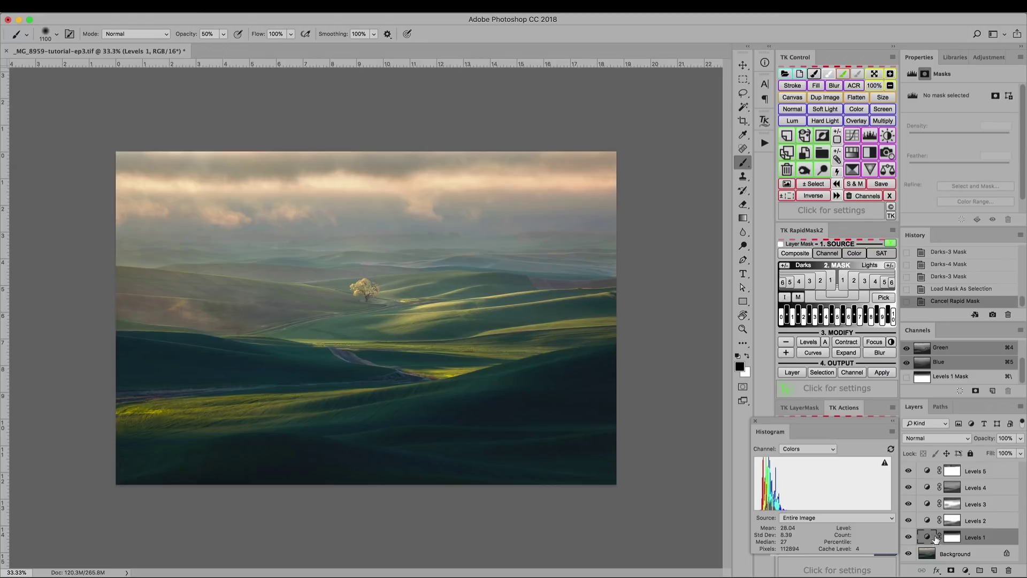
- Compare the dark foreground hills repeatedly with and without the Levels 2 and Levels 5 adjustments
click(907, 521)
click(908, 521)
click(907, 521)
click(908, 521)
click(908, 521)
click(908, 522)
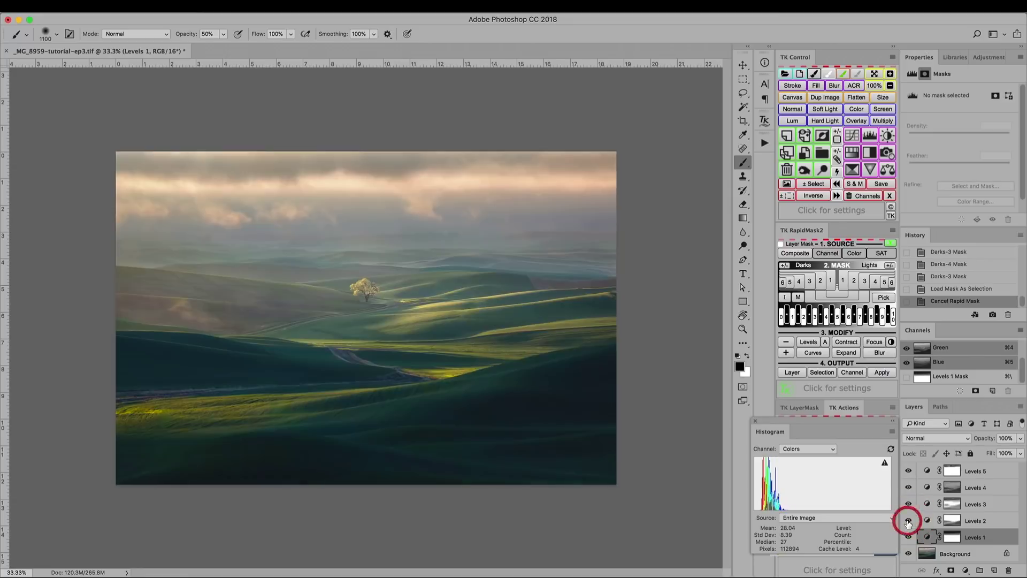
click(907, 470)
click(907, 470)
click(908, 470)
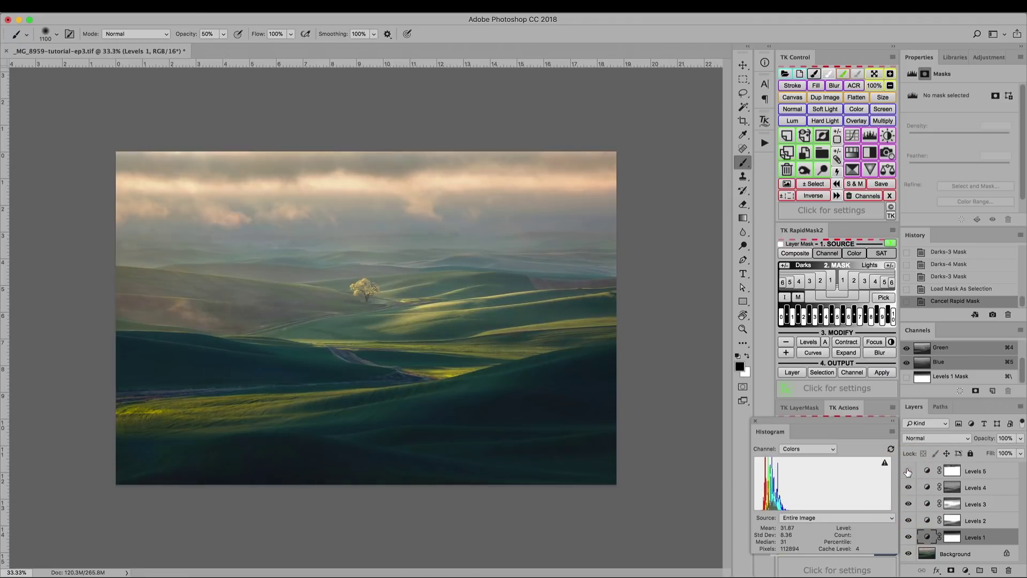
click(908, 470)
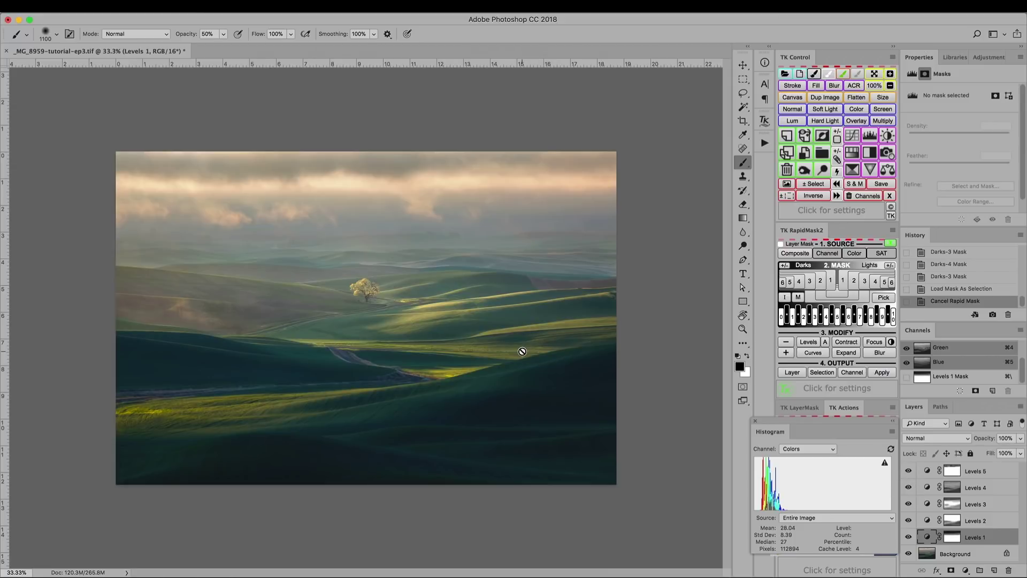
- Paint black at 50% opacity on the Levels 5 mask over the dark foreground hills, and clear the selection
click(955, 470)
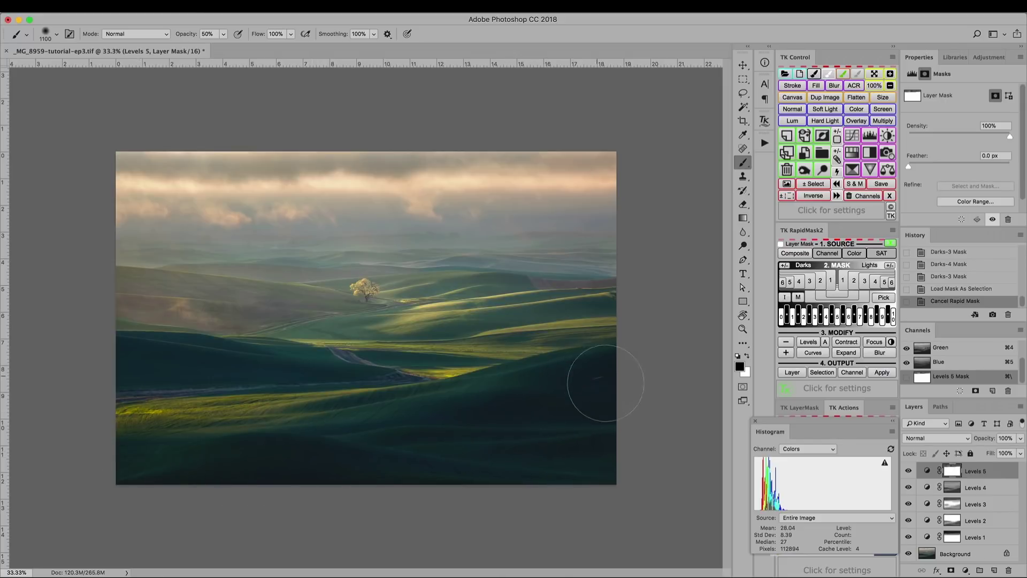
mouse_move(379, 473)
mouse_down()
mouse_move(217, 470)
mouse_move(649, 391)
mouse_up()
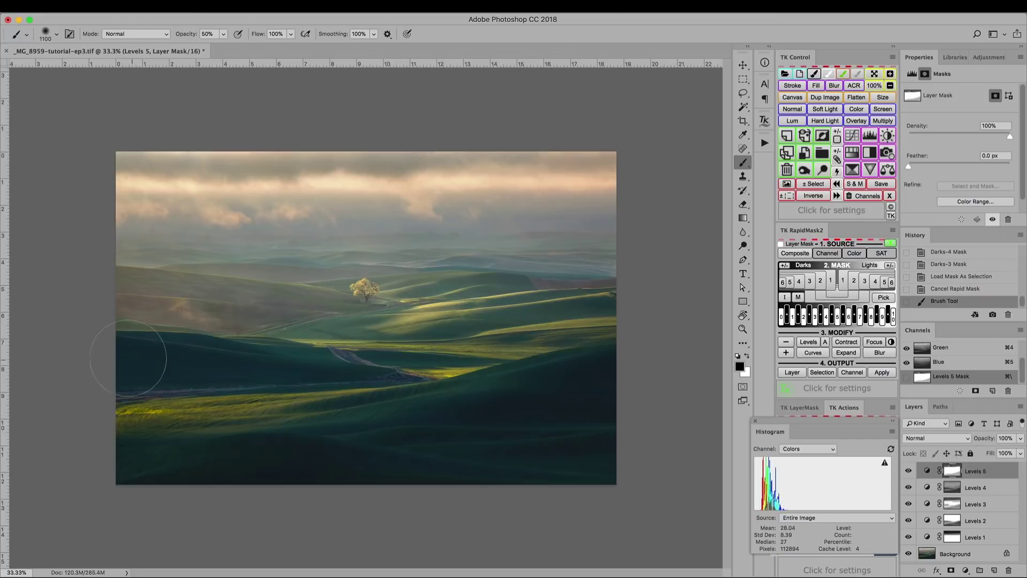
mouse_move(177, 465)
mouse_down()
mouse_move(147, 473)
mouse_move(282, 465)
mouse_move(464, 488)
mouse_move(516, 434)
mouse_up()
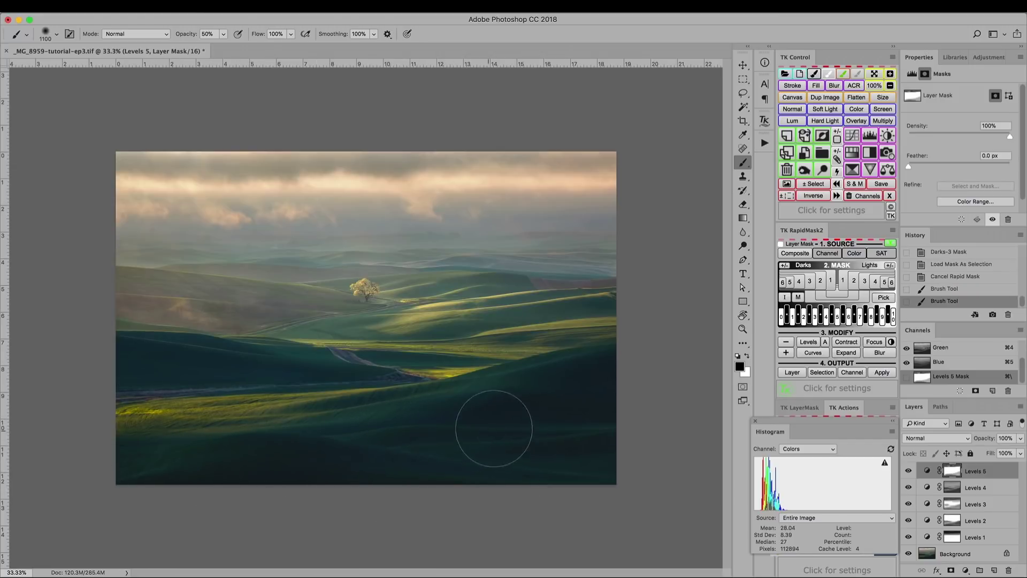
drag(621, 389, 630, 431)
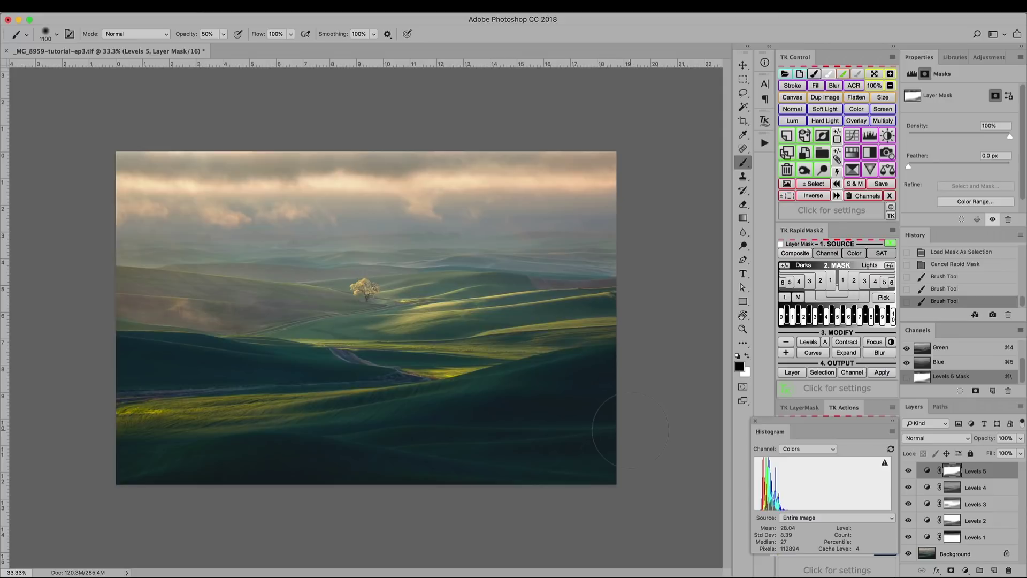
key(super+d)
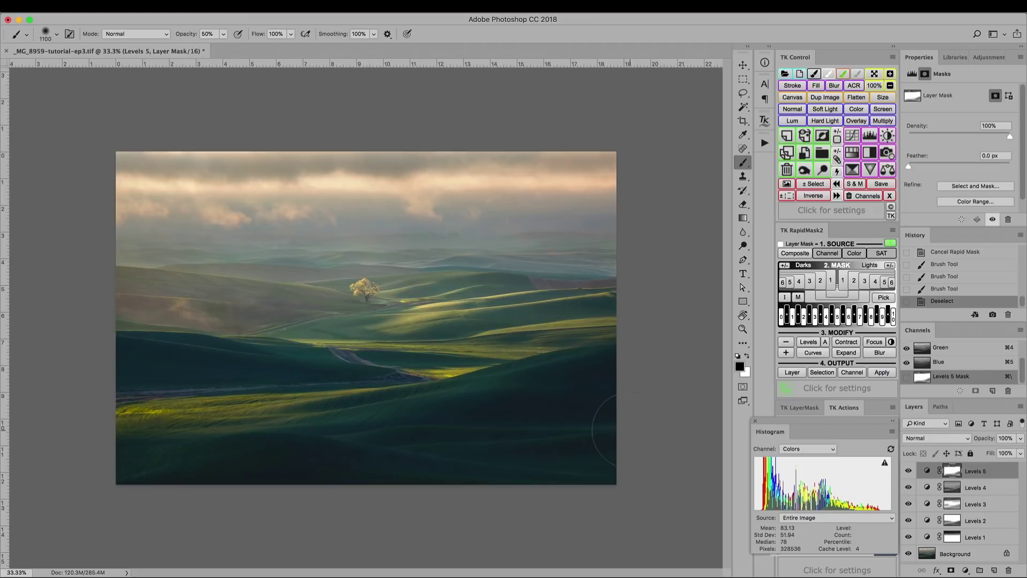
- Preview Midtones-2 and Midtones-1 masks, load Midtones-1 as a selection, discard the rapid mask and add a Levels adjustment layer
click(854, 294)
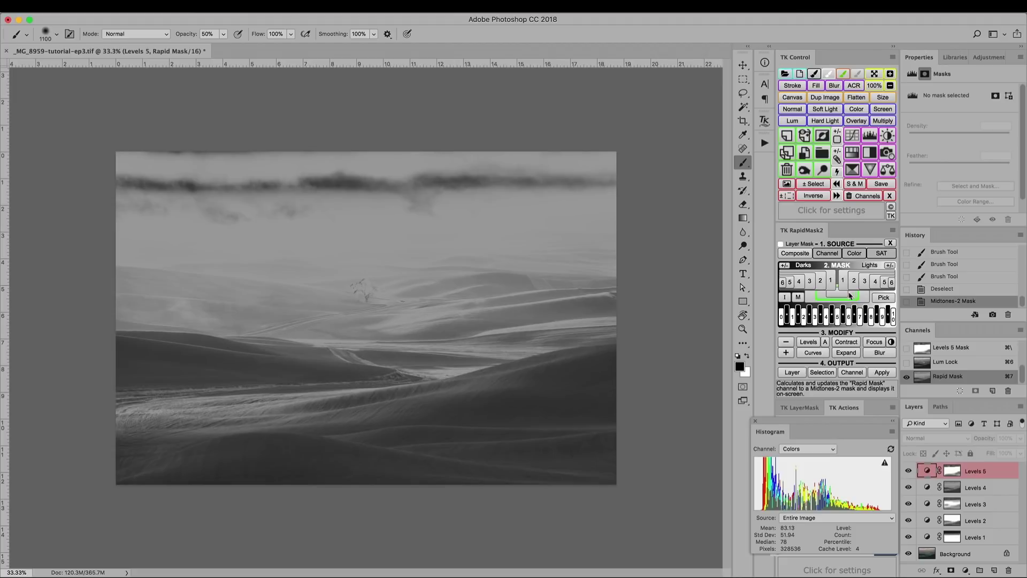
click(837, 296)
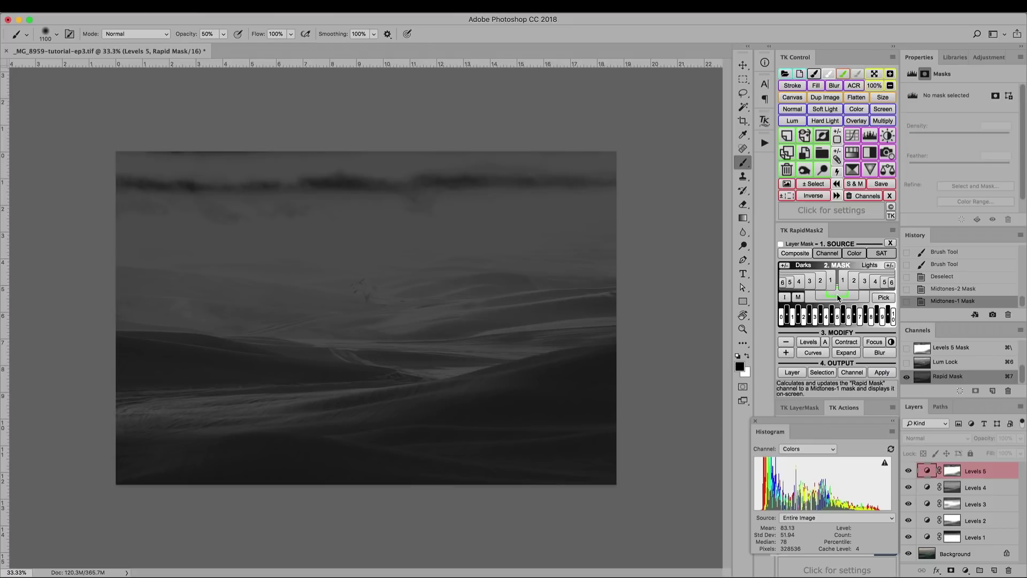
mouse_move(873, 258)
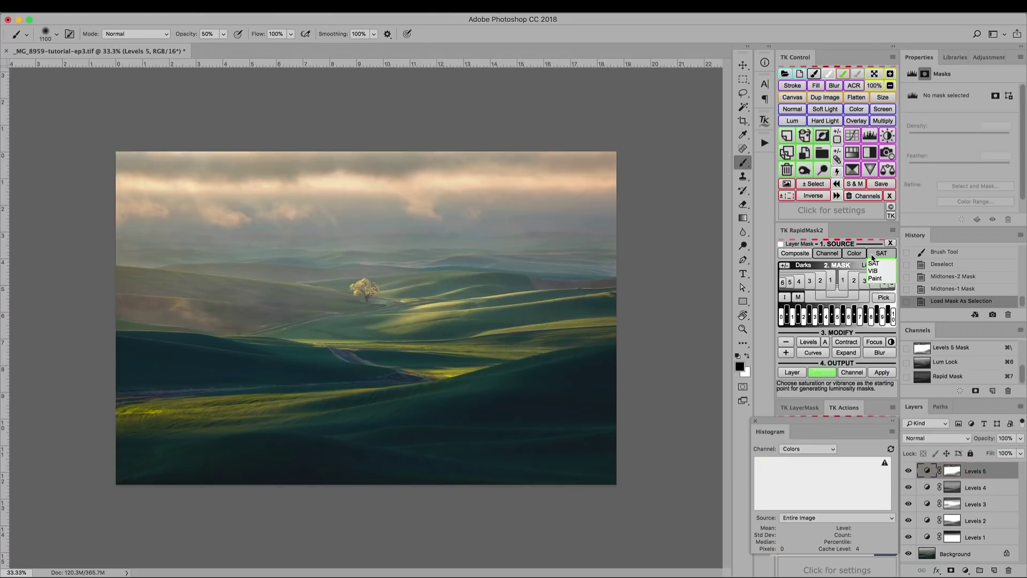
click(890, 244)
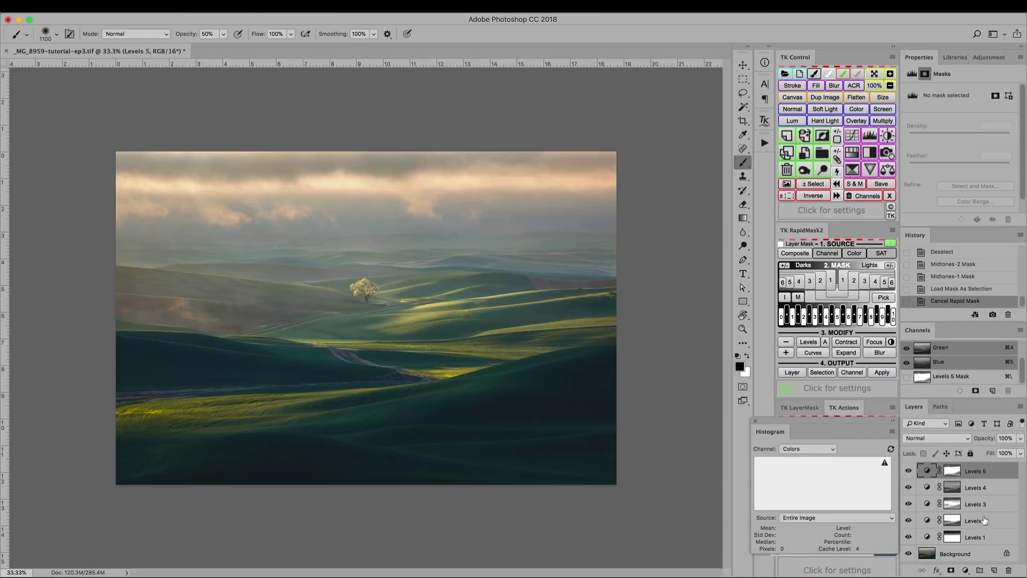
click(870, 135)
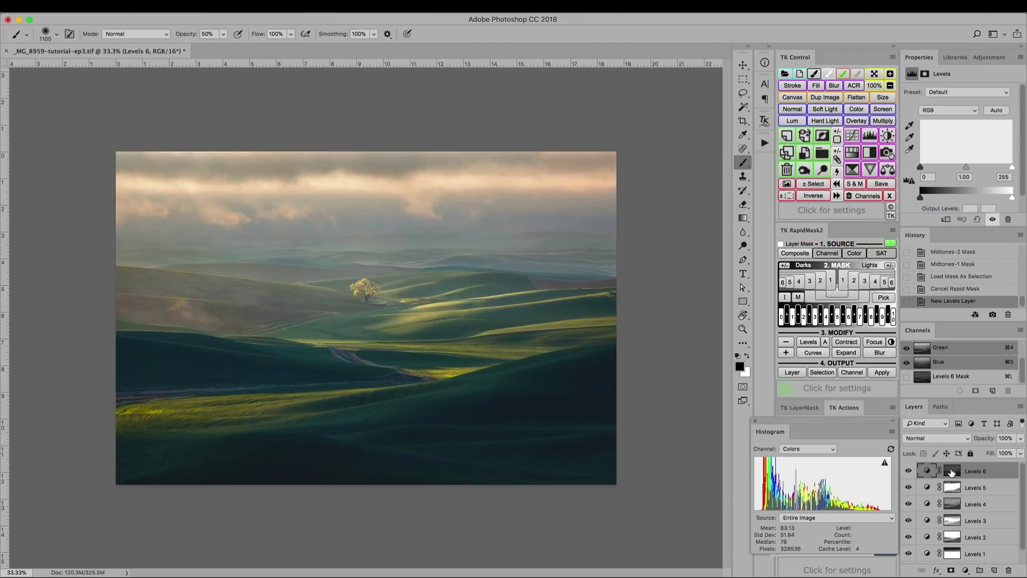
- Inspect the Levels 6 mask on its own and set the layer's midtone input to 0.84
alt+click(951, 471)
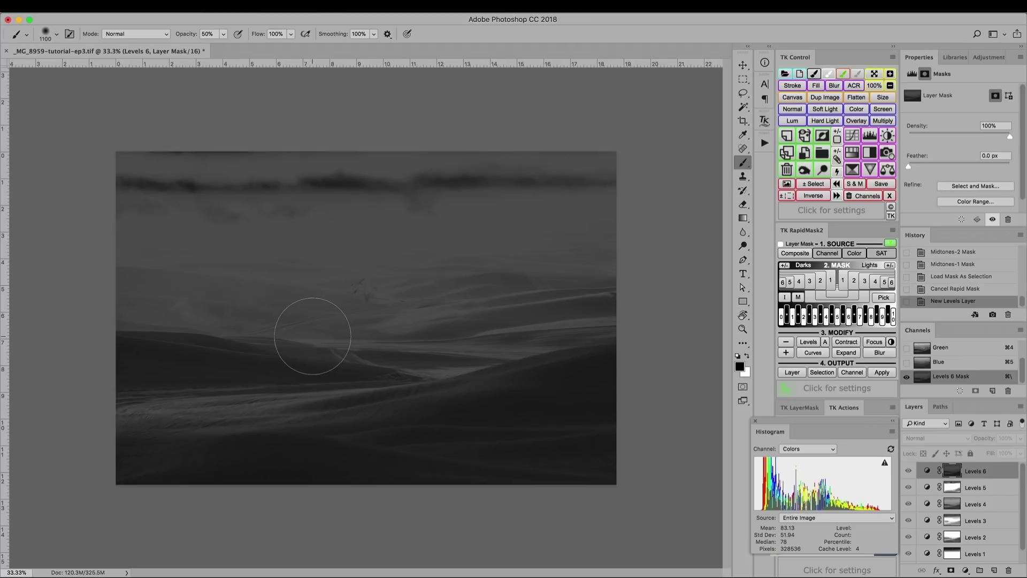
click(927, 471)
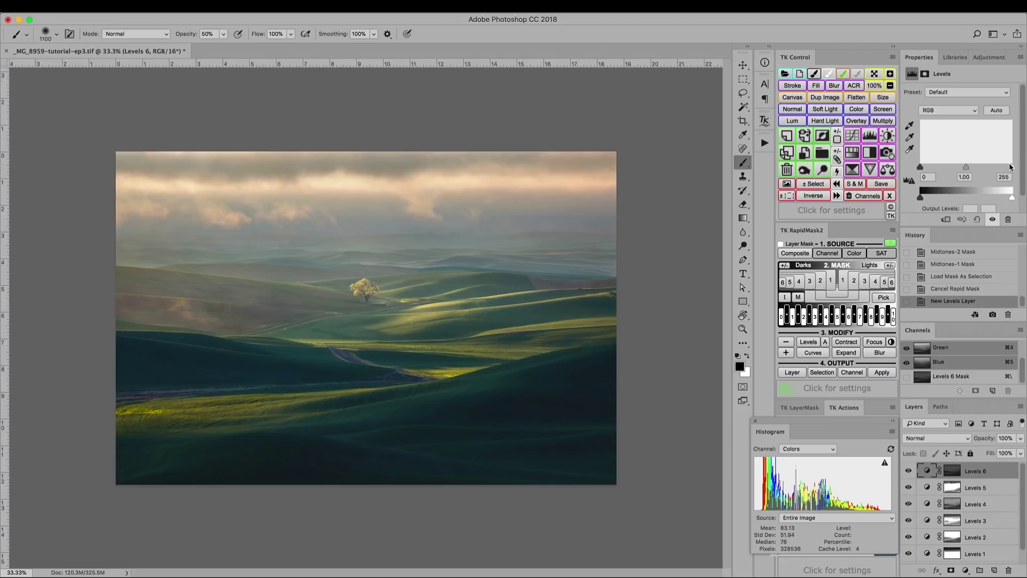
drag(967, 169, 972, 168)
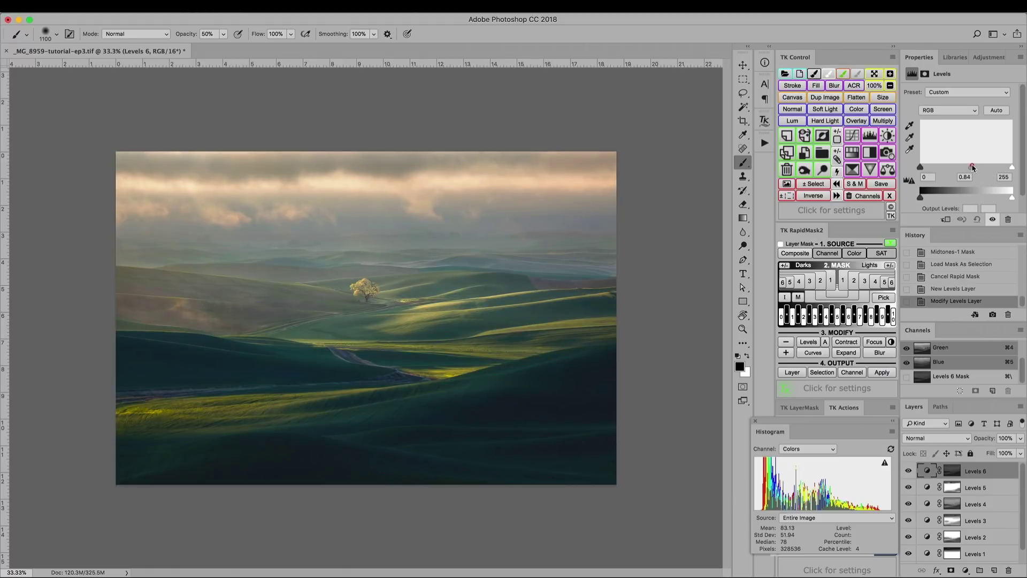
- Set the Levels 6 layer's midtone input to 0.79 and its white input to 185
drag(970, 168, 973, 168)
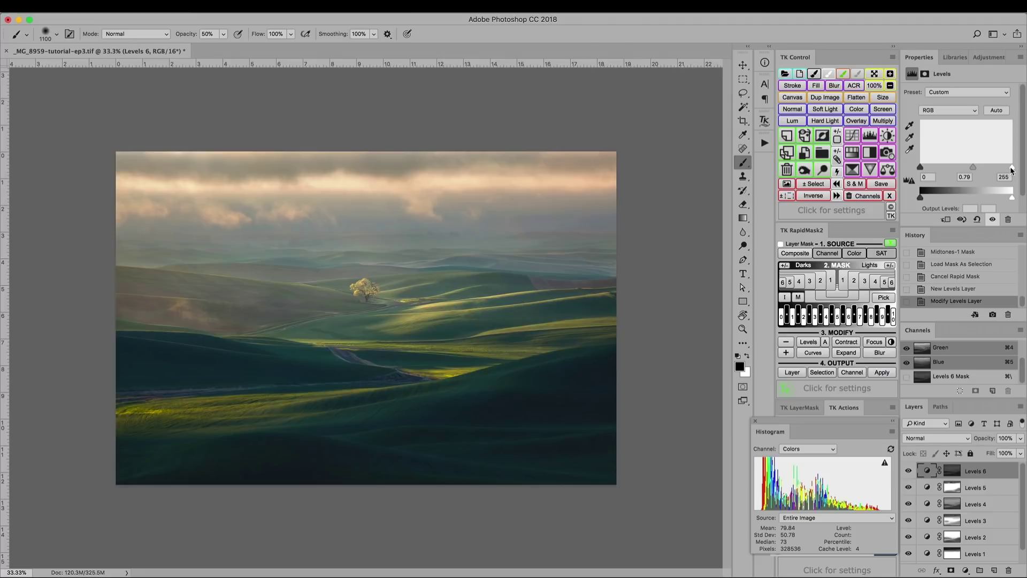
drag(1011, 170, 987, 166)
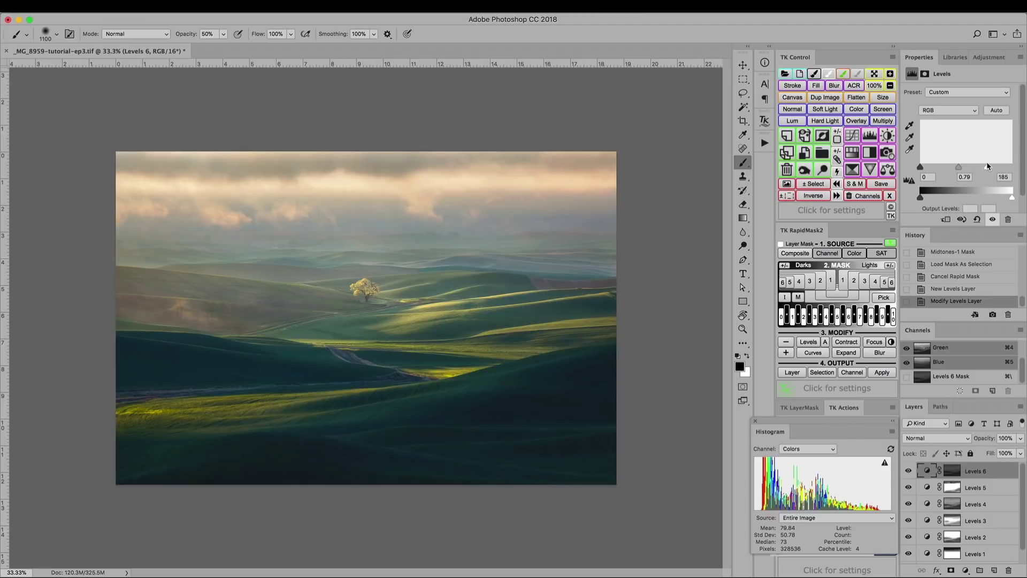
click(986, 165)
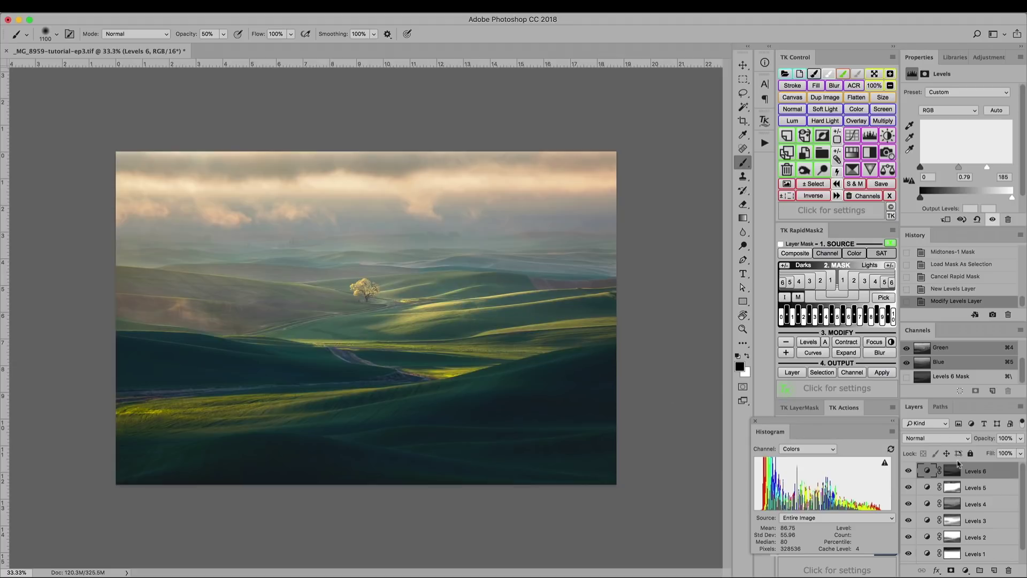
- Compare the image with and without the Levels 6 adjustment at 50% magnification
click(907, 471)
click(907, 471)
key(super+equal)
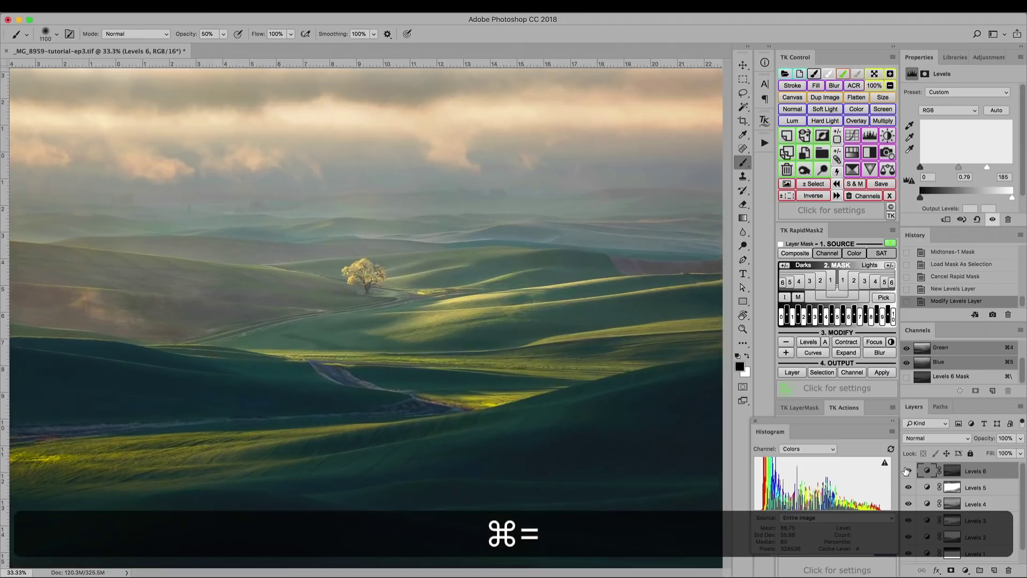
click(907, 471)
click(907, 470)
click(907, 470)
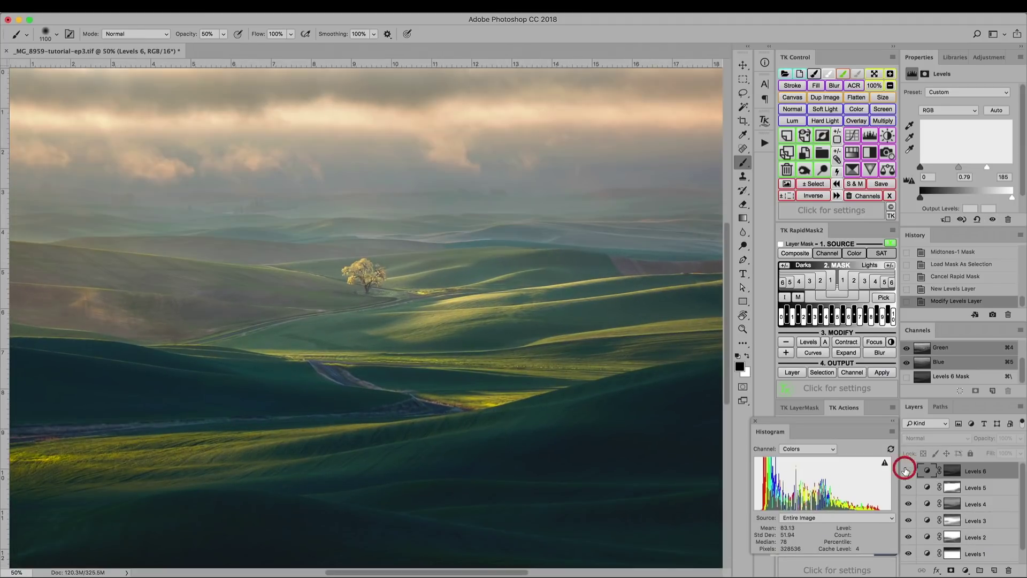
click(907, 471)
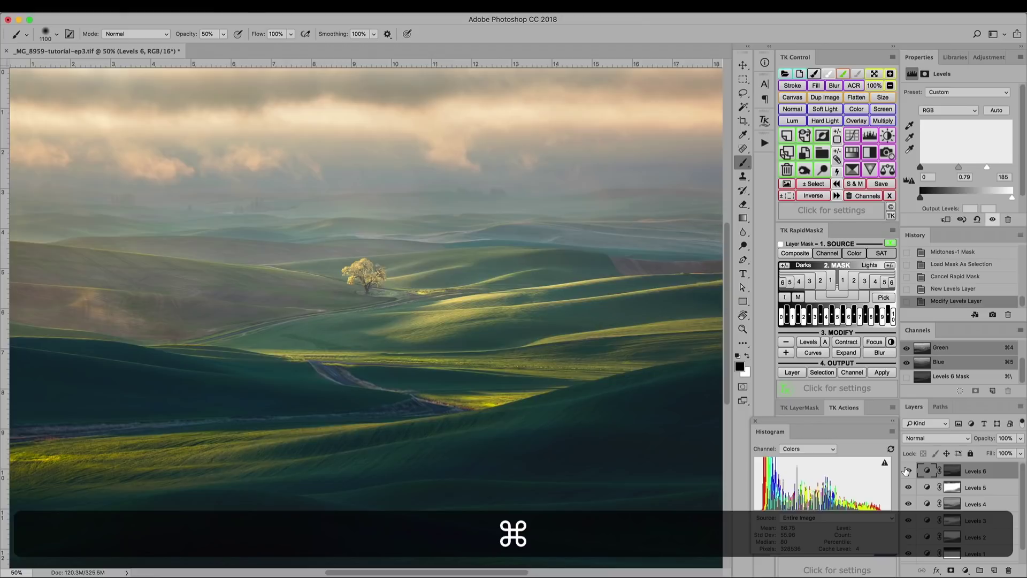
key(super+minus)
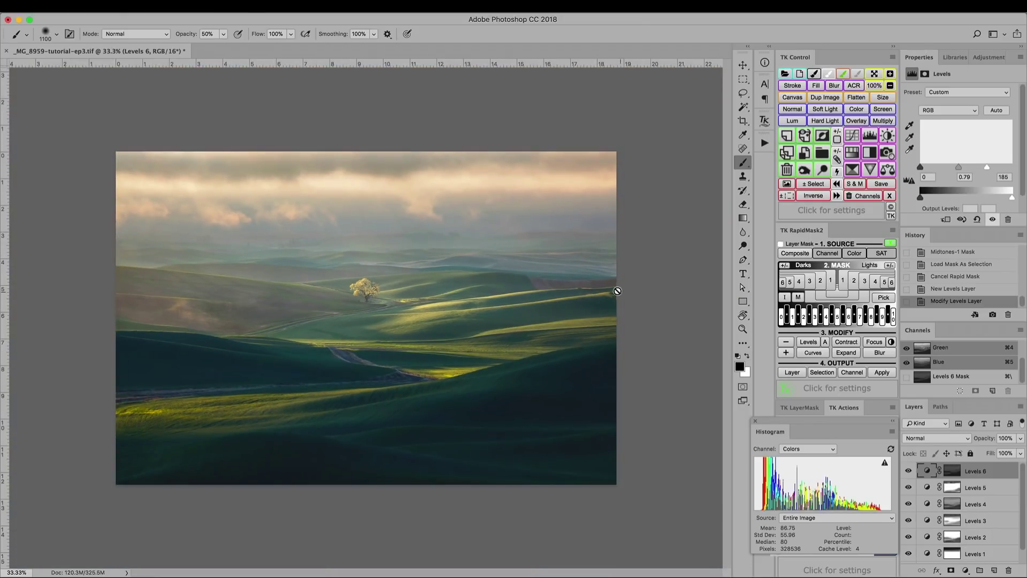
- Darken the Levels 6 adjustment by setting its midtone input to 0.55 and its black input to 6
drag(959, 167, 963, 168)
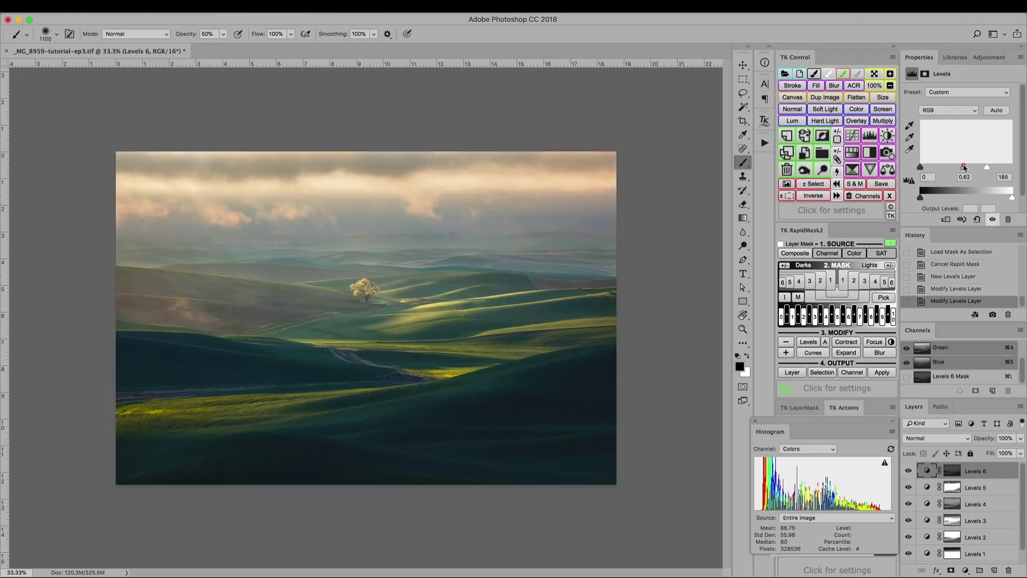
drag(965, 168, 966, 167)
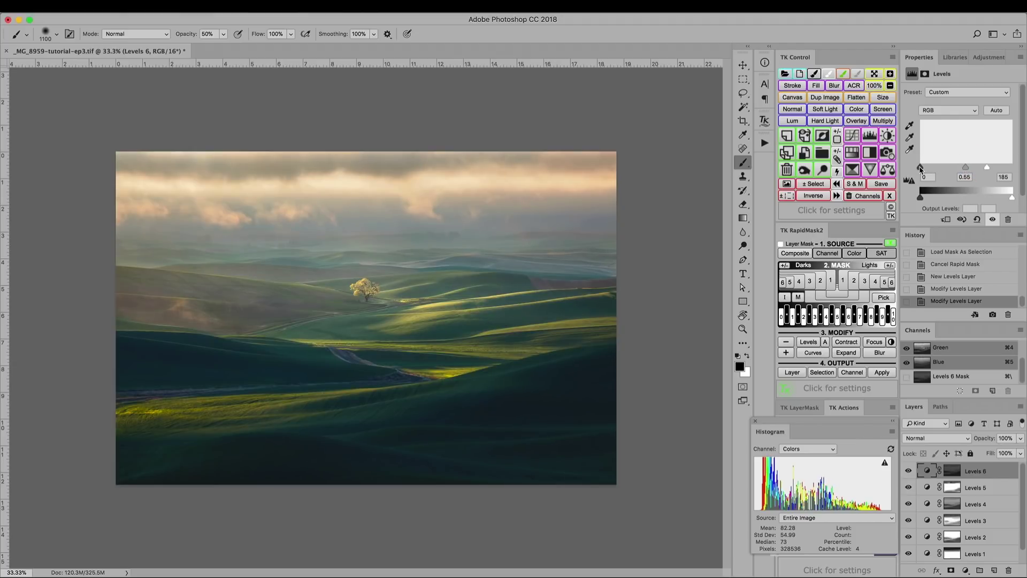
drag(919, 167, 923, 170)
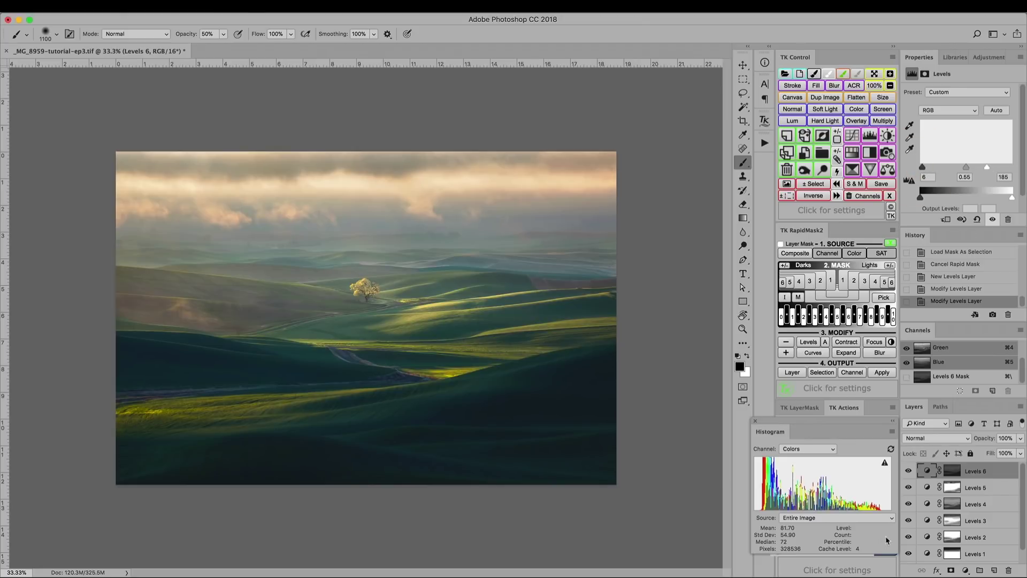
- Compare the whole image repeatedly with and without the Levels 6 adjustment to judge its contrast
click(910, 471)
click(909, 470)
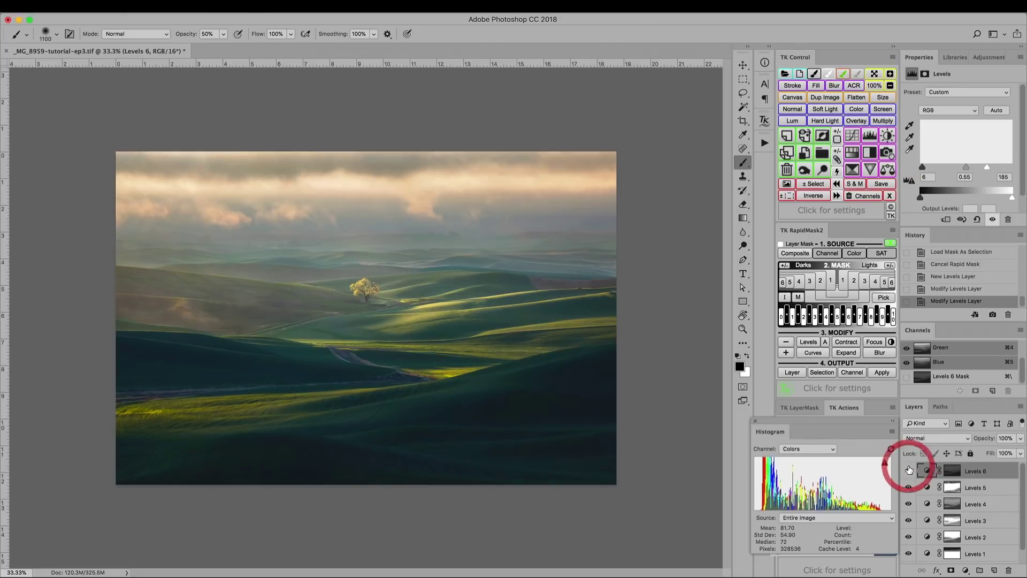
click(910, 471)
click(910, 471)
click(909, 471)
click(909, 470)
click(909, 471)
click(909, 470)
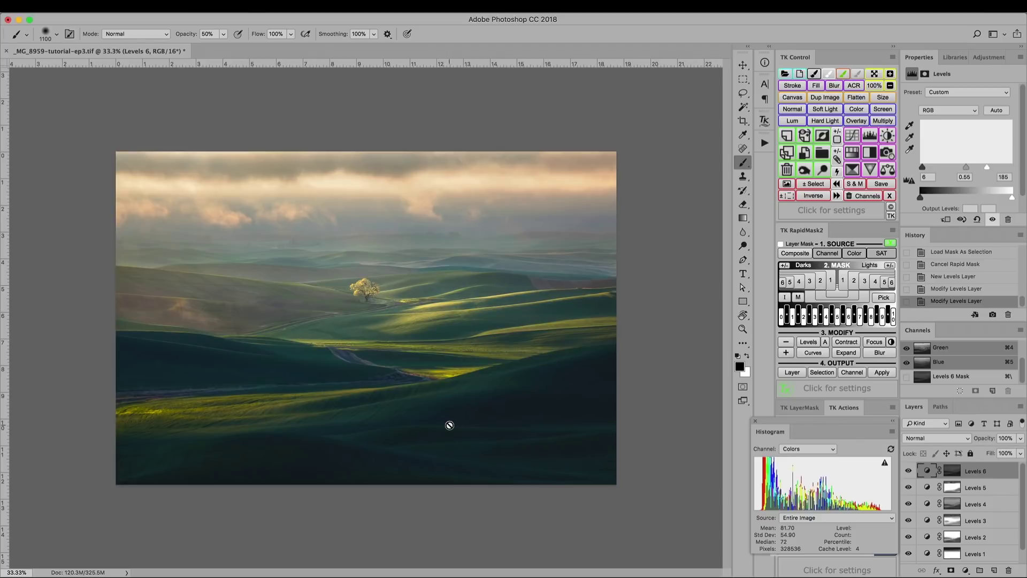
click(910, 470)
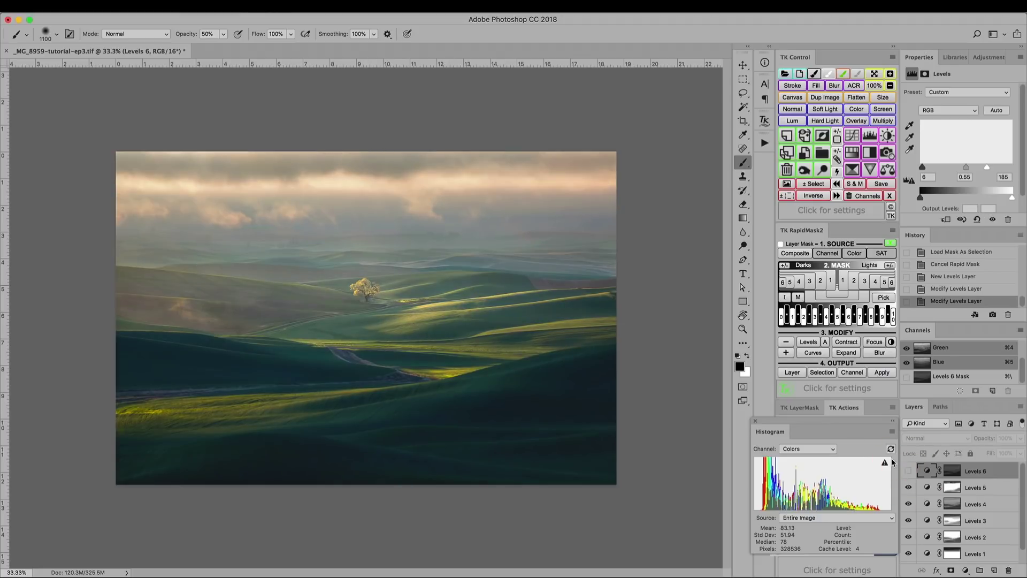
click(908, 470)
click(907, 470)
click(907, 469)
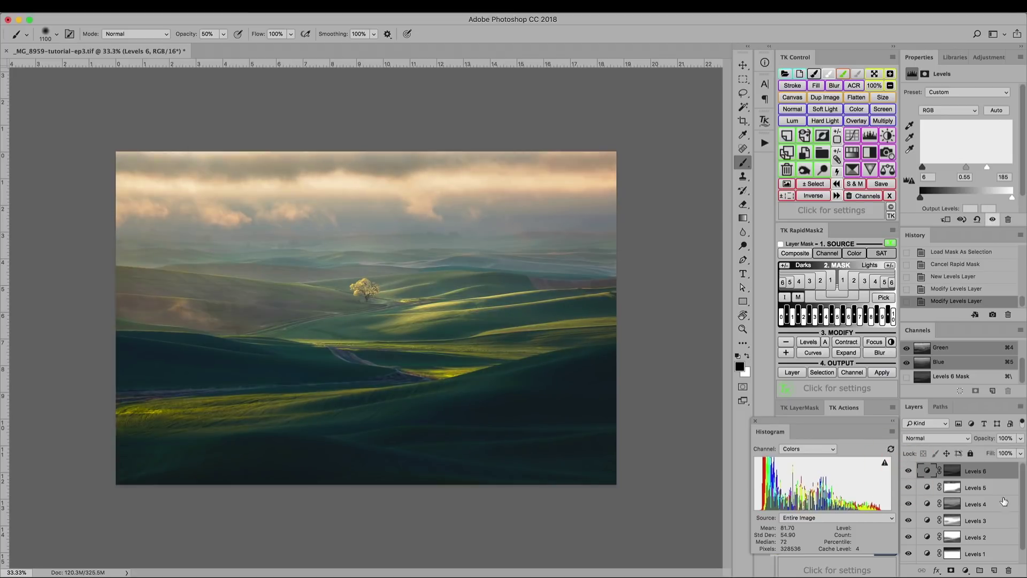
- Preview the Darks-4 mask, load Darks-3 as a selection with its edges hidden, discard the rapid mask and target the Levels 6 mask
click(951, 472)
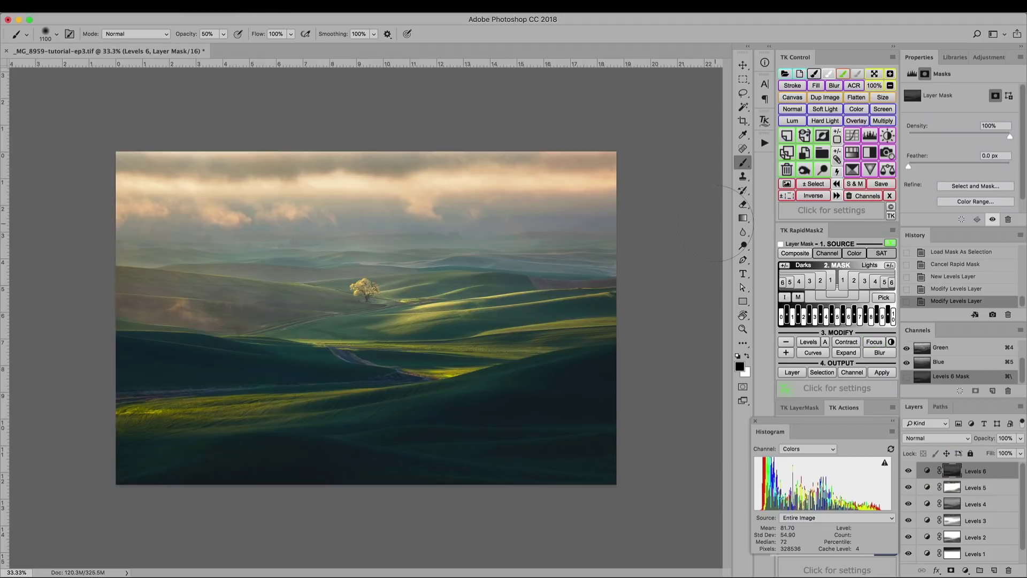
click(800, 282)
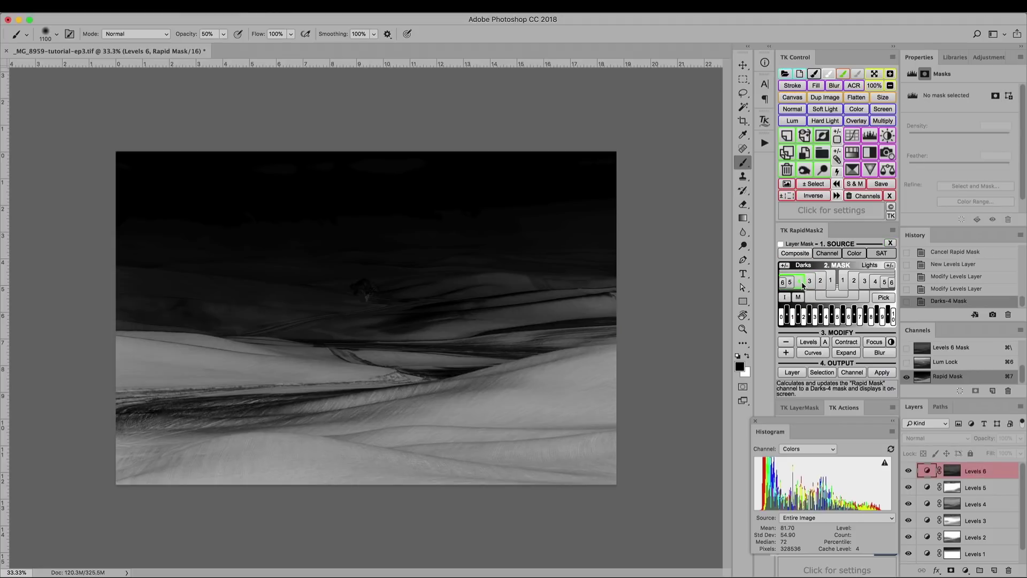
click(810, 281)
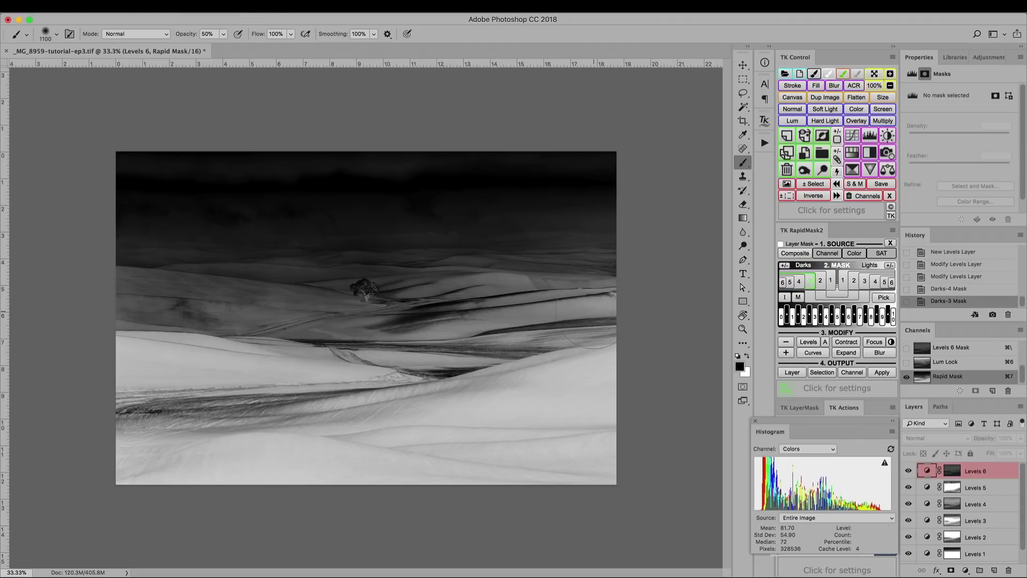
click(821, 372)
click(888, 242)
mouse_move(883, 253)
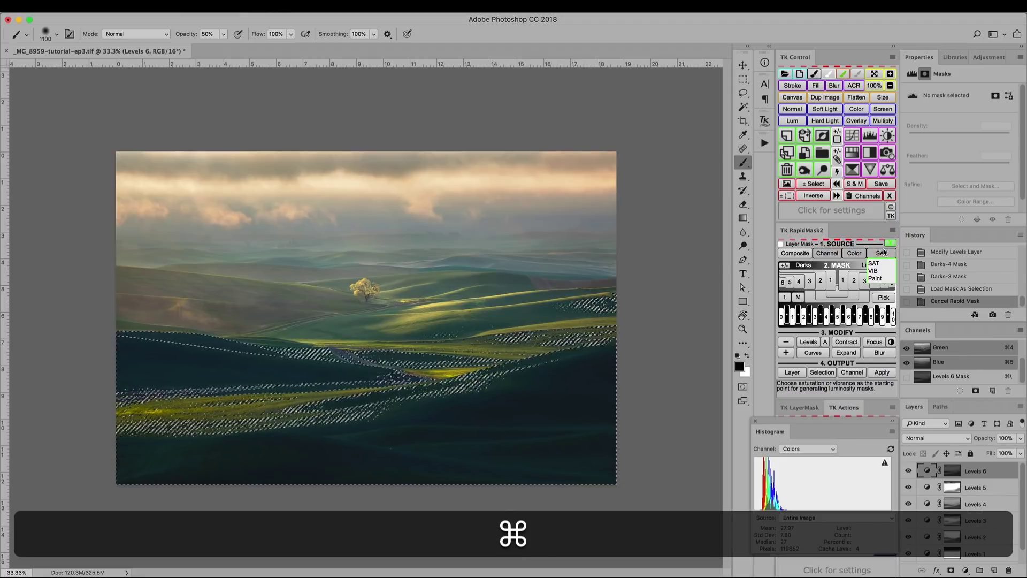
key(super+h)
key(super+backslash)
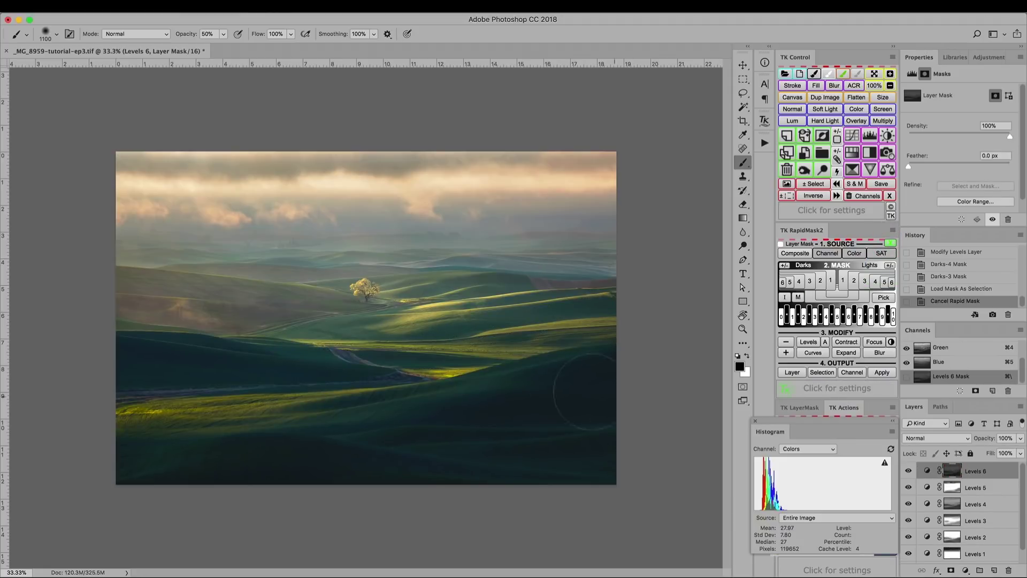
- Paint black at 50% opacity with a 1400 px brush on the Levels 6 mask over the dark foreground hills
key(bracketright)
key(bracketright)
key(bracketright)
mouse_move(338, 416)
mouse_down()
mouse_move(397, 406)
mouse_move(494, 431)
mouse_up()
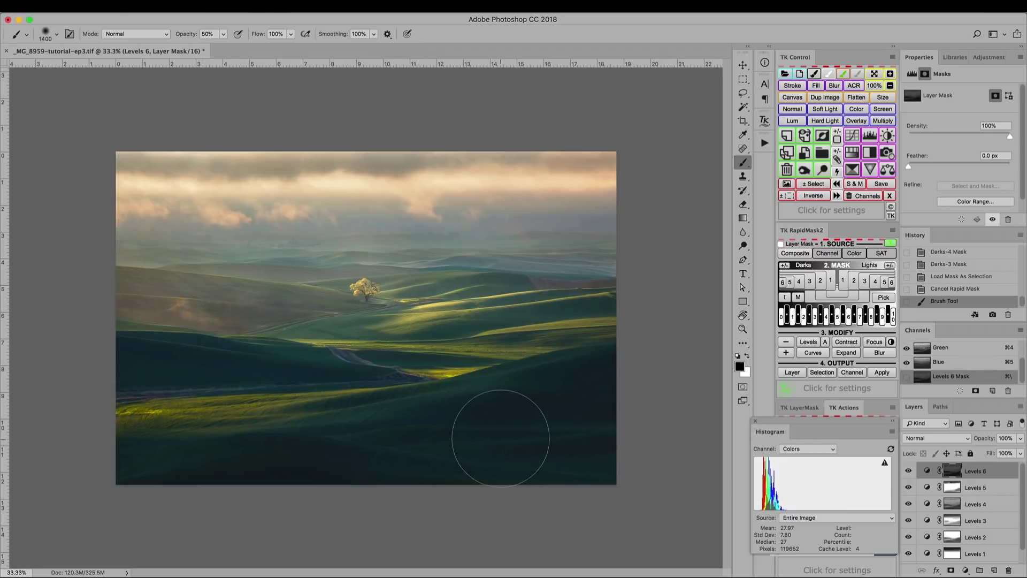
- Paint black on the Levels 6 mask over the shaded midground hills beside the tree with smaller brushes up to 600 px, and clear the selection
key(bracketleft)
key(bracketleft)
key(bracketleft)
key(bracketleft)
key(bracketleft)
key(bracketleft)
key(bracketleft)
key(bracketleft)
key(bracketleft)
key(bracketleft)
drag(481, 278, 538, 281)
key(bracketright)
key(bracketright)
key(bracketright)
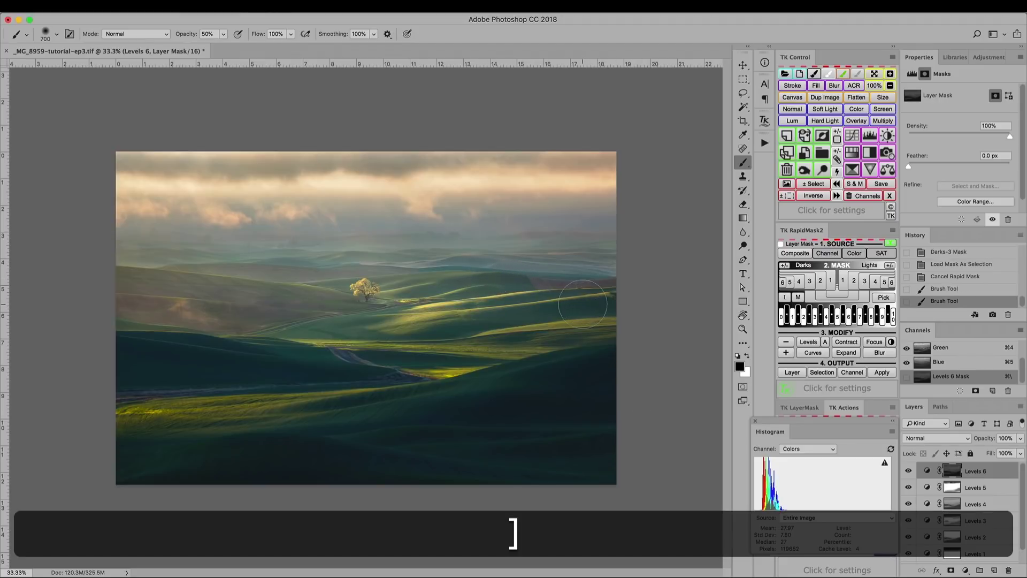
key(bracketleft)
mouse_move(549, 298)
mouse_down()
mouse_move(596, 296)
mouse_move(572, 295)
mouse_up()
drag(523, 267, 460, 285)
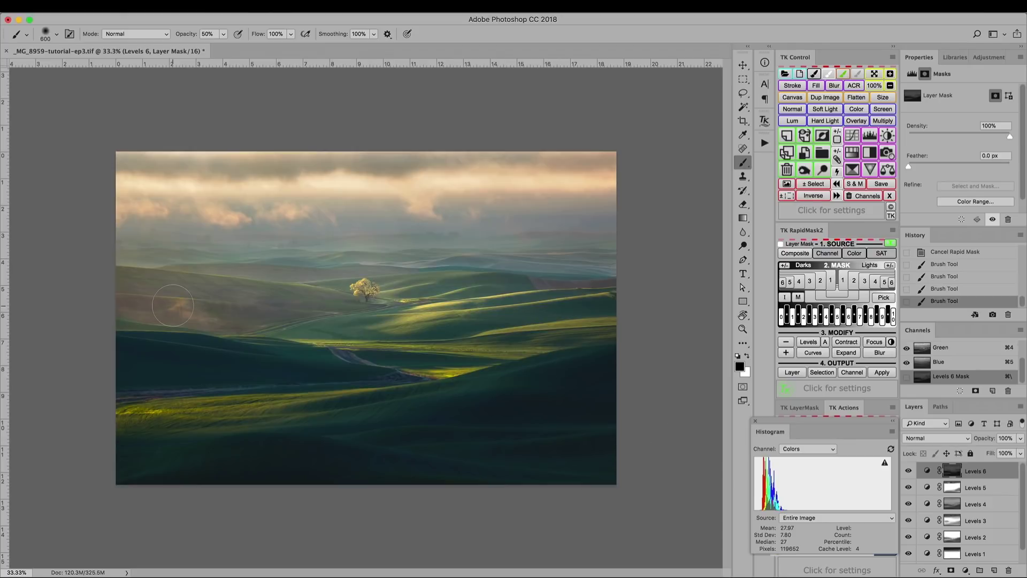
key(super+d)
- Compare the image with and without Levels 6 to check the mask painting on the dark hills
click(909, 471)
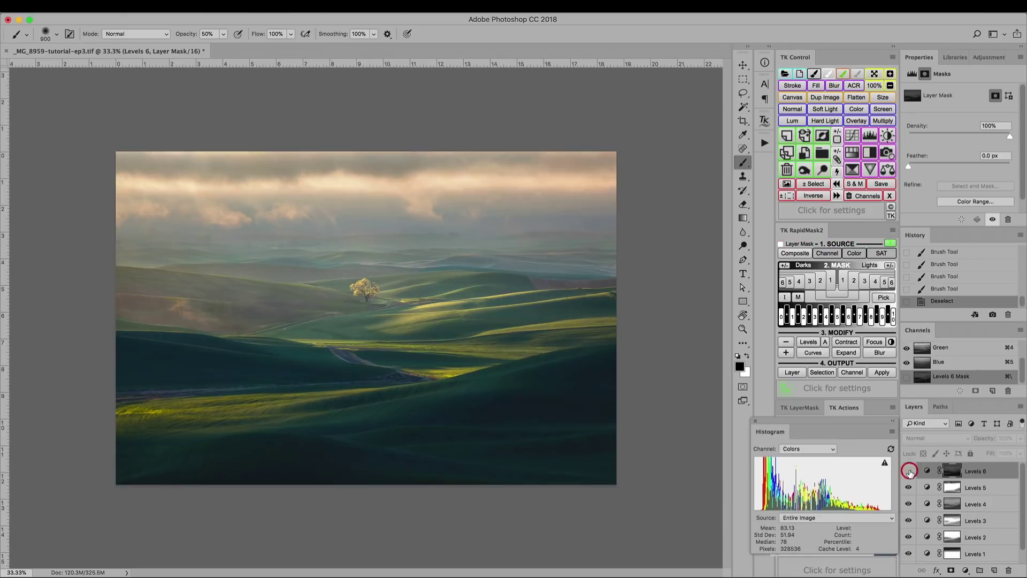
click(909, 470)
click(909, 471)
click(909, 470)
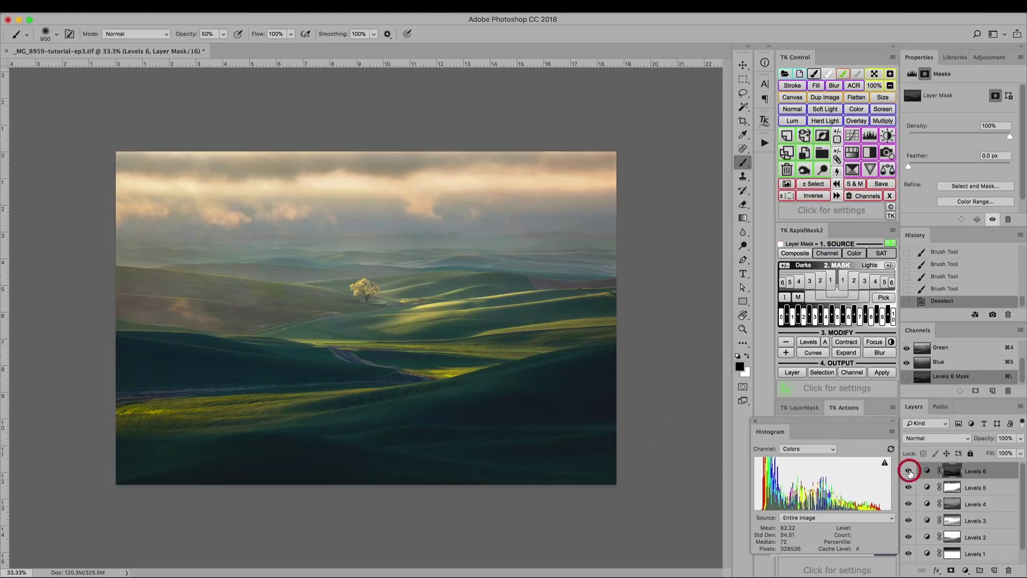
click(910, 470)
click(909, 470)
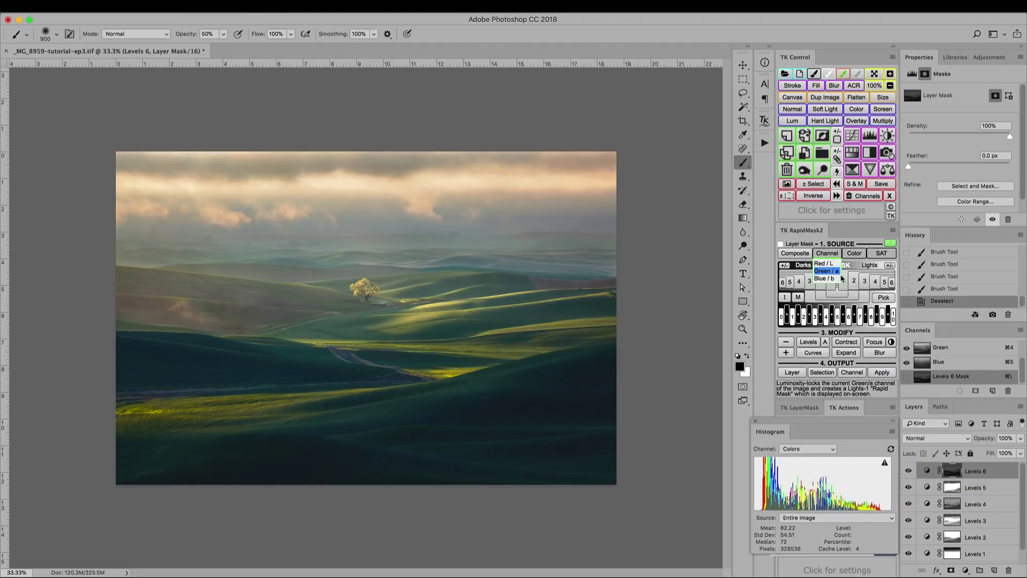
- Load a Lights-2 luminosity selection and paint black at 50% opacity on the Levels 6 mask over the bright cloud band
click(851, 280)
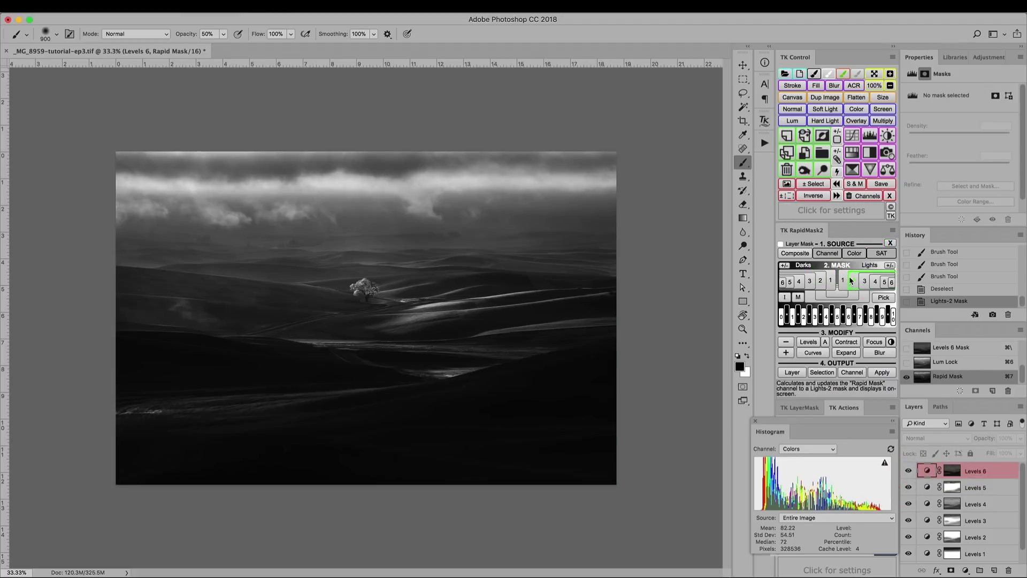
click(822, 372)
click(881, 253)
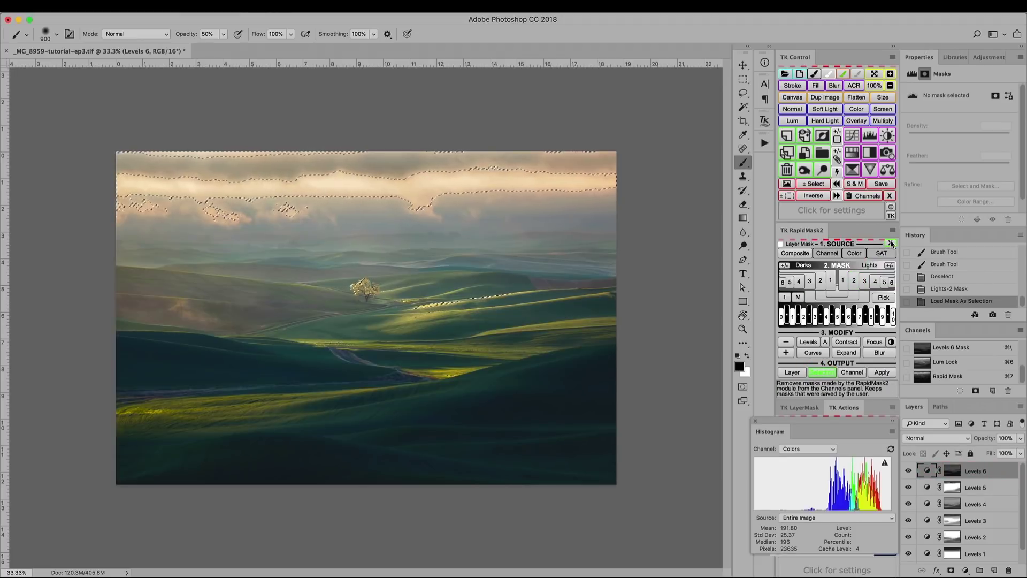
click(890, 243)
key(super+h)
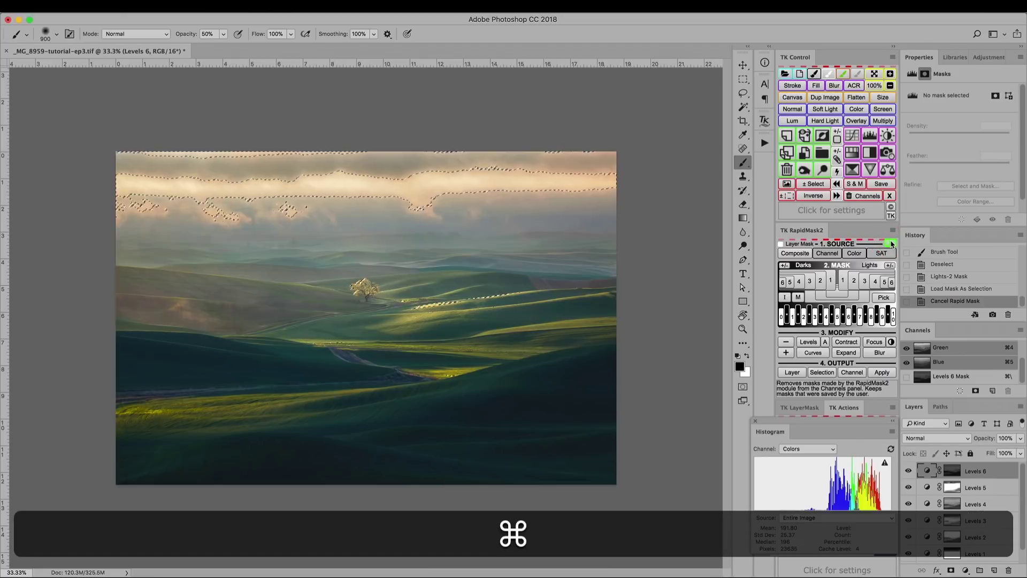
click(952, 470)
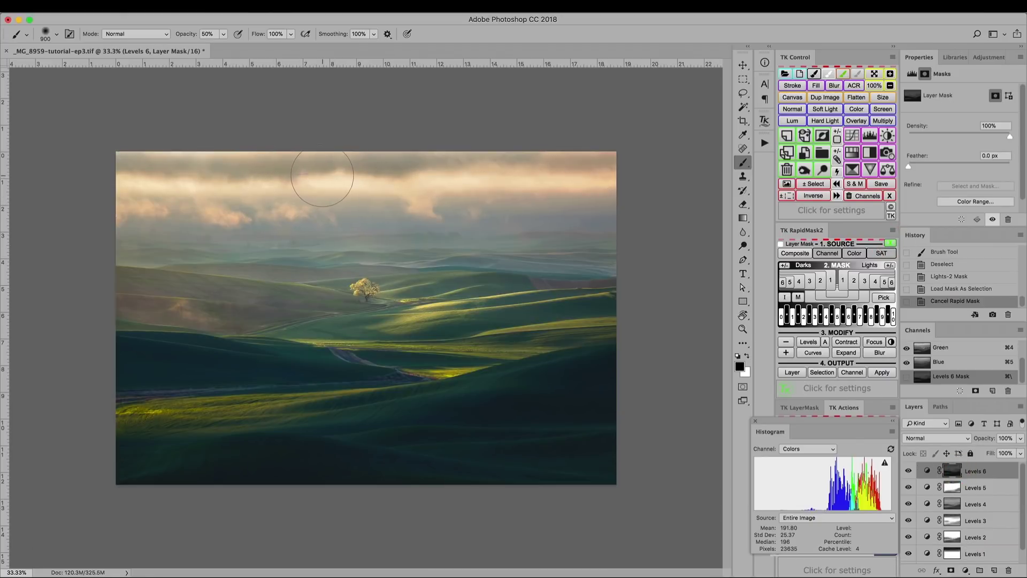
drag(140, 184, 189, 185)
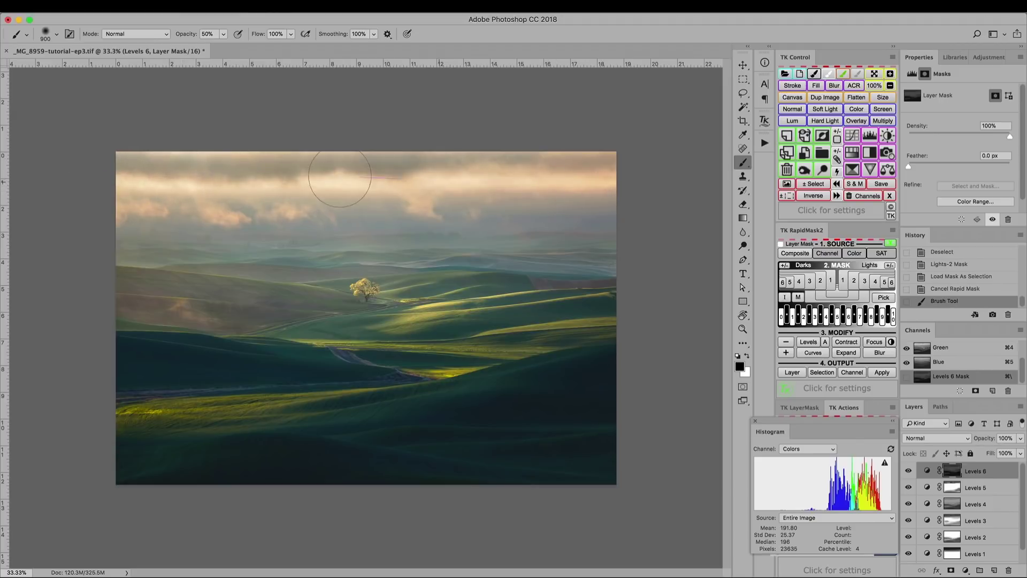
drag(168, 175, 134, 192)
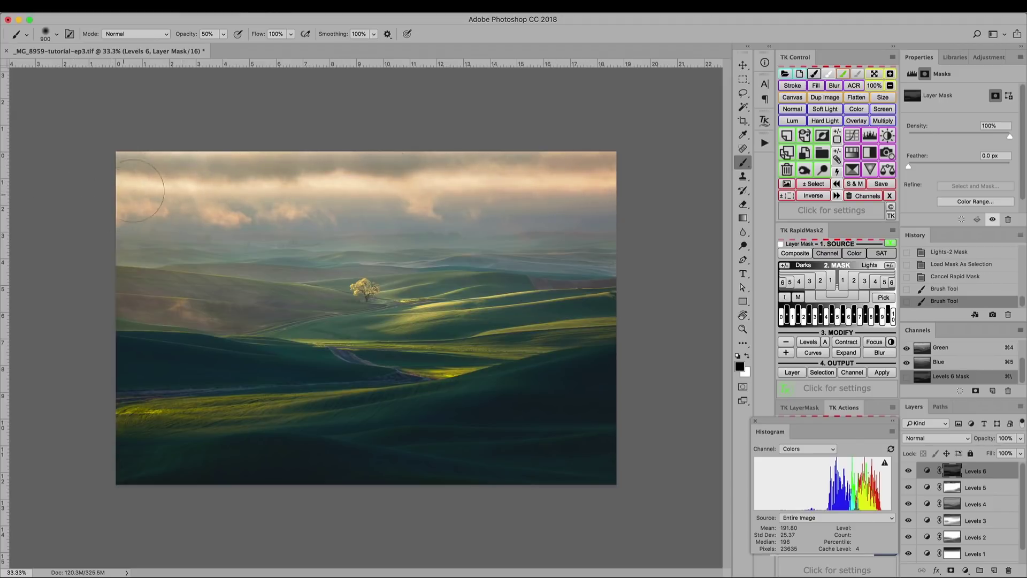
- Compare the sky repeatedly with and without Levels 6 to check the mask painting on the clouds
click(909, 470)
click(909, 469)
click(909, 469)
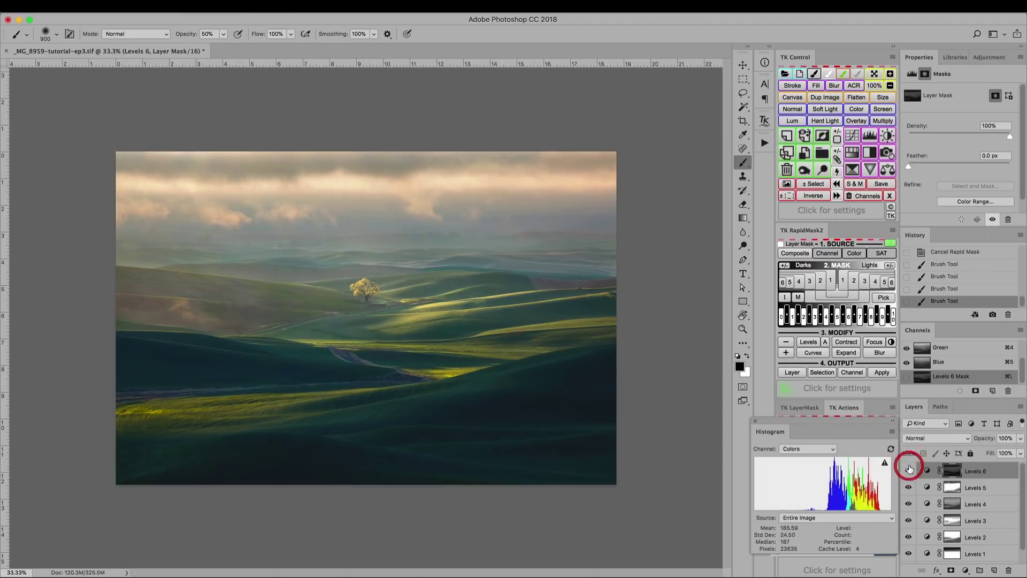
click(909, 469)
click(908, 469)
click(909, 469)
click(909, 469)
click(909, 470)
click(909, 470)
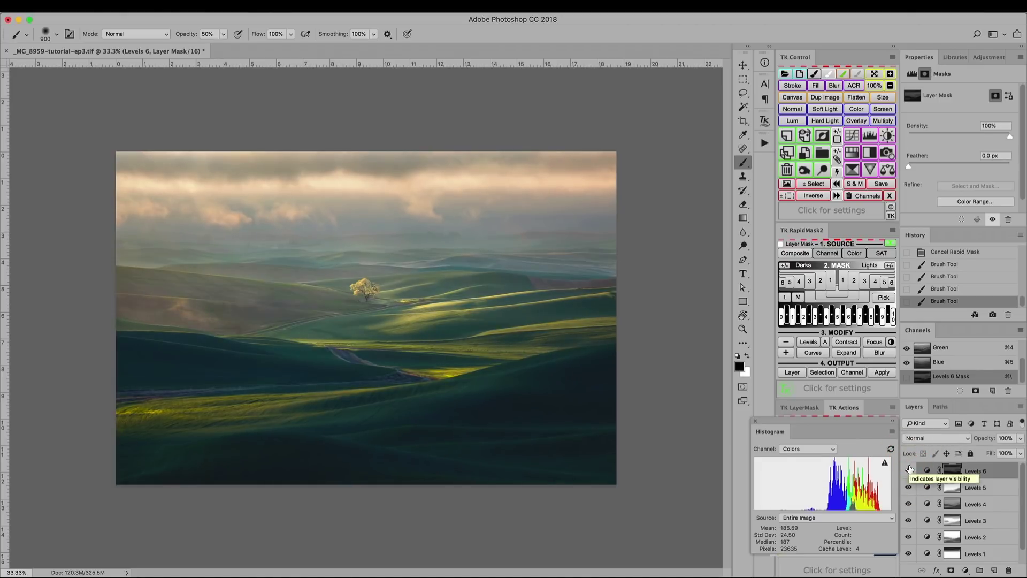
click(909, 470)
click(909, 469)
- Clear the luminosity selection and refresh the histogram with uncached data
key(super+d)
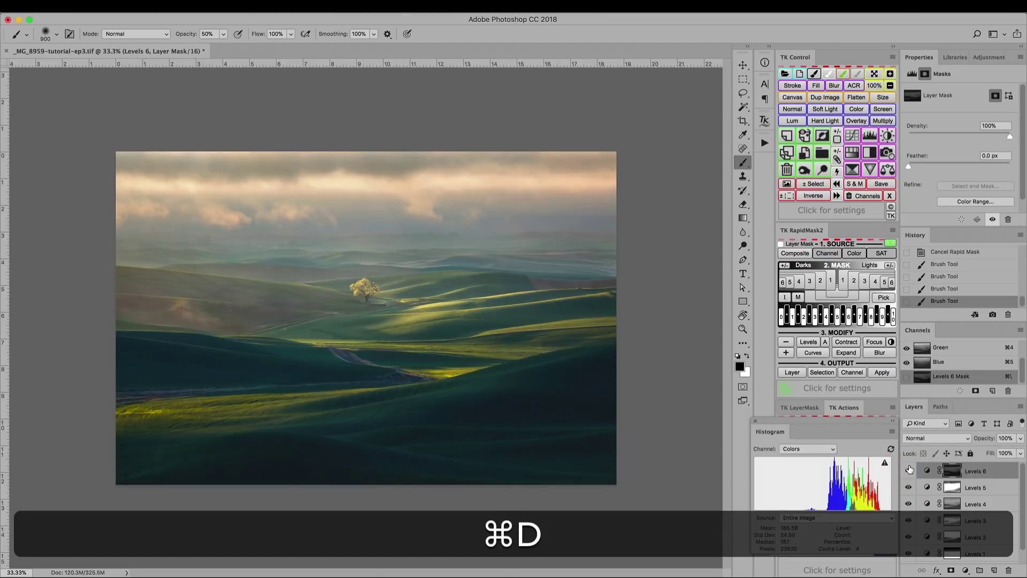
click(890, 450)
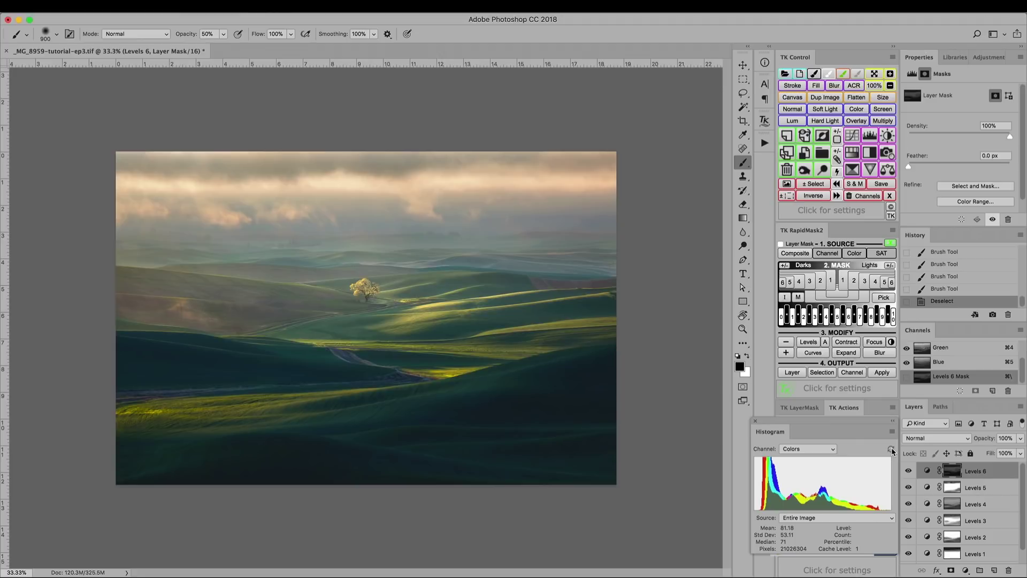
- Compare the original Background layer alone with the full stack of Levels adjustments several times
scroll(933, 522, down, 1)
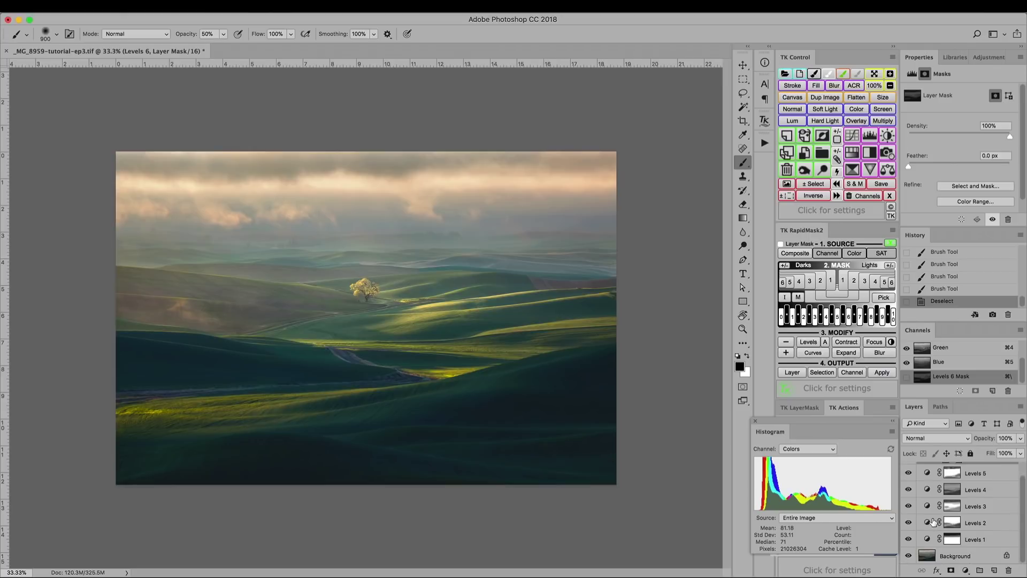
alt+click(908, 556)
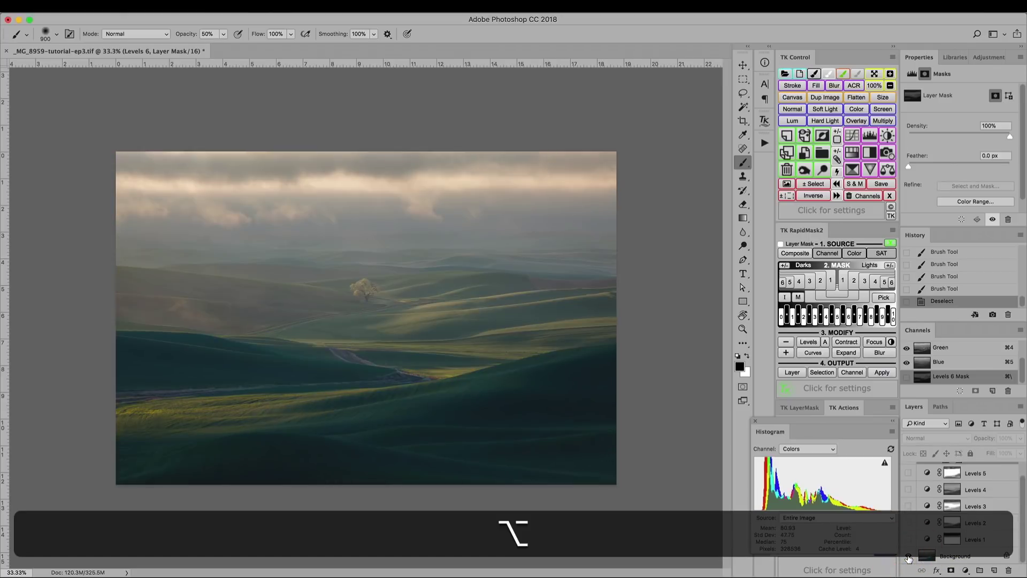
alt+click(908, 557)
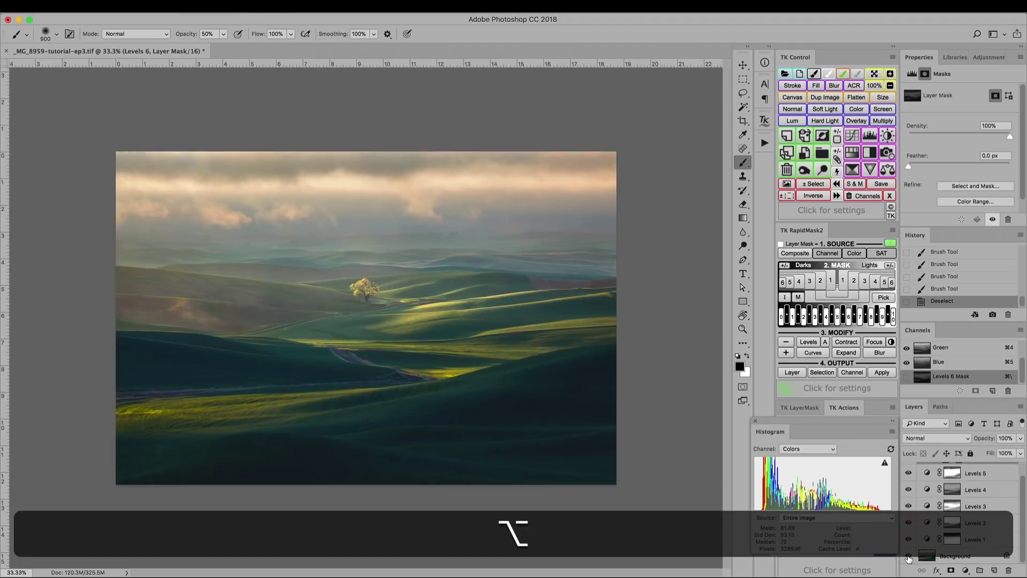
alt+click(908, 557)
alt+click(909, 556)
alt+click(908, 556)
alt+click(908, 556)
alt+click(908, 557)
alt+click(908, 557)
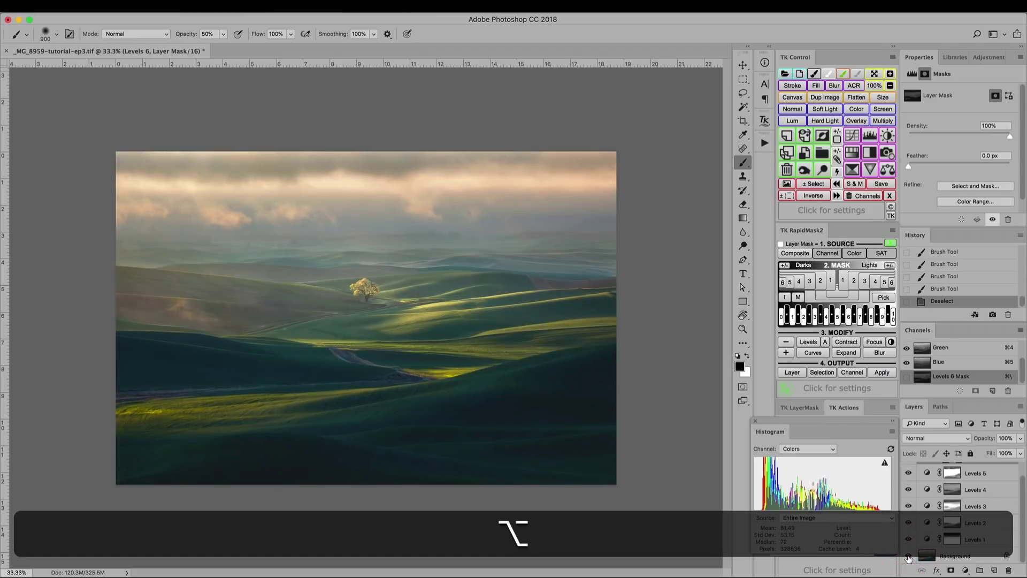